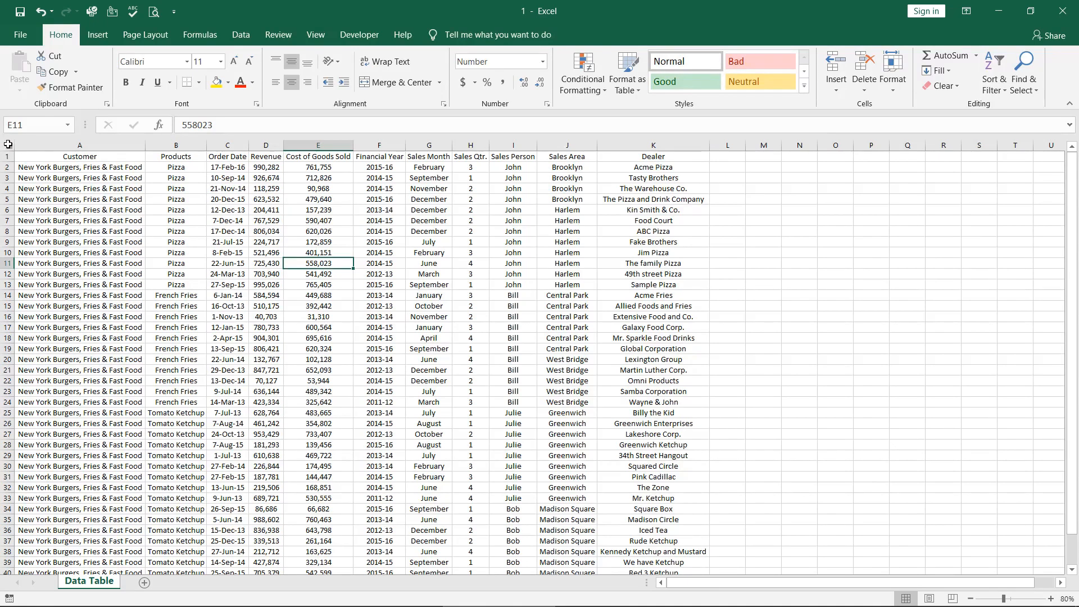
pyautogui.click(8, 144)
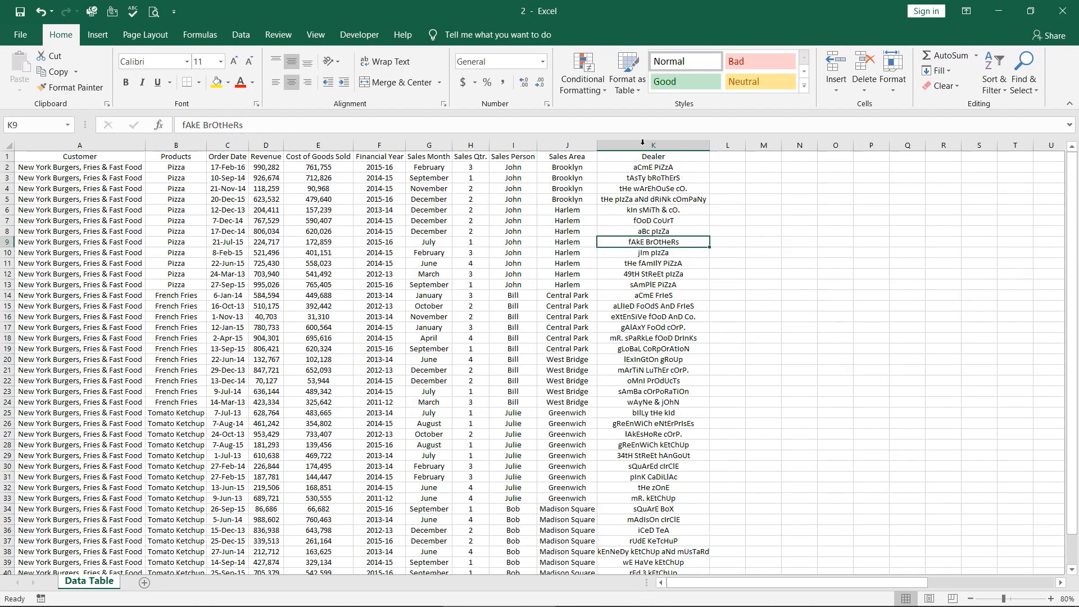
pyautogui.click(678, 158)
pyautogui.hotkey('ctrl', 'shift', 'Down')
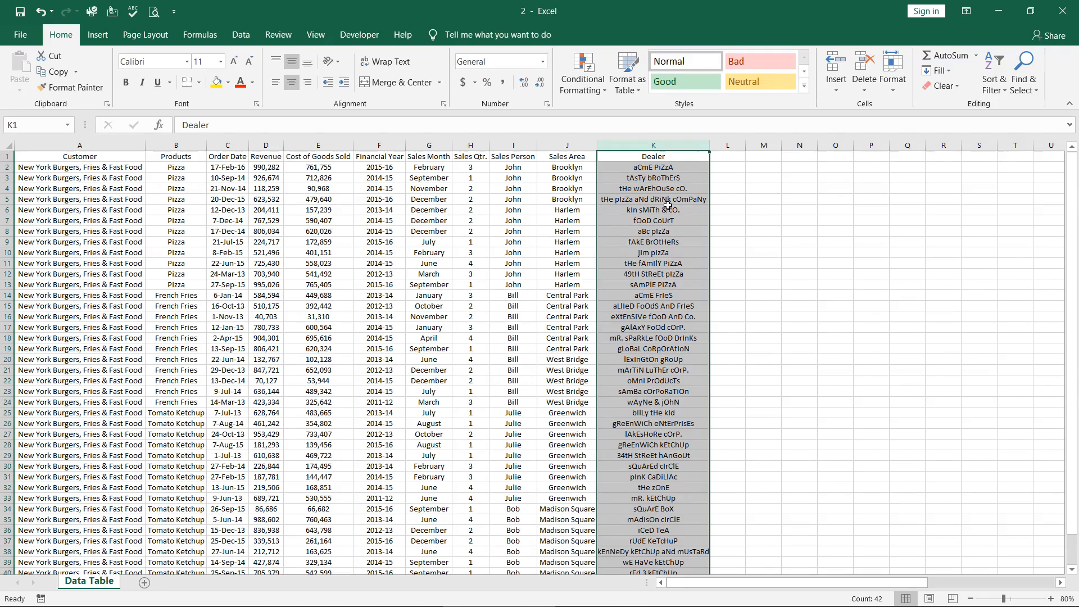
pyautogui.click(629, 169)
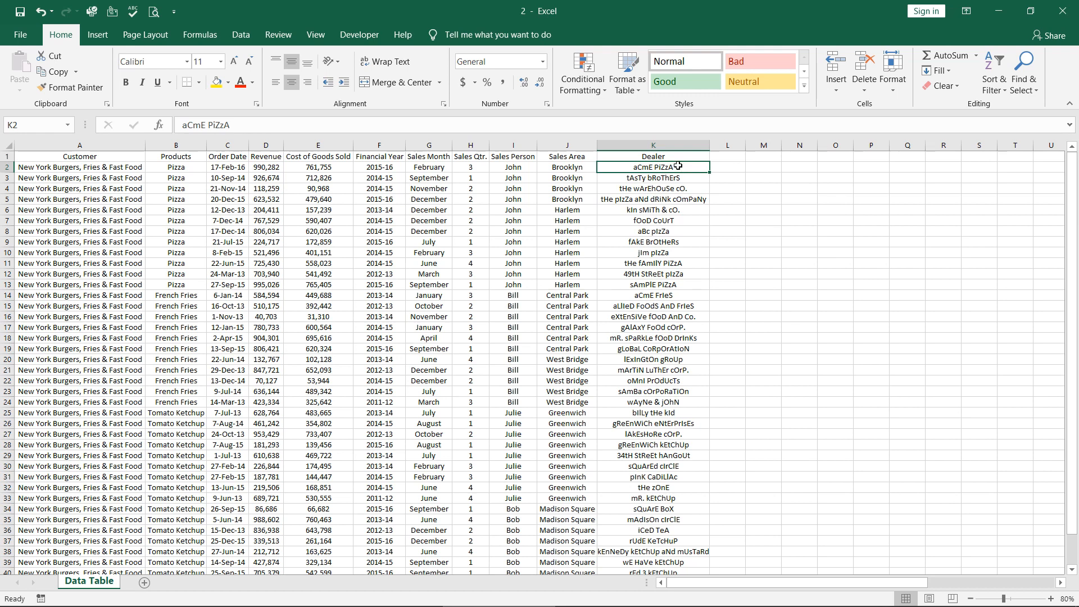
# Enter the formula =LOWER(K2) in cell L2 to convert the first dealer name to lowercase.
pyautogui.click(723, 167)
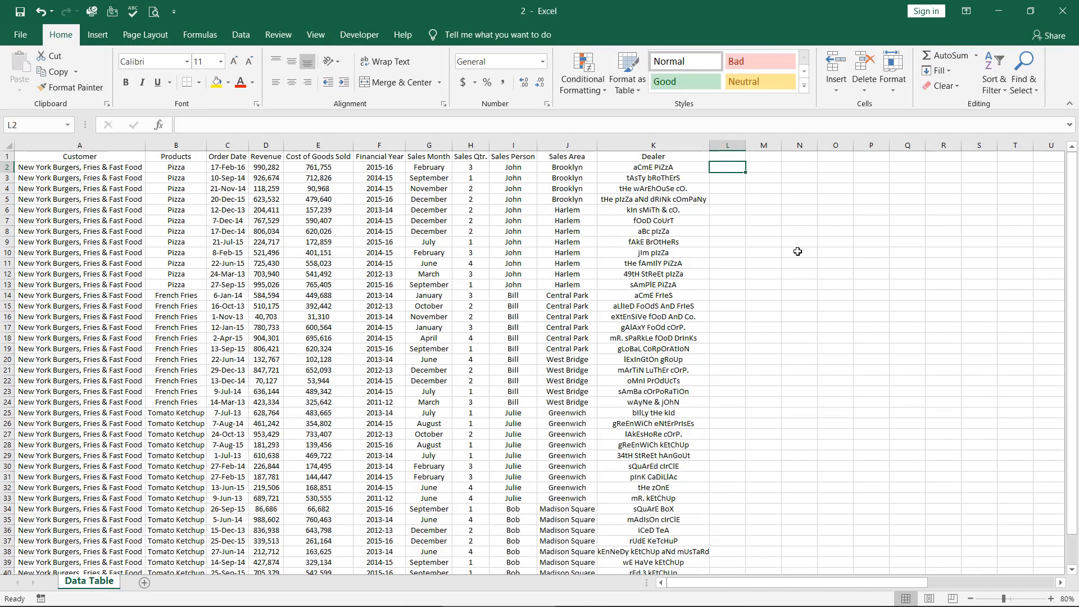
pyautogui.write('=')
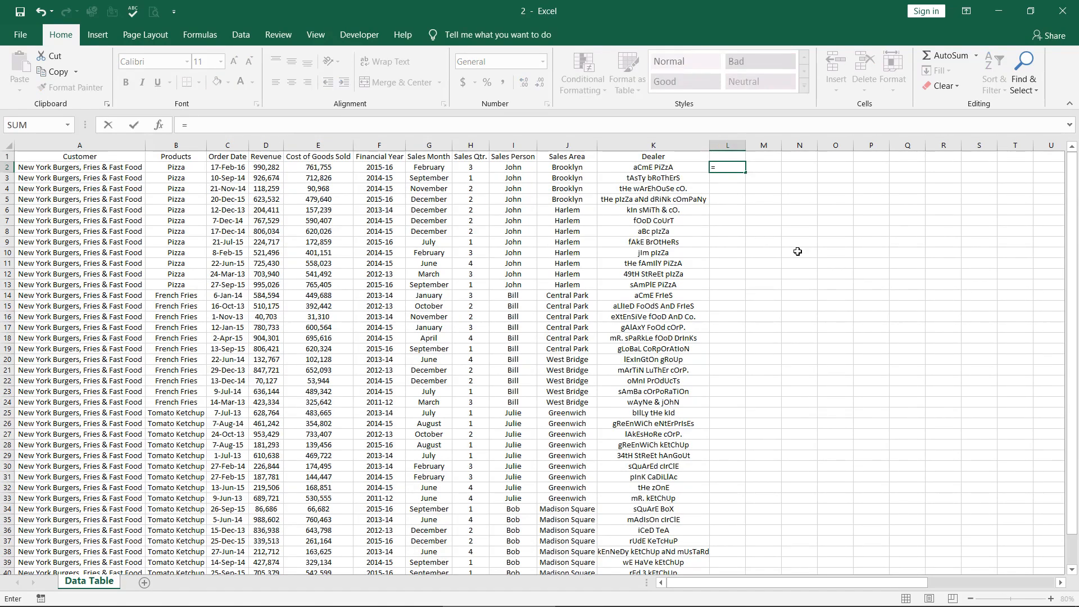
pyautogui.write('lower(')
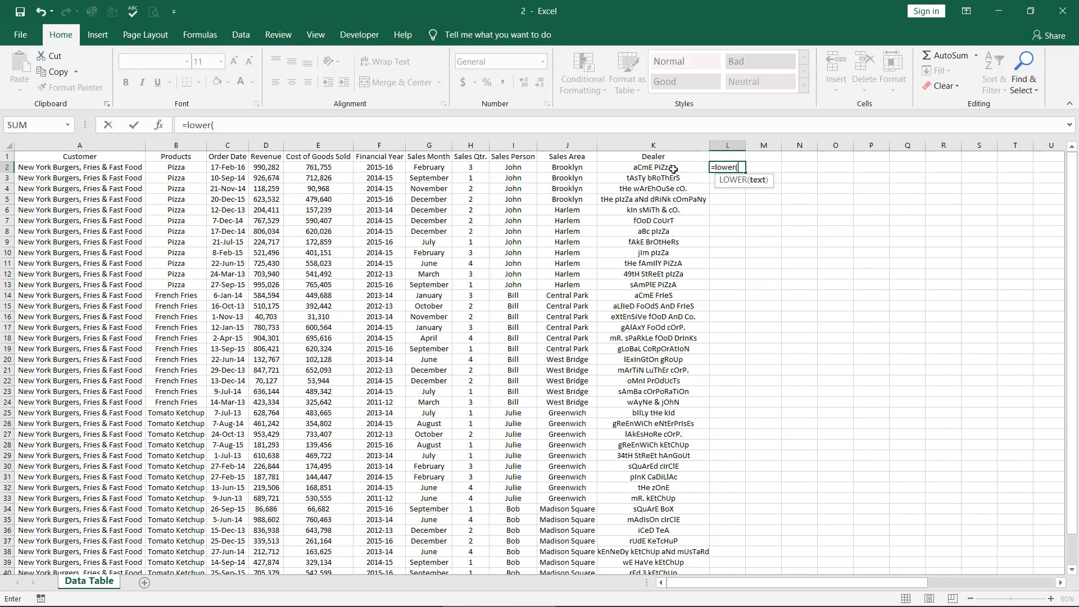
pyautogui.click(671, 169)
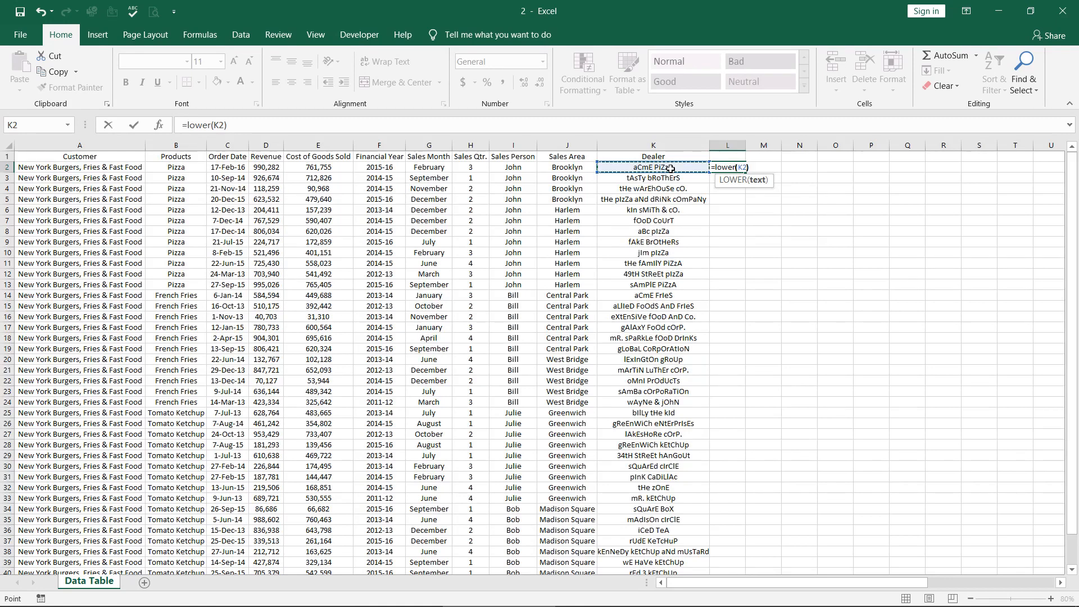
pyautogui.write(')')
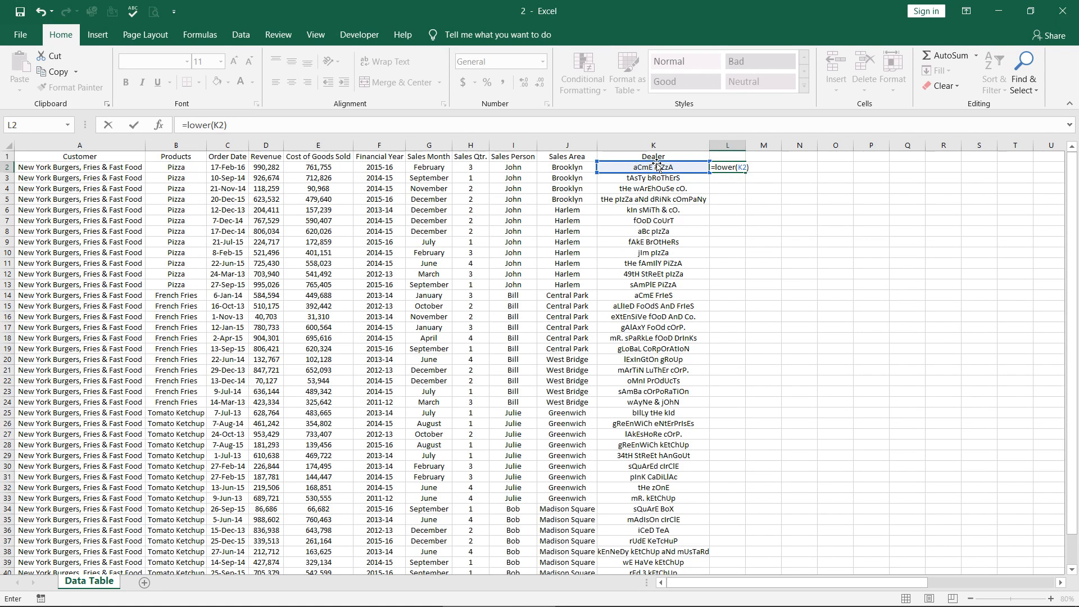
pyautogui.press('Return')
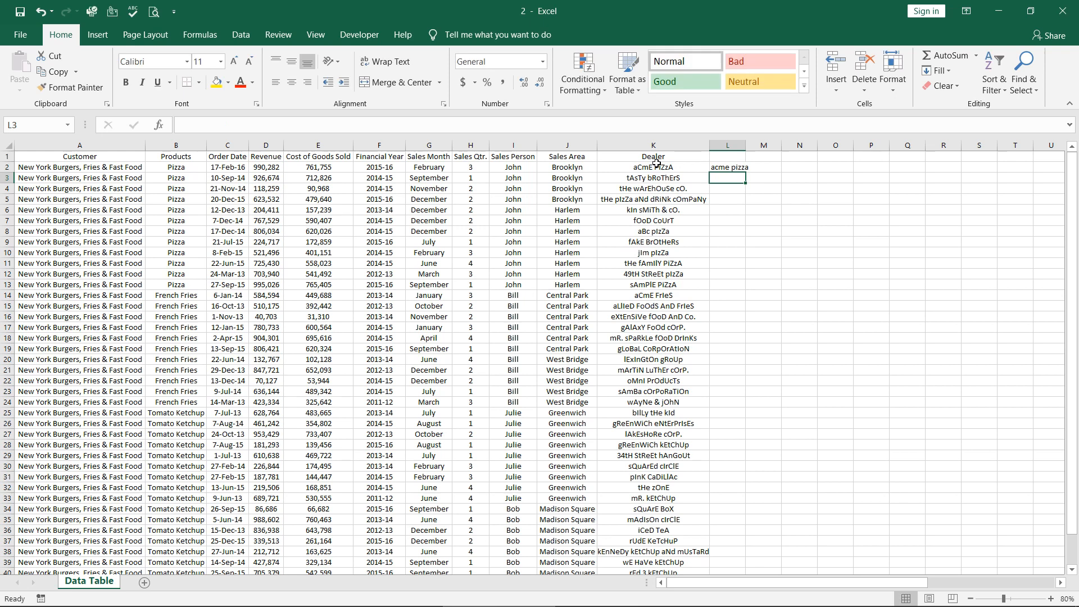
# Fill the LOWER formula from L2 down through all dealer rows and auto-fit the width of column L.
pyautogui.doubleClick(745, 145)
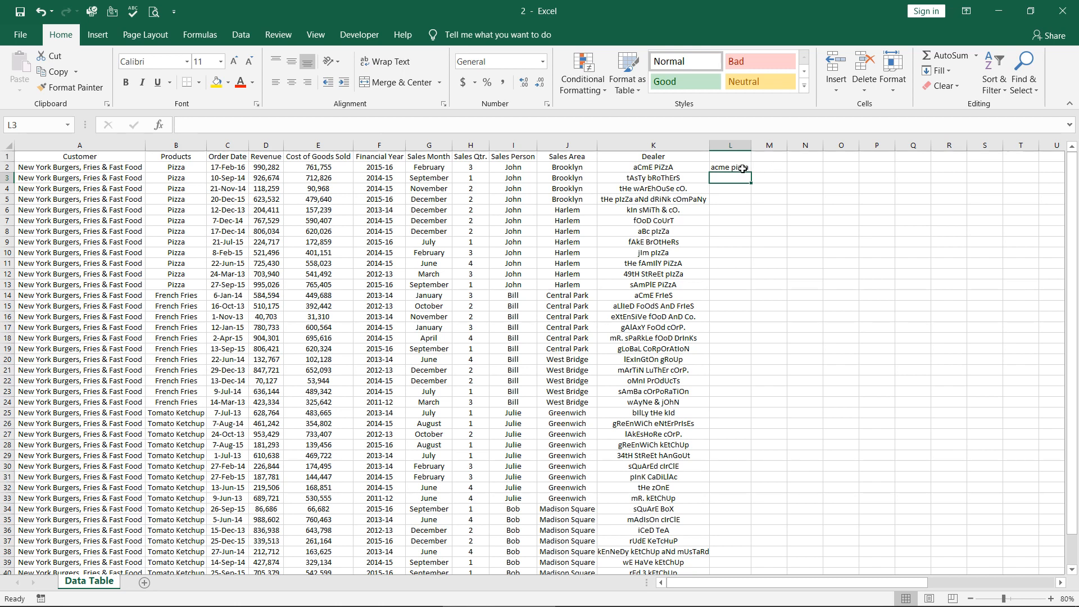
pyautogui.click(743, 169)
pyautogui.doubleClick(752, 172)
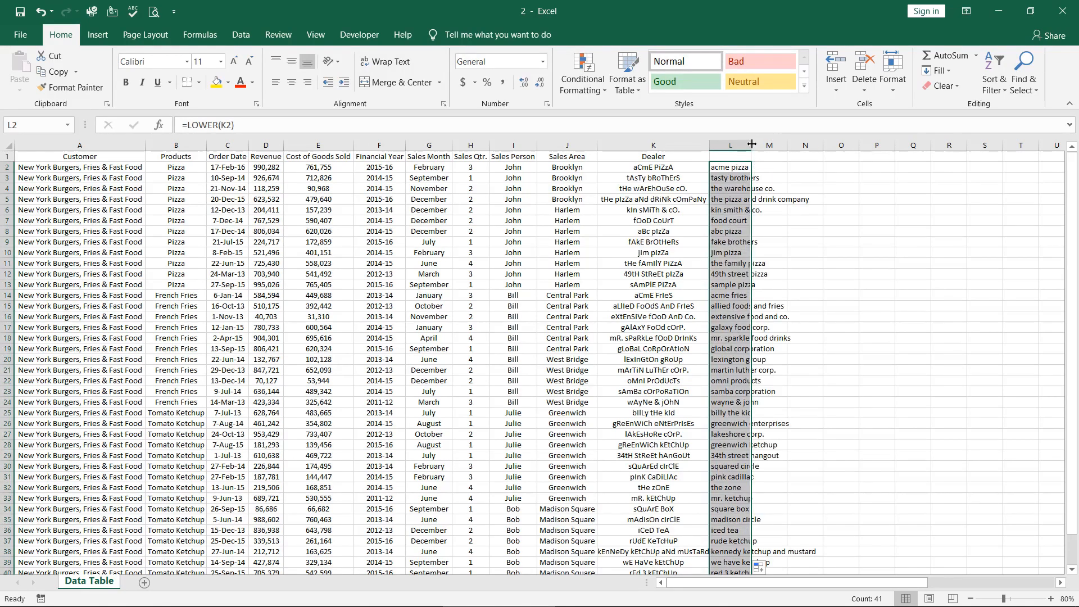
pyautogui.doubleClick(752, 145)
# Replace the formula in L2 with =UPPER(K2) to convert the first dealer name to uppercase.
pyautogui.click(742, 166)
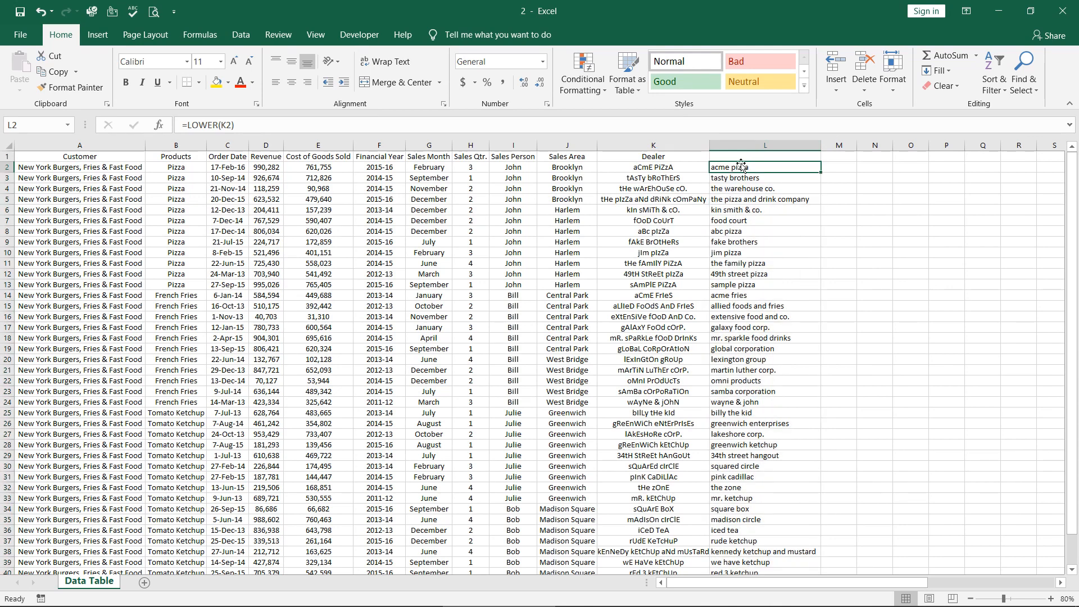
pyautogui.write('=')
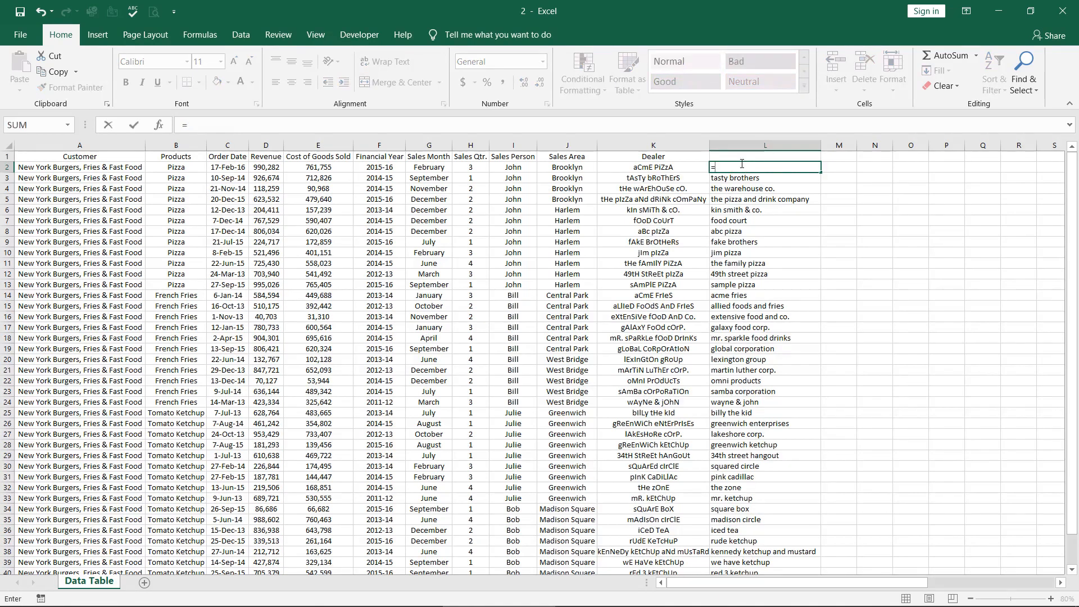
pyautogui.write('upper(')
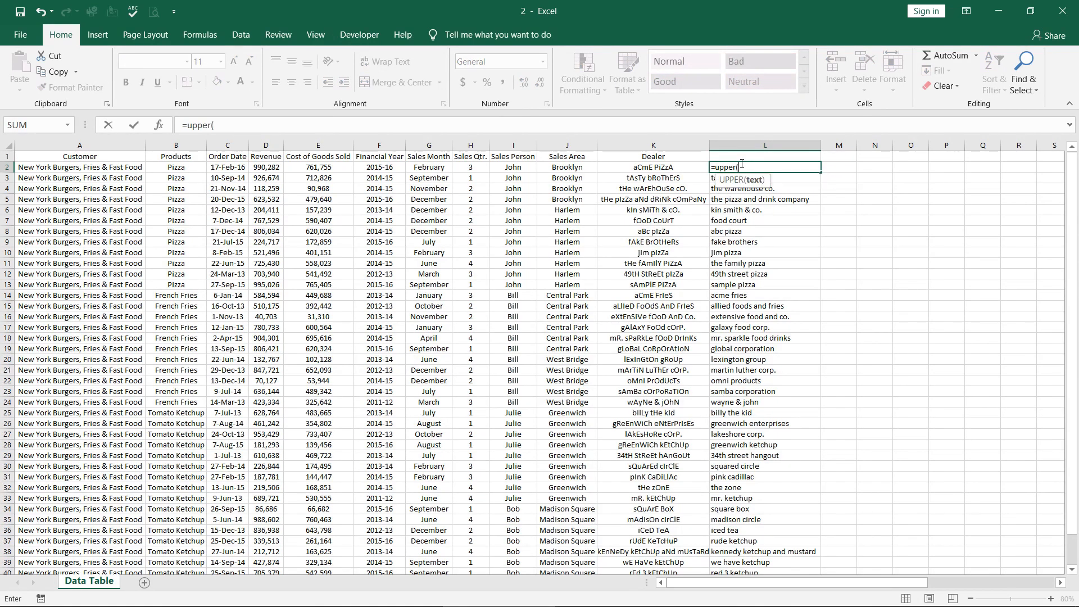
pyautogui.click(667, 167)
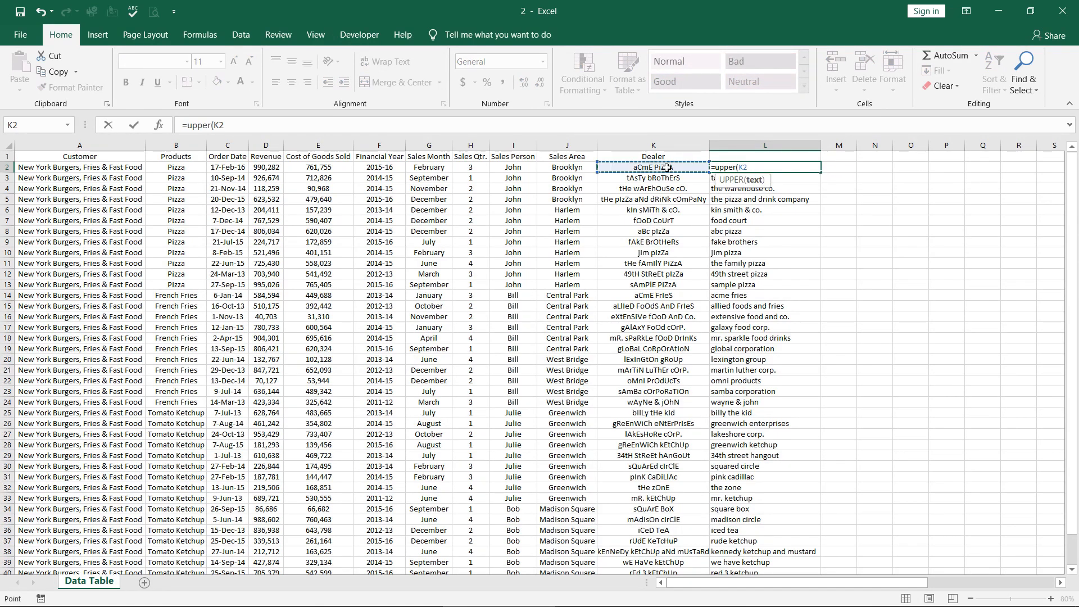
pyautogui.write(')')
pyautogui.press('Return')
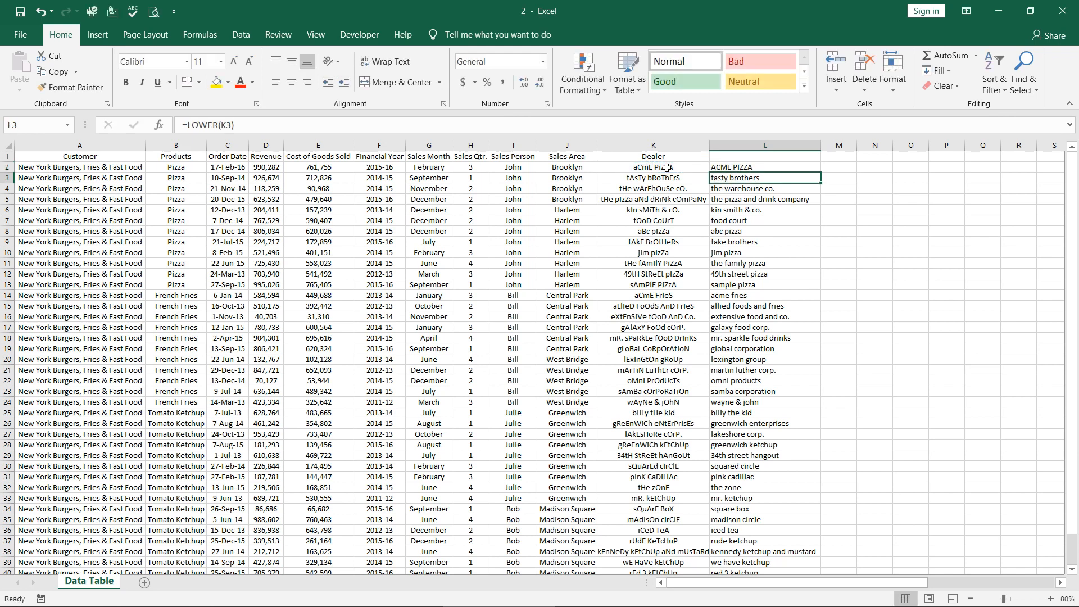
# Fill the UPPER formula from L2 down through all dealer rows and auto-fit the width of column L.
pyautogui.click(764, 168)
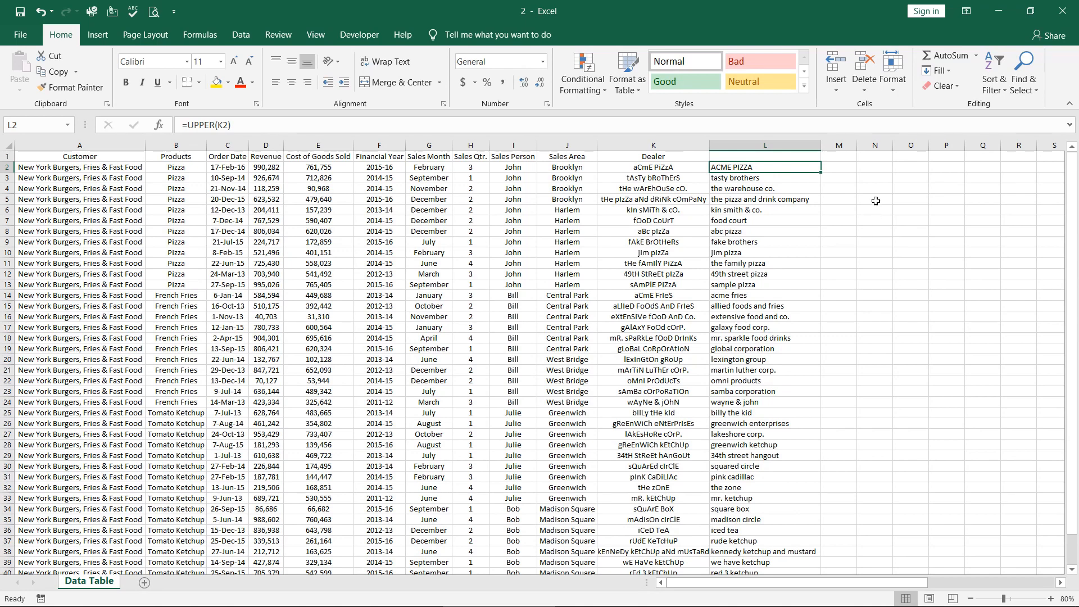
pyautogui.doubleClick(822, 172)
pyautogui.click(838, 178)
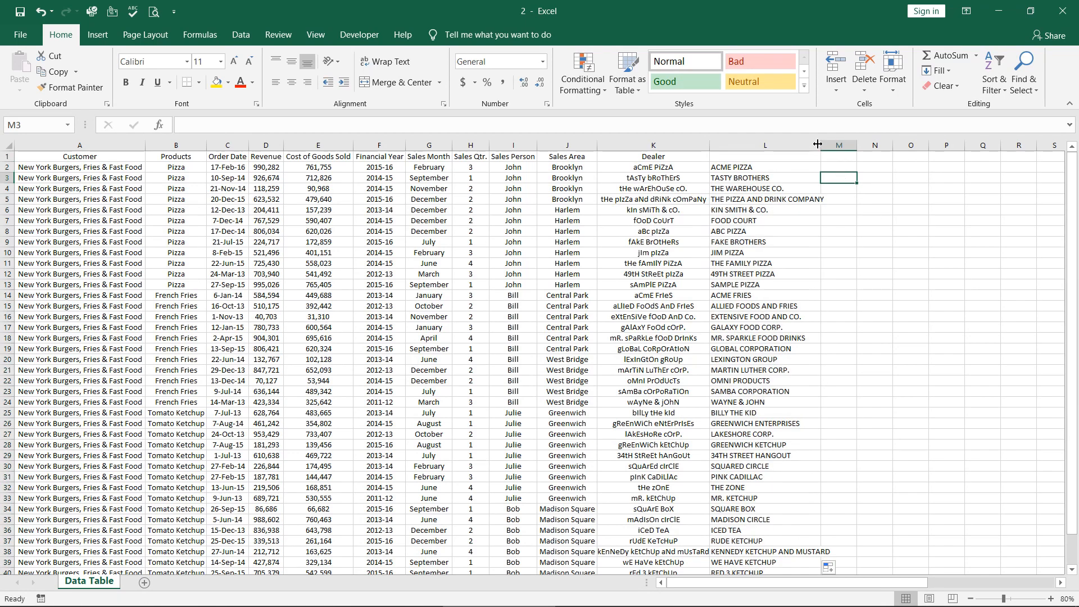
pyautogui.doubleClick(818, 144)
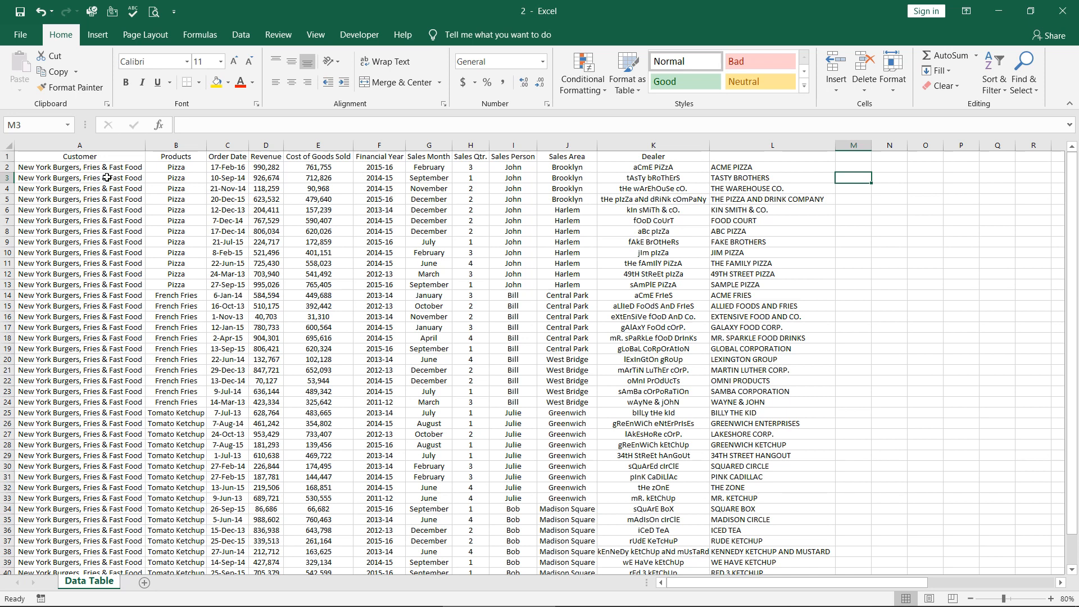
# Replace the formula in L2 with =PROPER(K2) to capitalize each word of the first dealer name.
pyautogui.click(734, 168)
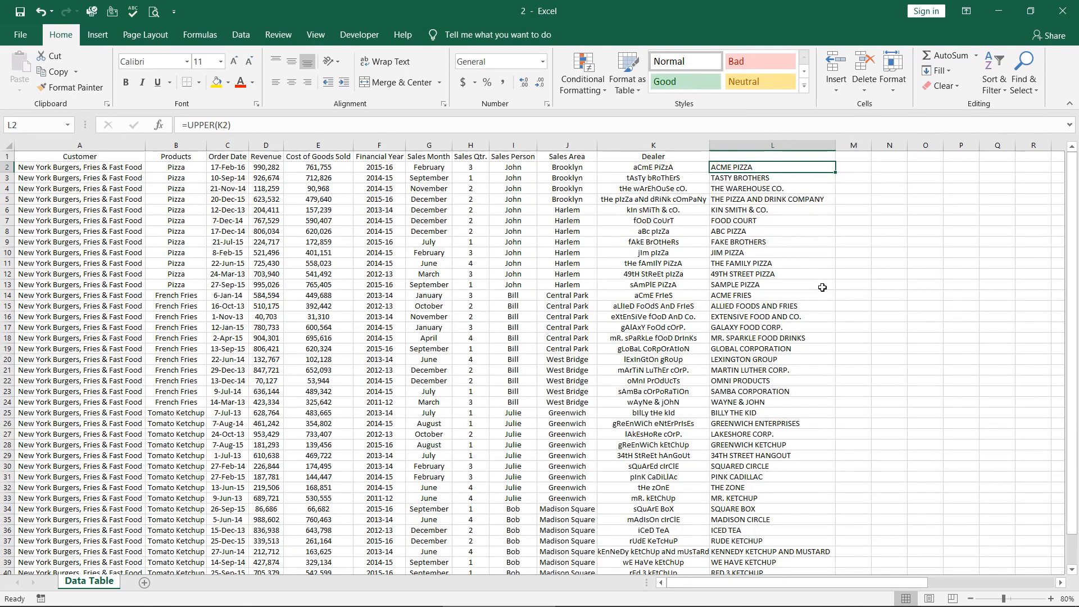
pyautogui.write('=')
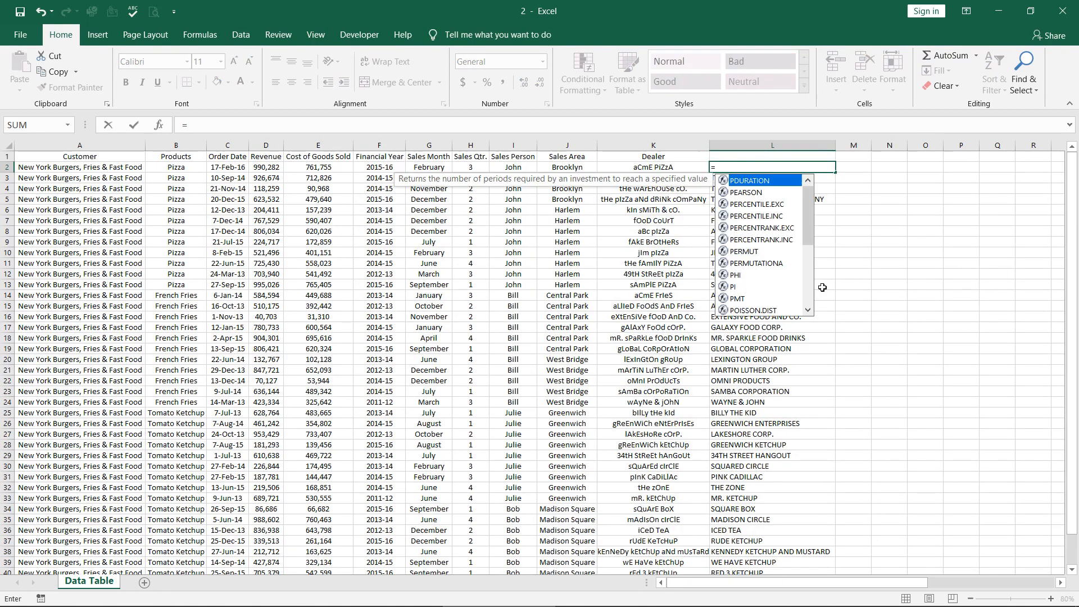
pyautogui.write('proper(')
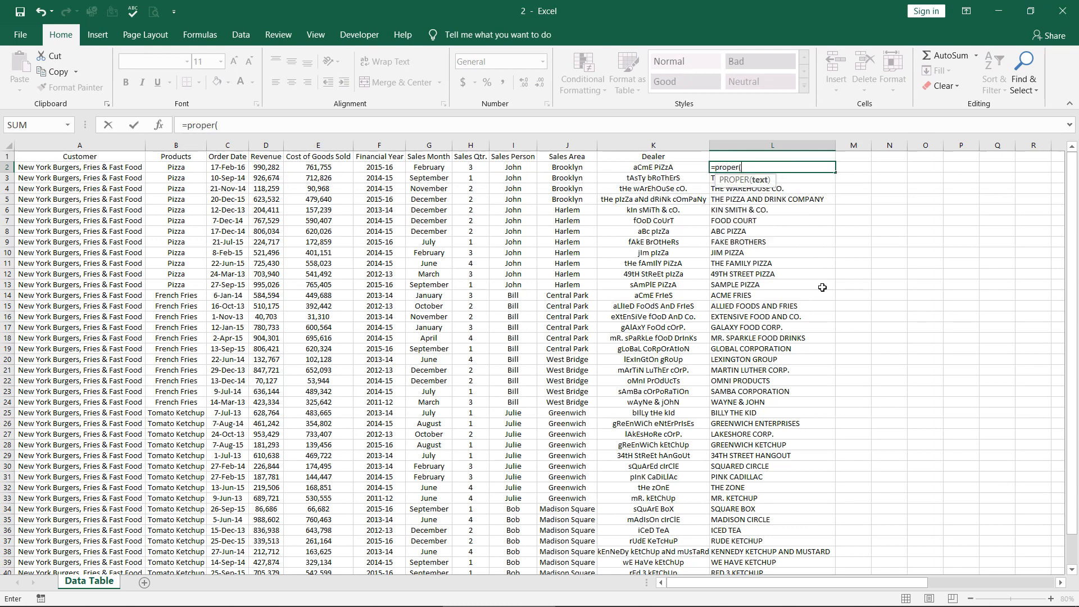
pyautogui.click(652, 168)
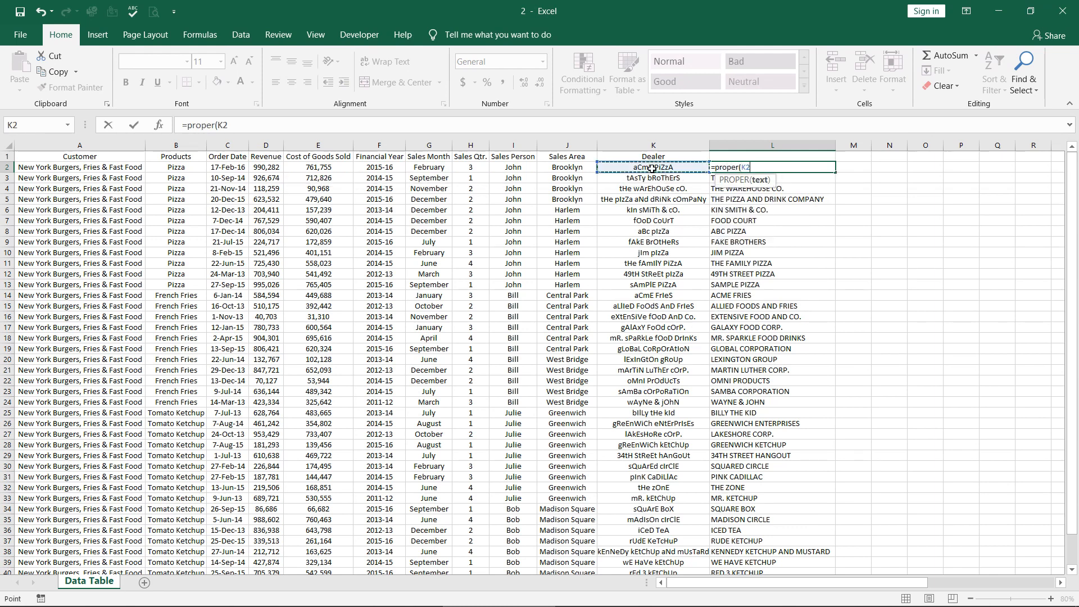
pyautogui.write(')')
pyautogui.press('Return')
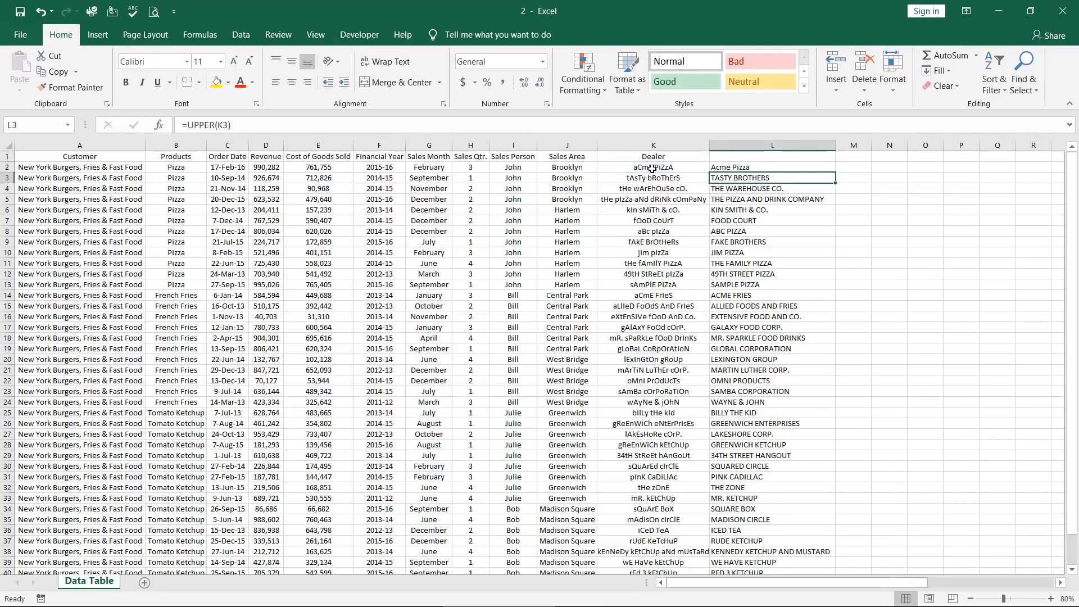
# Fill the PROPER formula from L2 down through all dealer rows and auto-fit the width of column L.
pyautogui.click(717, 169)
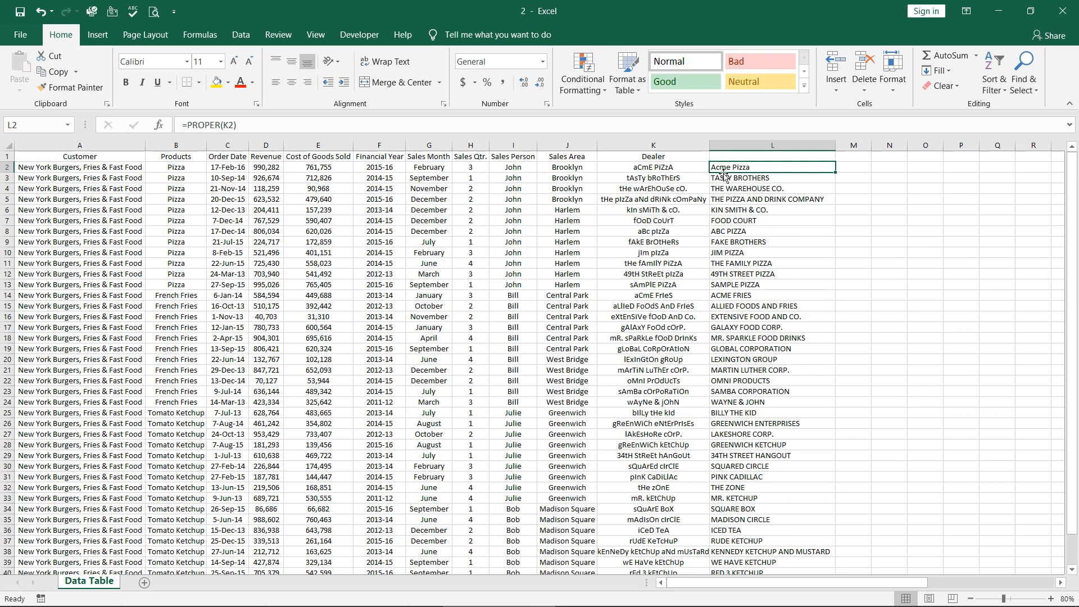
pyautogui.doubleClick(836, 172)
pyautogui.click(834, 144)
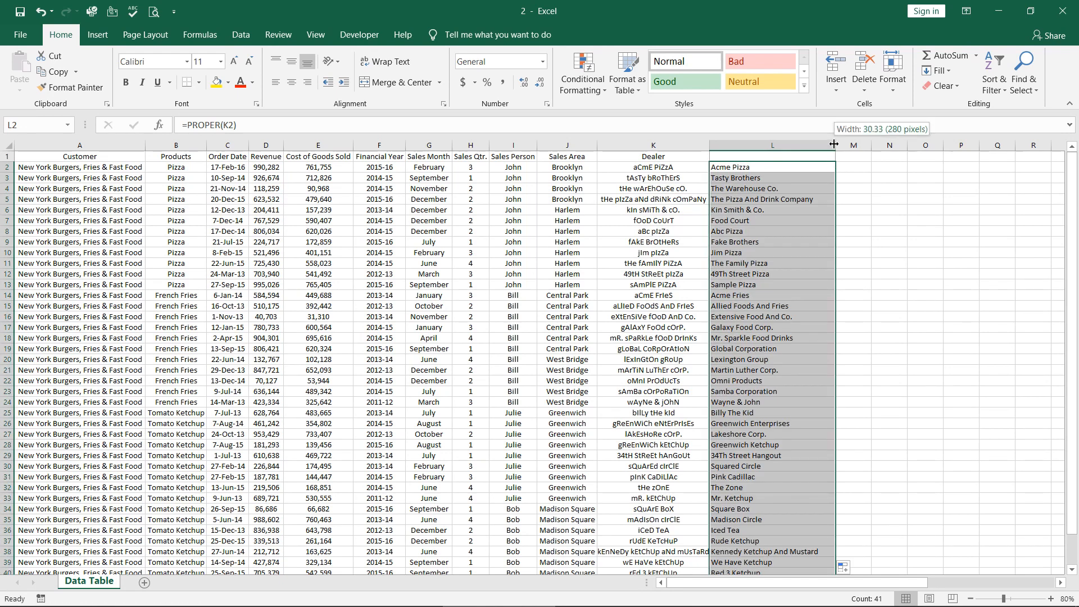
pyautogui.doubleClick(834, 145)
pyautogui.click(876, 198)
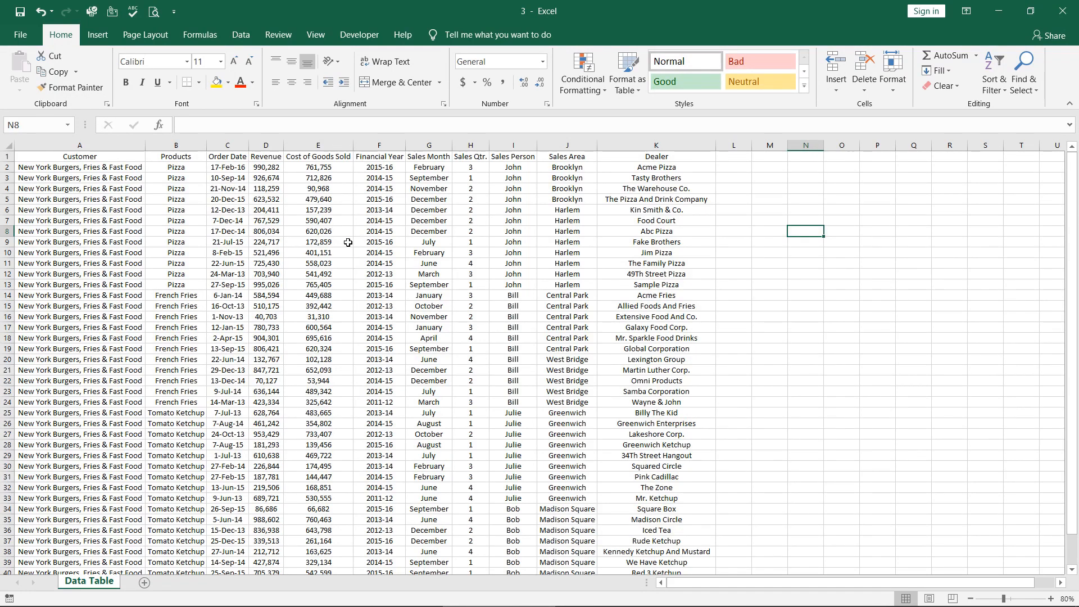
pyautogui.click(567, 144)
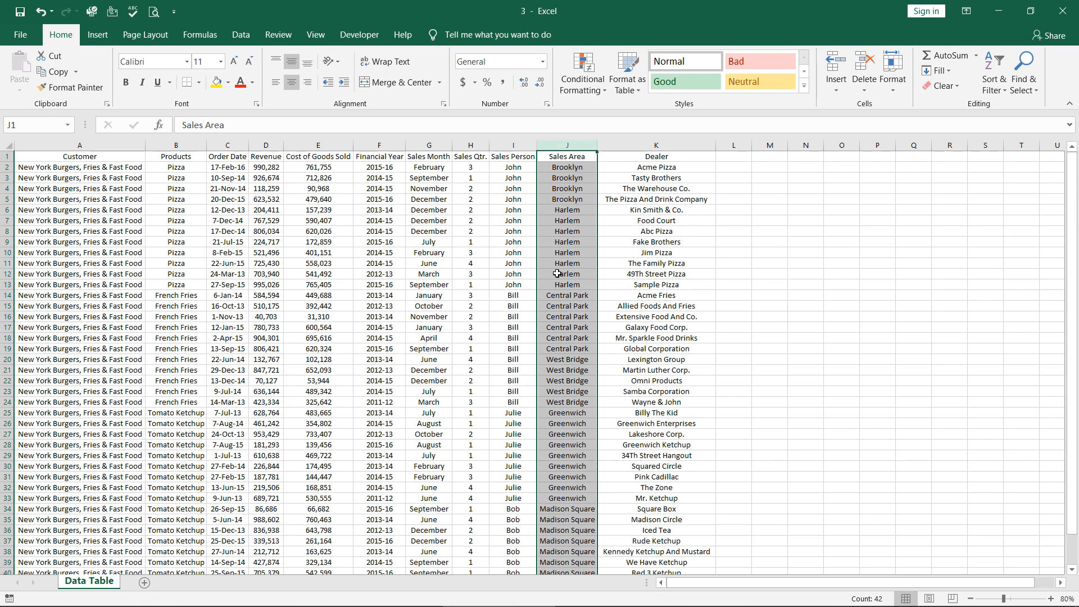
pyautogui.click(772, 145)
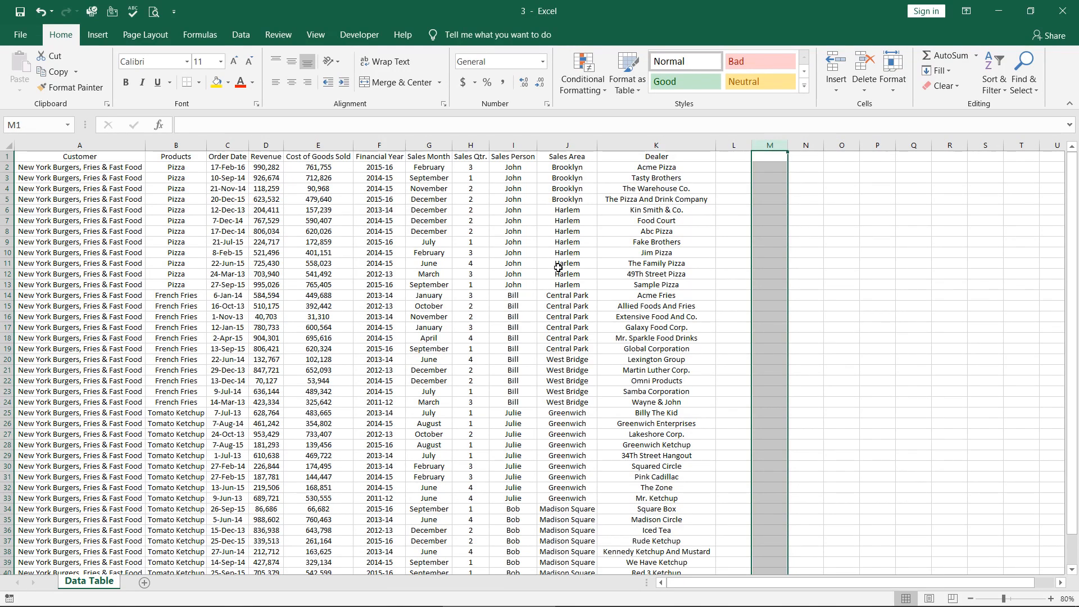
pyautogui.moveTo(578, 167); pyautogui.dragTo(586, 403)
pyautogui.click(573, 300)
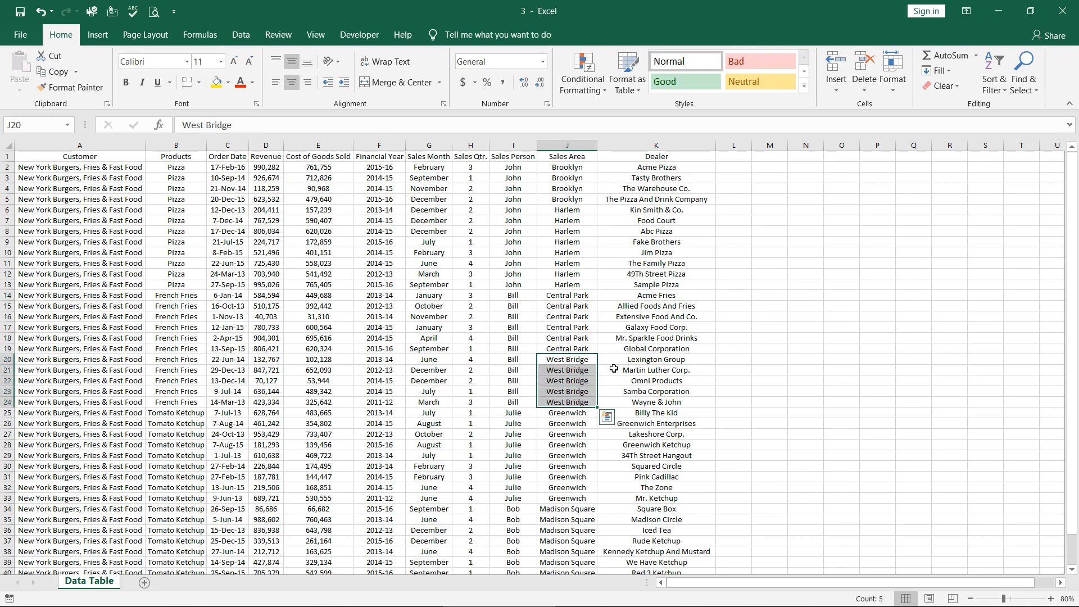
pyautogui.click(774, 245)
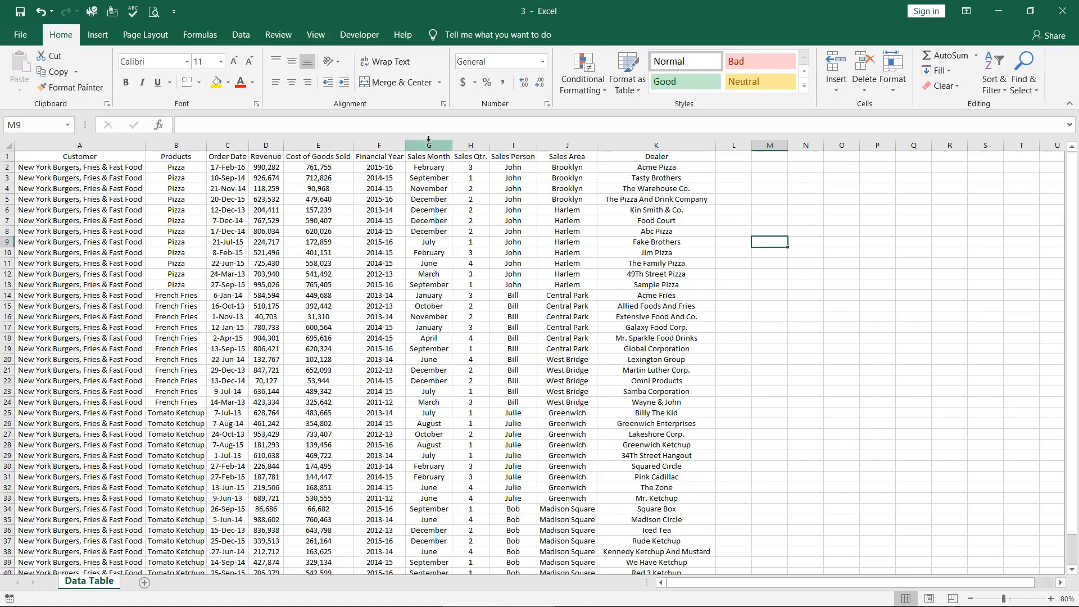
# Start an Advanced Filter on the data table with the Sales Area column J as its list range.
pyautogui.click(570, 188)
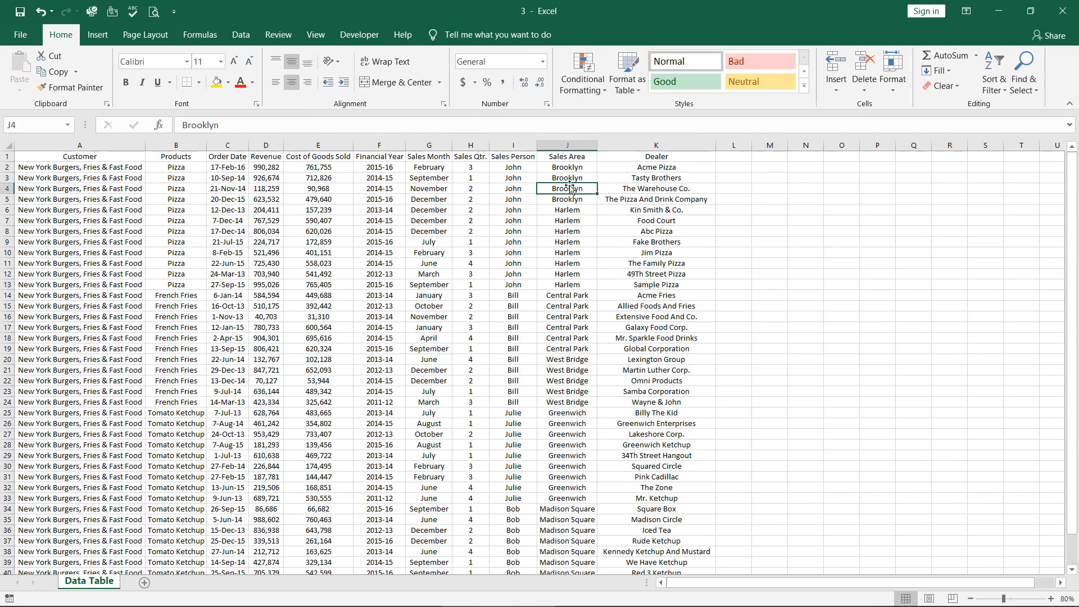
pyautogui.click(240, 35)
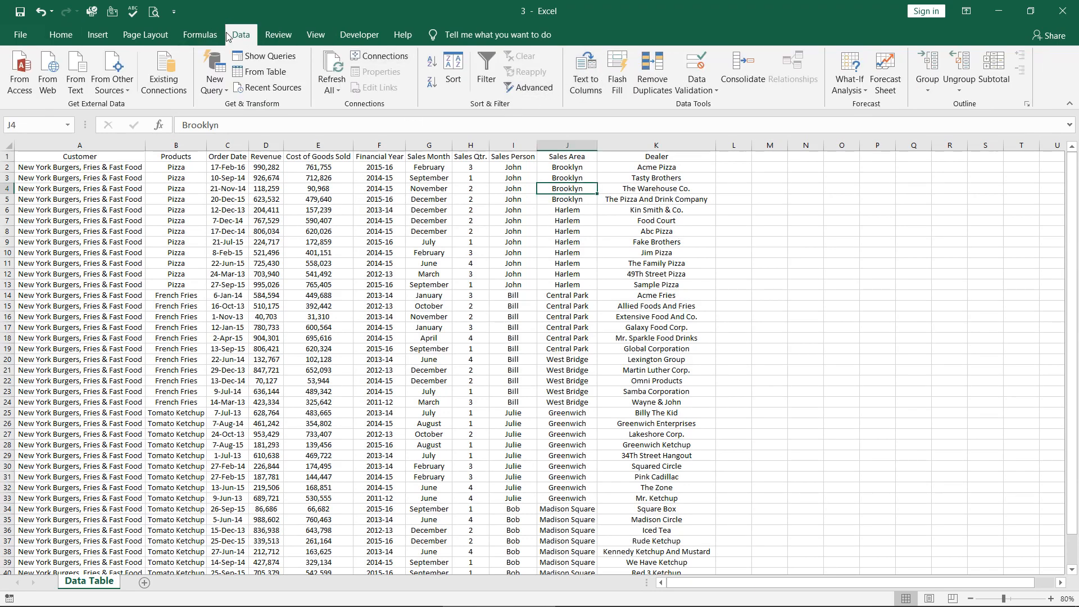
pyautogui.click(539, 90)
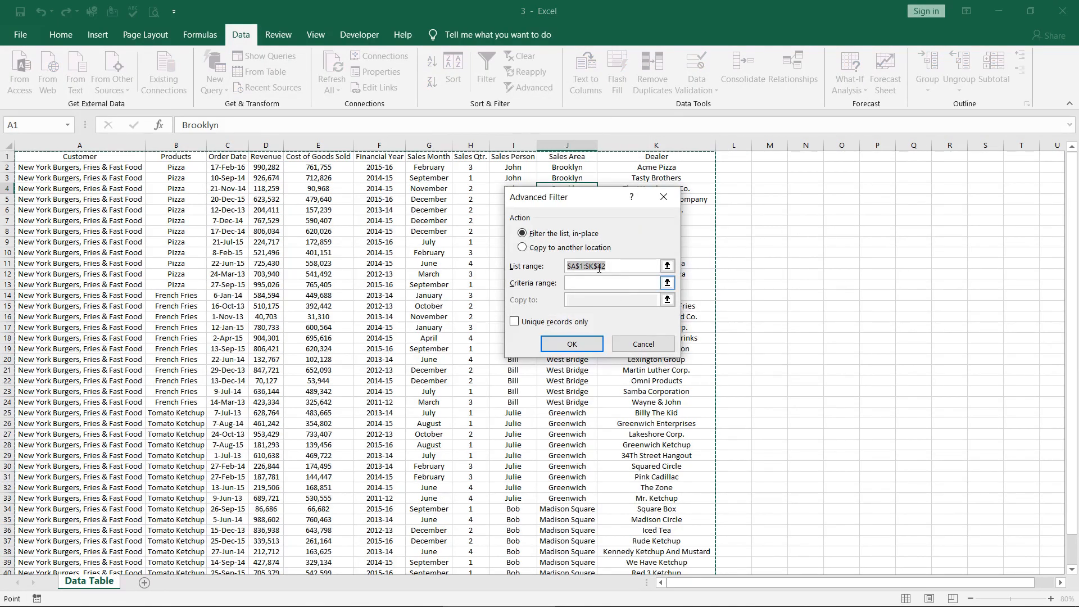
pyautogui.click(574, 145)
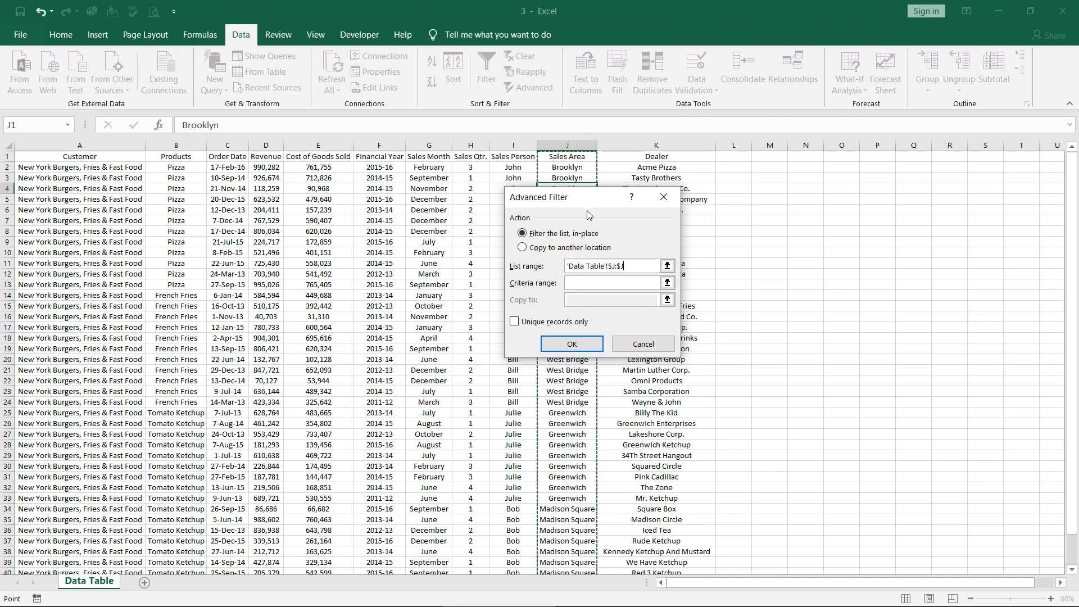
pyautogui.moveTo(588, 198); pyautogui.dragTo(419, 189)
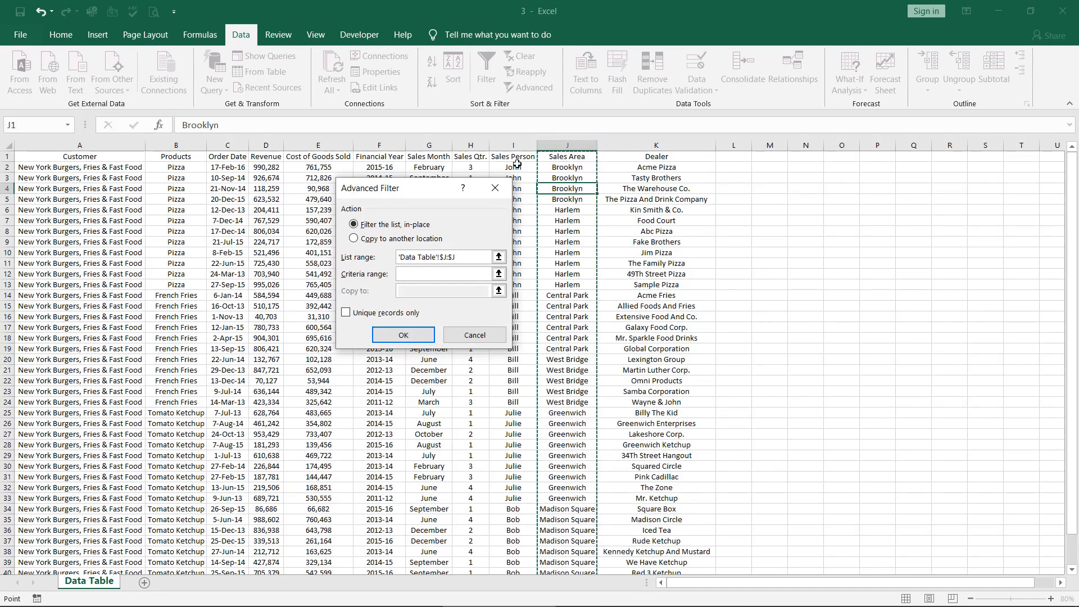
# Set the Advanced Filter to copy unique records only to column M, and run it.
pyautogui.click(354, 239)
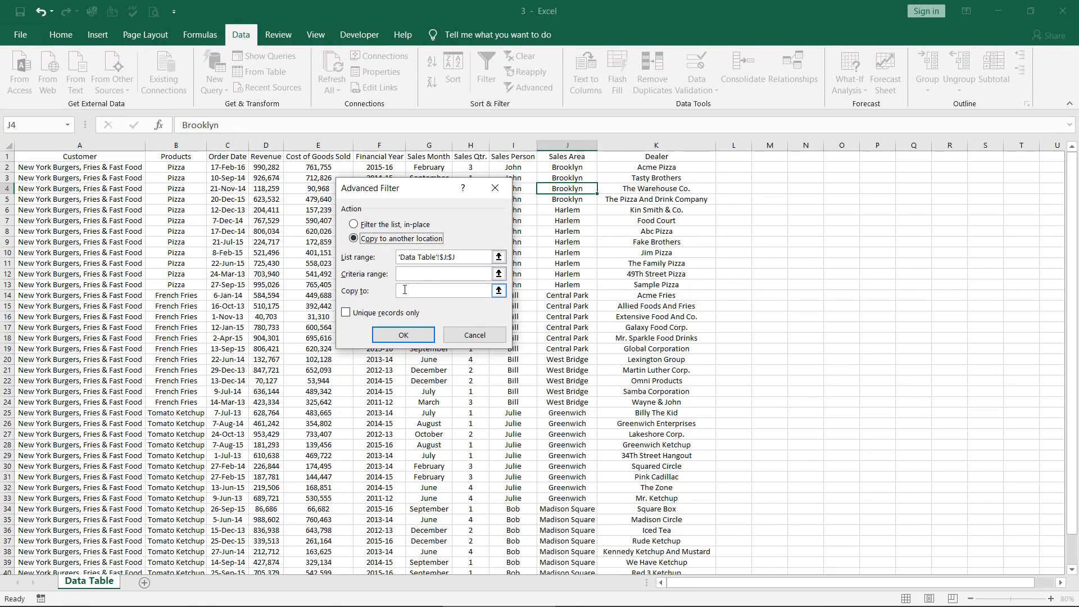
pyautogui.click(488, 291)
pyautogui.click(770, 145)
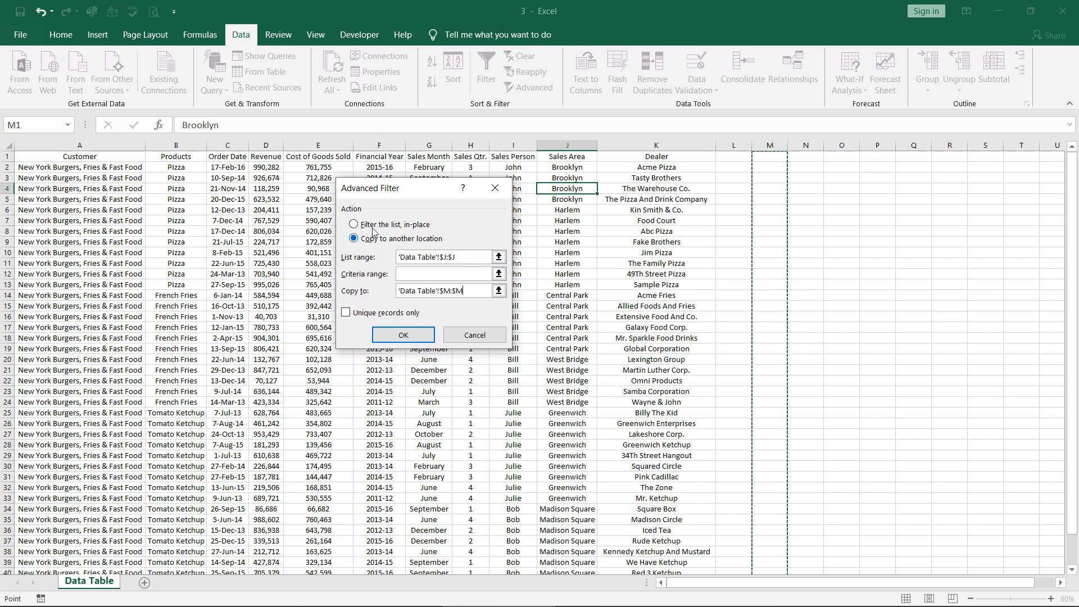
pyautogui.click(346, 314)
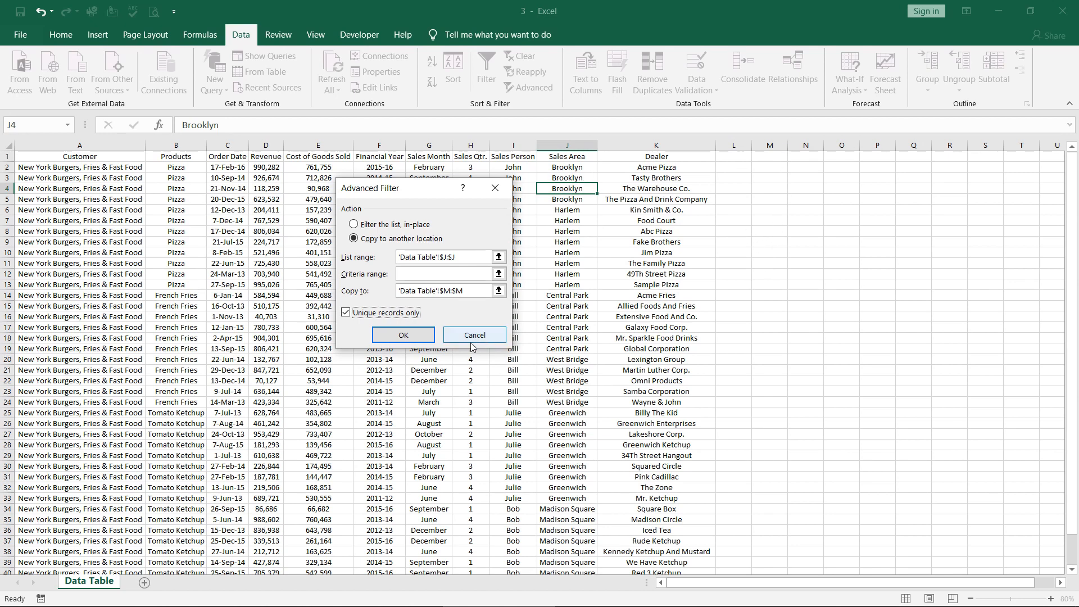
pyautogui.click(405, 335)
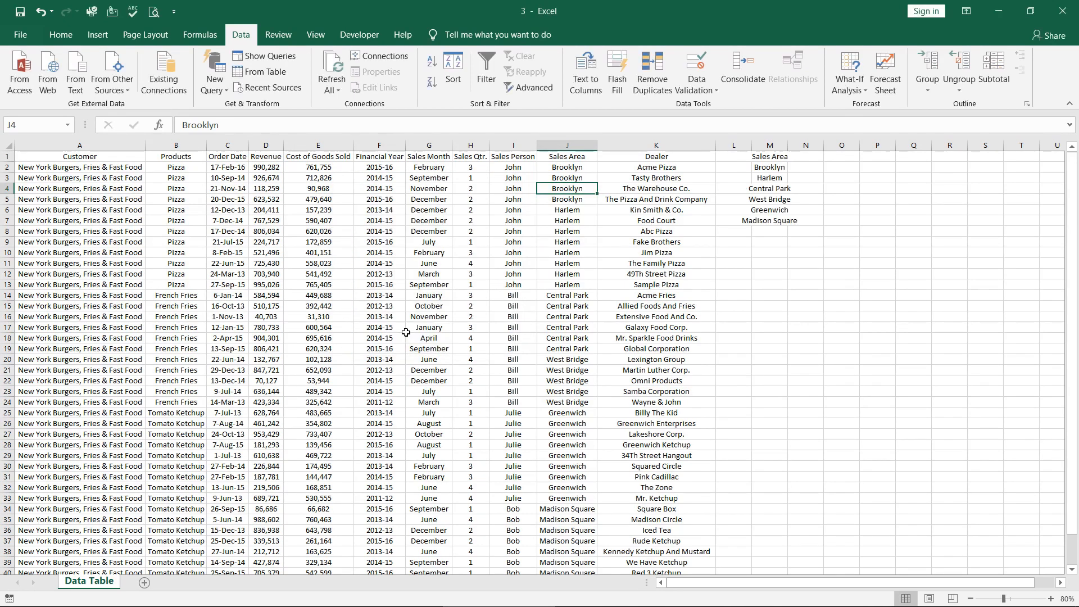
# Auto-fit the width of column M and go through the extracted sales areas in M2:M7.
pyautogui.doubleClick(788, 142)
pyautogui.click(806, 166)
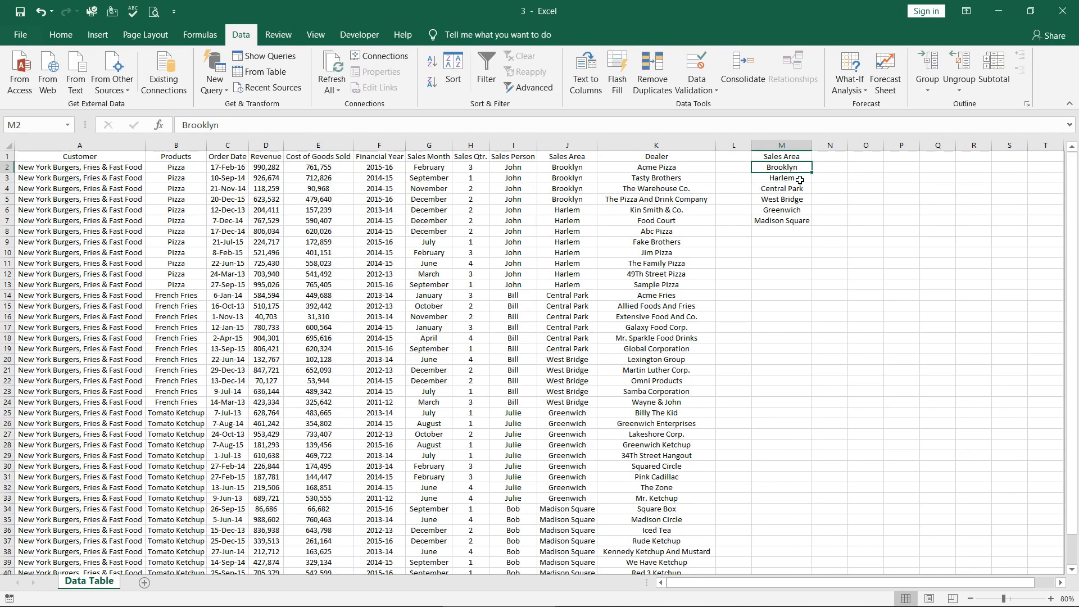
pyautogui.click(801, 178)
pyautogui.click(799, 188)
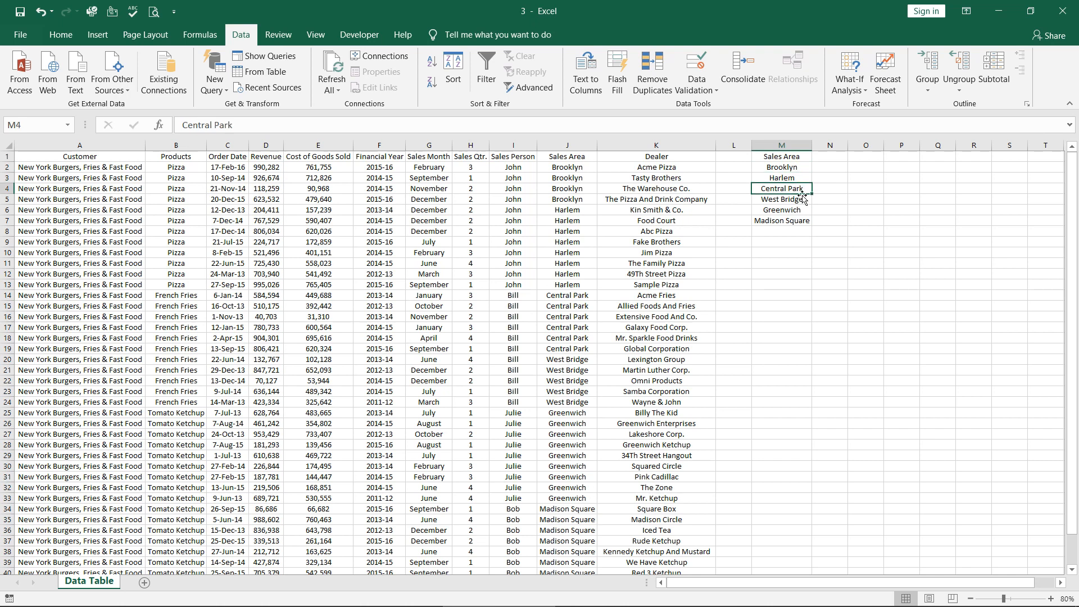
pyautogui.click(801, 200)
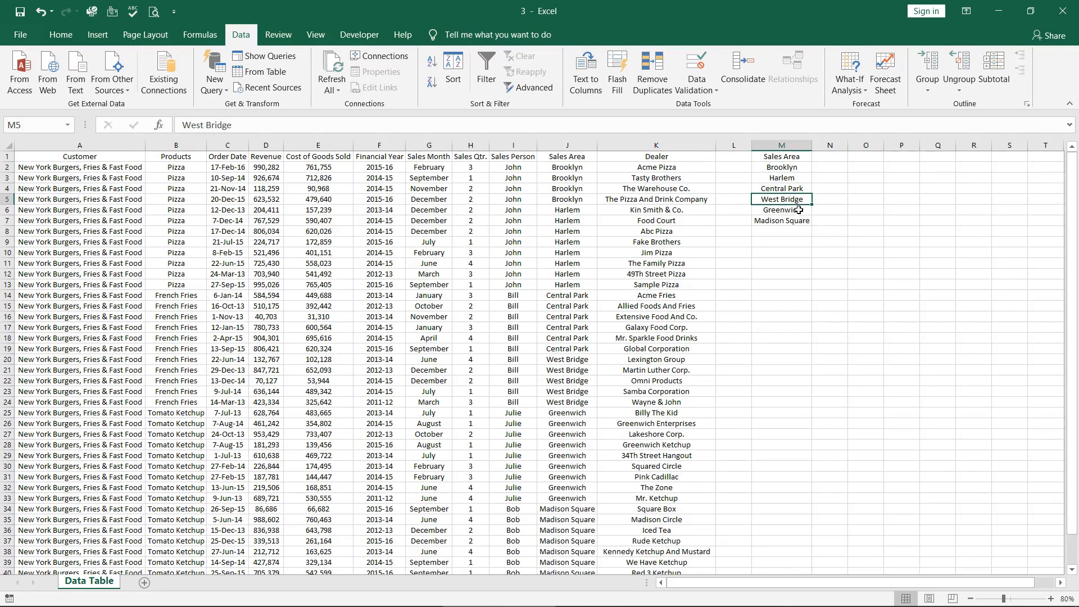
pyautogui.click(800, 211)
pyautogui.click(799, 221)
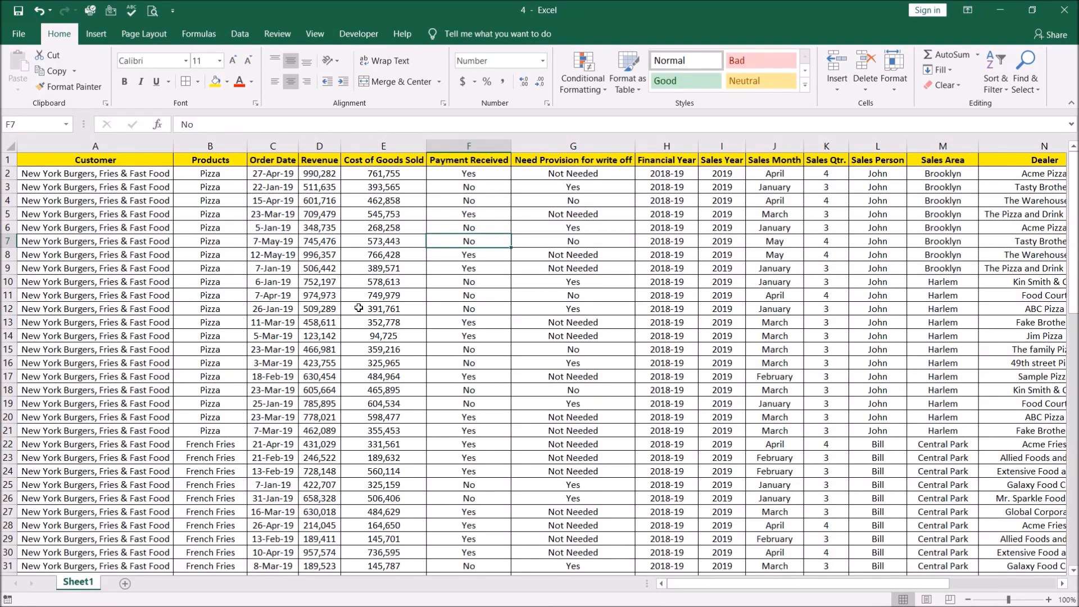
# Look over the sales records in Sheet1 of workbook 4, from the header row to the last data row.
pyautogui.scroll(-7, 382, 327)
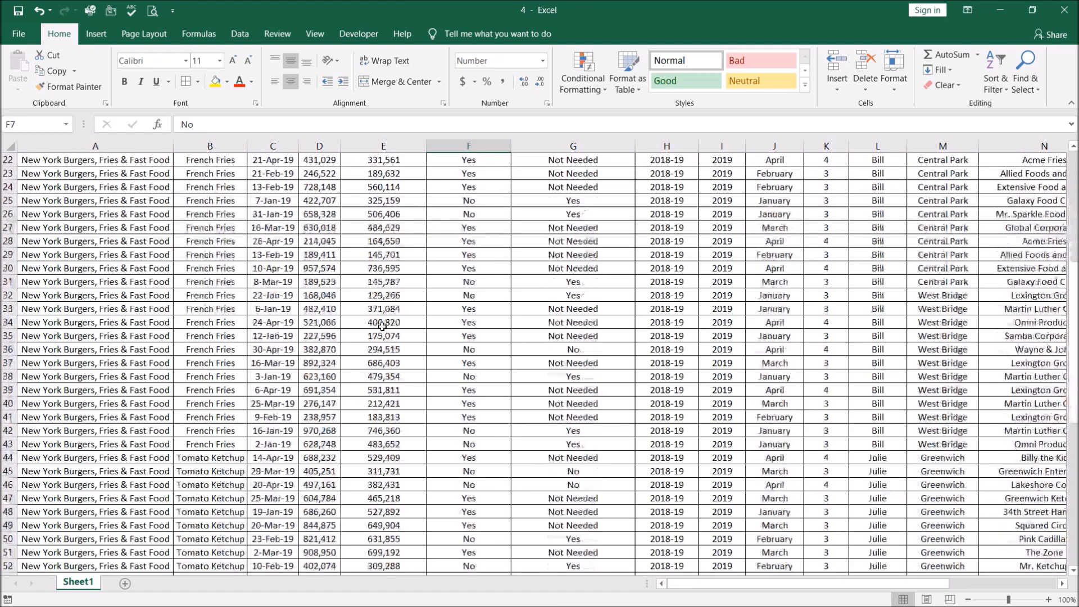
pyautogui.scroll(-13, 382, 326)
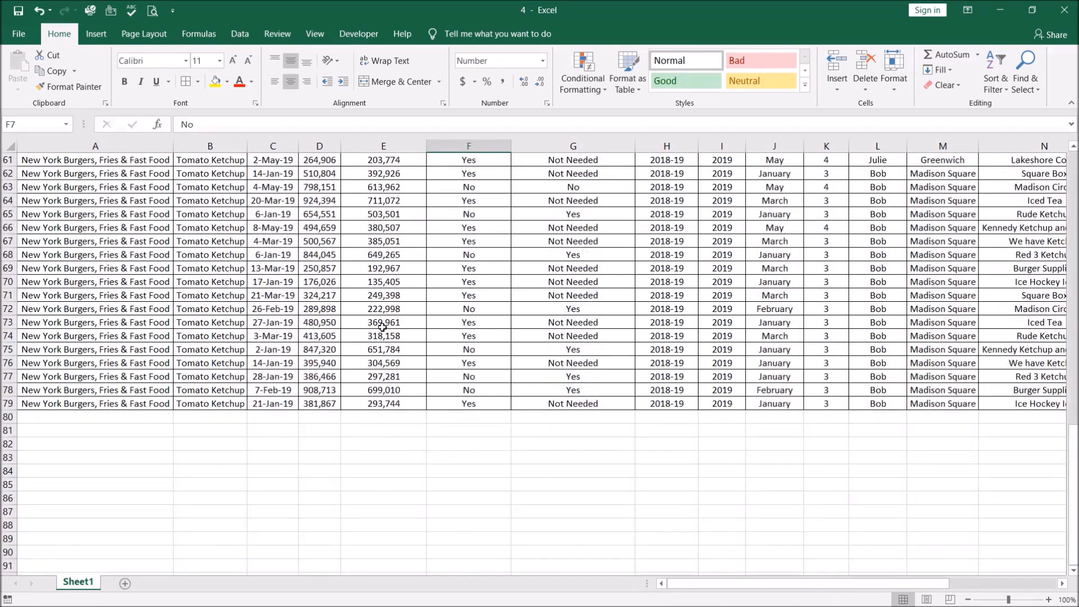
pyautogui.scroll(20, 383, 326)
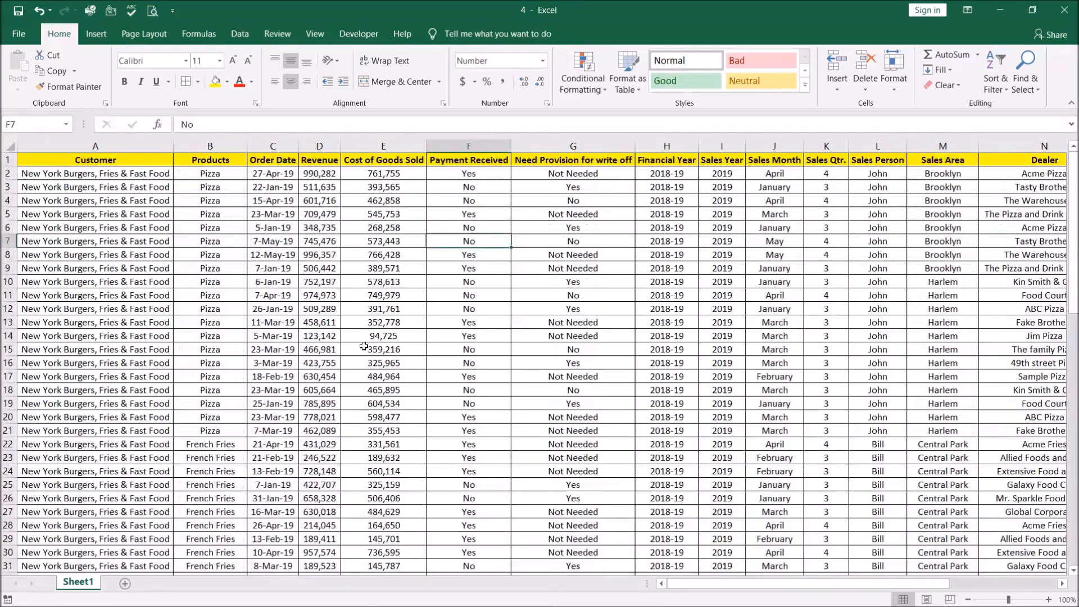
pyautogui.moveTo(772, 584)
pyautogui.mouseDown()
pyautogui.moveTo(838, 588)
pyautogui.moveTo(763, 587)
pyautogui.mouseUp()
# Walk the active cell leftward one cell at a time along row 10, starting from Sales Area cell M10.
pyautogui.click(920, 284)
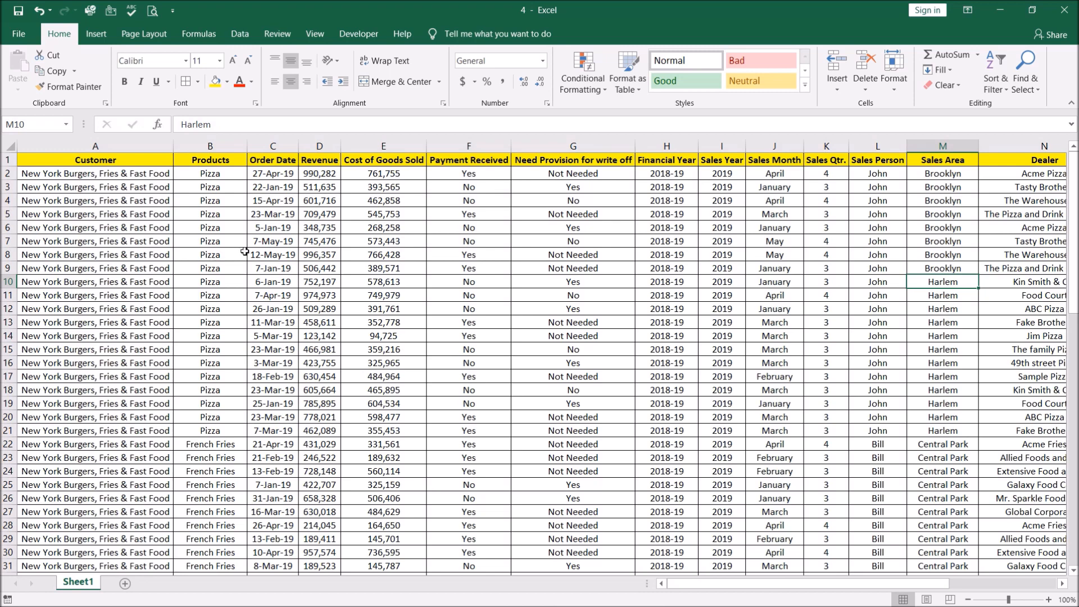
pyautogui.press('Left')
pyautogui.press('Left')
pyautogui.press('Left')
pyautogui.press('Left')
pyautogui.press('Left')
pyautogui.press('Left')
pyautogui.press('Left')
pyautogui.press('Left')
pyautogui.press('Left')
pyautogui.press('Left')
pyautogui.press('Left')
pyautogui.press('Left')
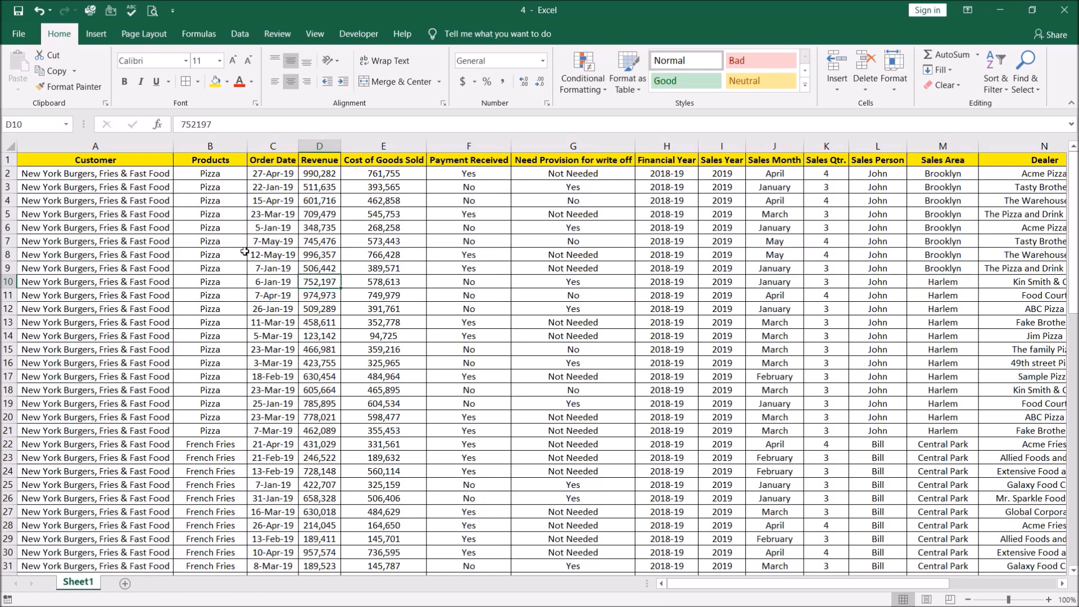
pyautogui.press('Right')
pyautogui.press('Left')
pyautogui.press('Left')
pyautogui.press('Left')
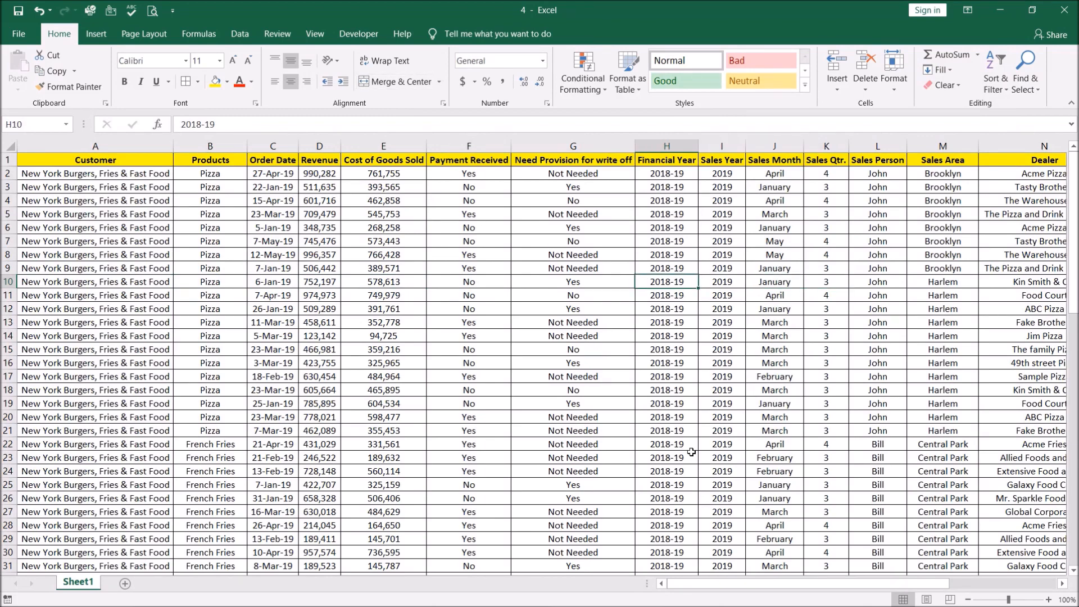
# Walk the active cell one cell at a time along row 10 from Customer cell A10 to Segment Code cell P10.
pyautogui.click(83, 278)
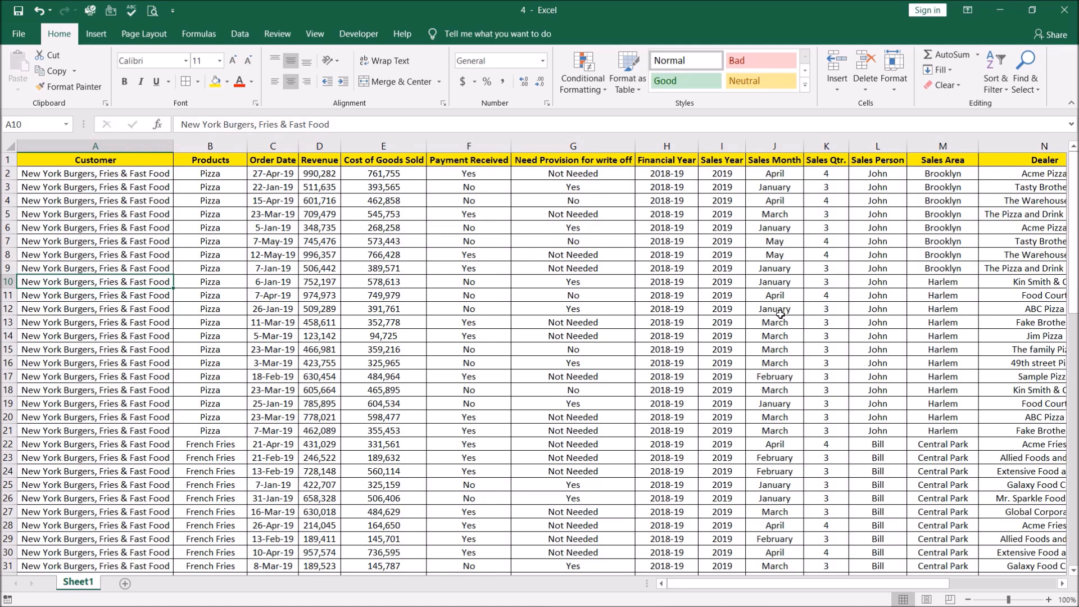
pyautogui.press('Right')
pyautogui.press('Right')
pyautogui.press('Right')
pyautogui.press('Right')
pyautogui.press('Right')
pyautogui.press('Right')
pyautogui.press('Right')
pyautogui.press('Right')
pyautogui.press('Right')
pyautogui.press('Right')
pyautogui.press('Right')
pyautogui.press('Right')
pyautogui.press('Right')
pyautogui.press('Right')
pyautogui.press('Right')
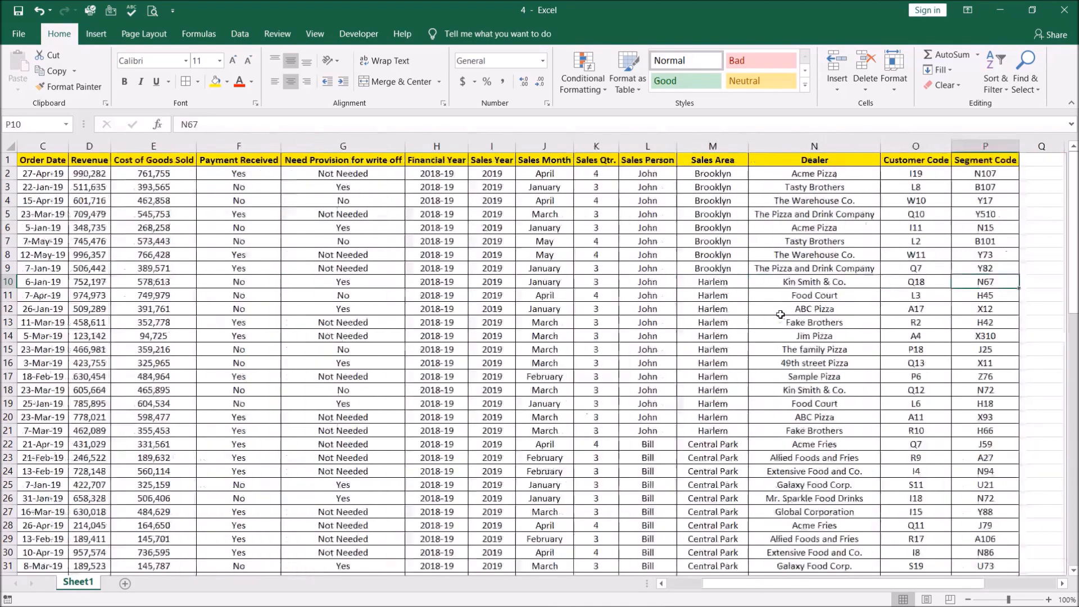
pyautogui.hscroll(3, 780, 314)
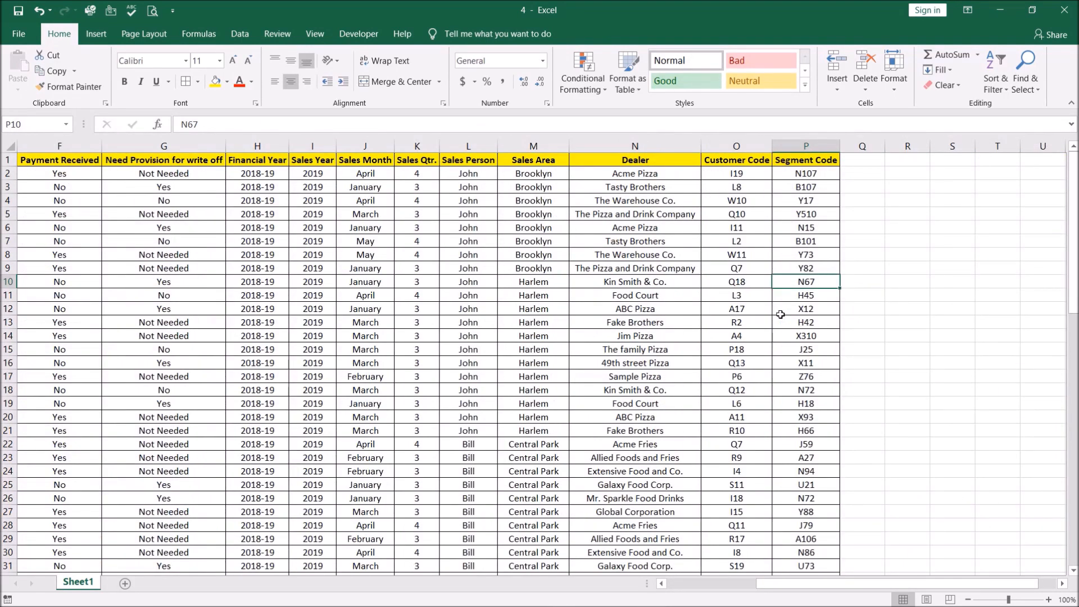
# Walk the active cell back one cell at a time along row 10 from P10 to A10.
pyautogui.press('Left')
pyautogui.press('Left')
pyautogui.press('Left')
pyautogui.press('Left')
pyautogui.press('Left')
pyautogui.press('Left')
pyautogui.press('Left')
pyautogui.press('Left')
pyautogui.press('Left')
pyautogui.press('Left')
pyautogui.press('Left')
pyautogui.press('Left')
pyautogui.press('Left')
pyautogui.press('Left')
pyautogui.press('Left')
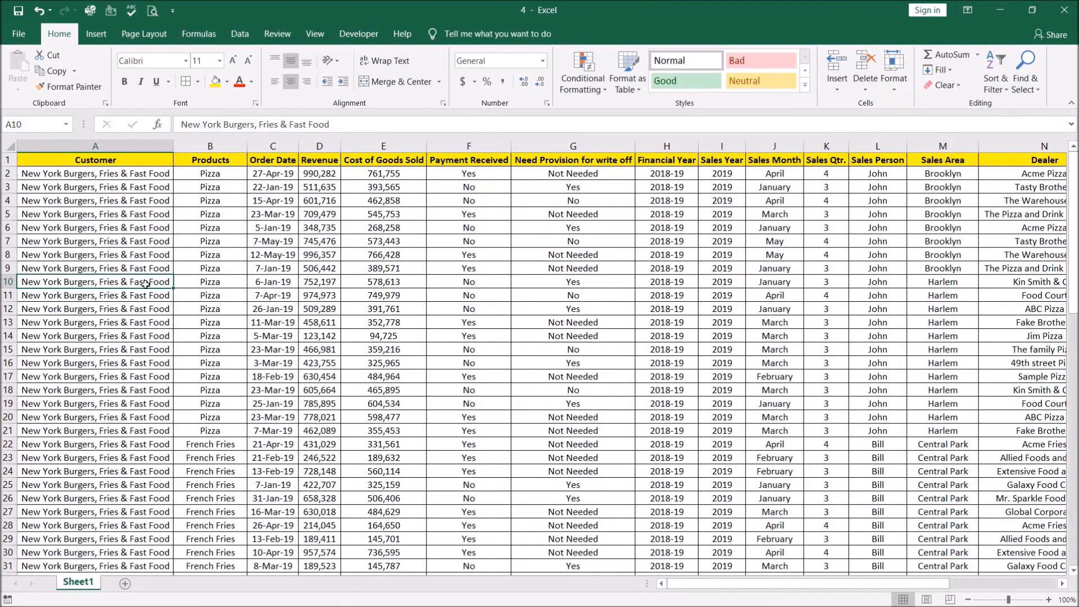
# From F10, jump to the last data row of the Payment Received column and back up to its header.
pyautogui.moveTo(731, 585); pyautogui.dragTo(786, 590)
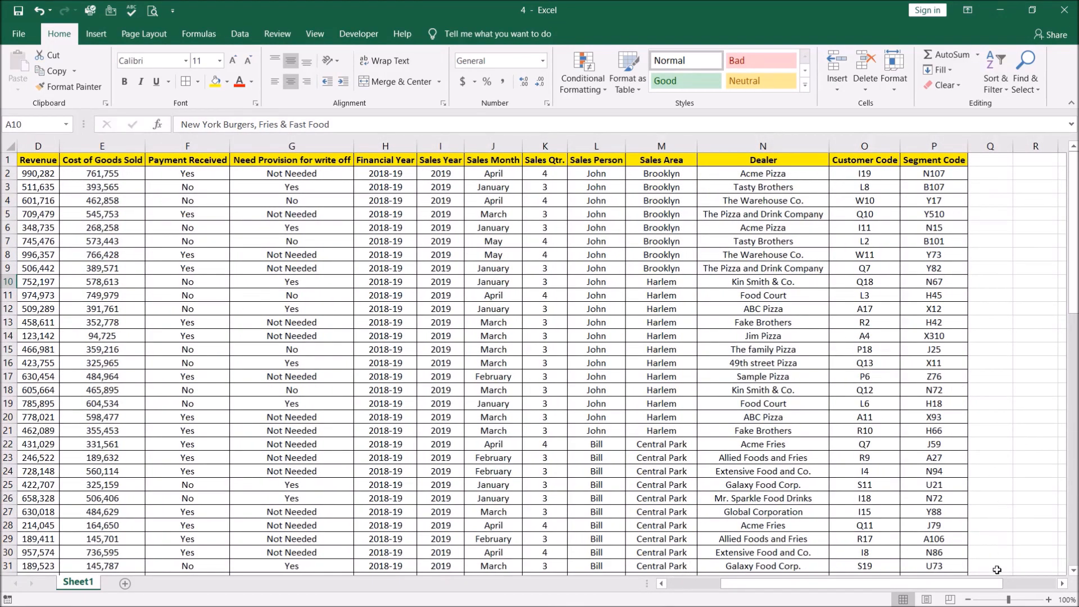
pyautogui.moveTo(993, 584); pyautogui.dragTo(596, 490)
pyautogui.click(469, 281)
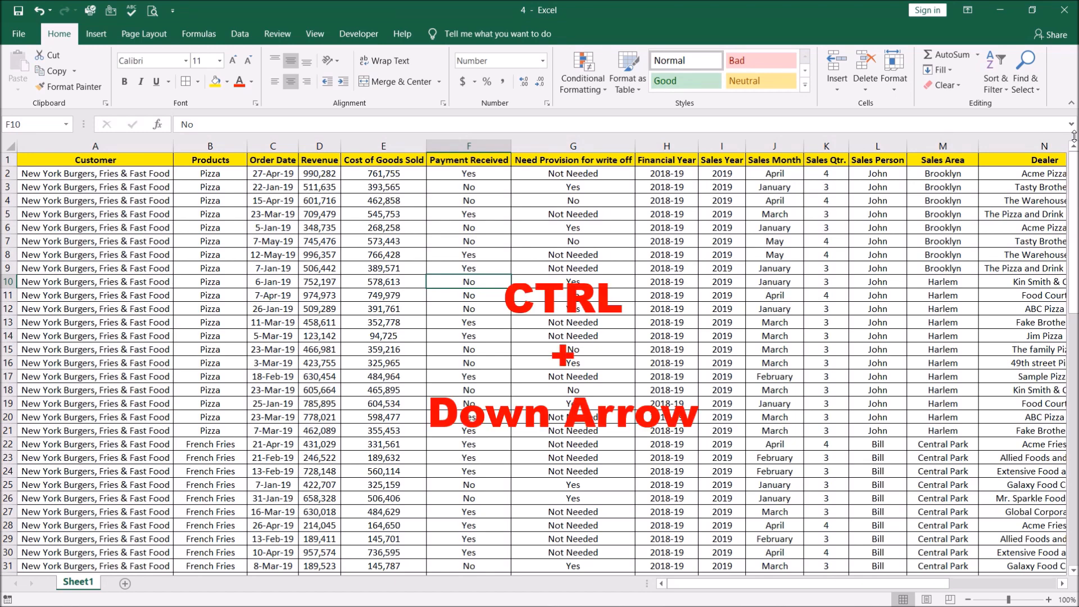
pyautogui.hotkey('ctrl', 'Down')
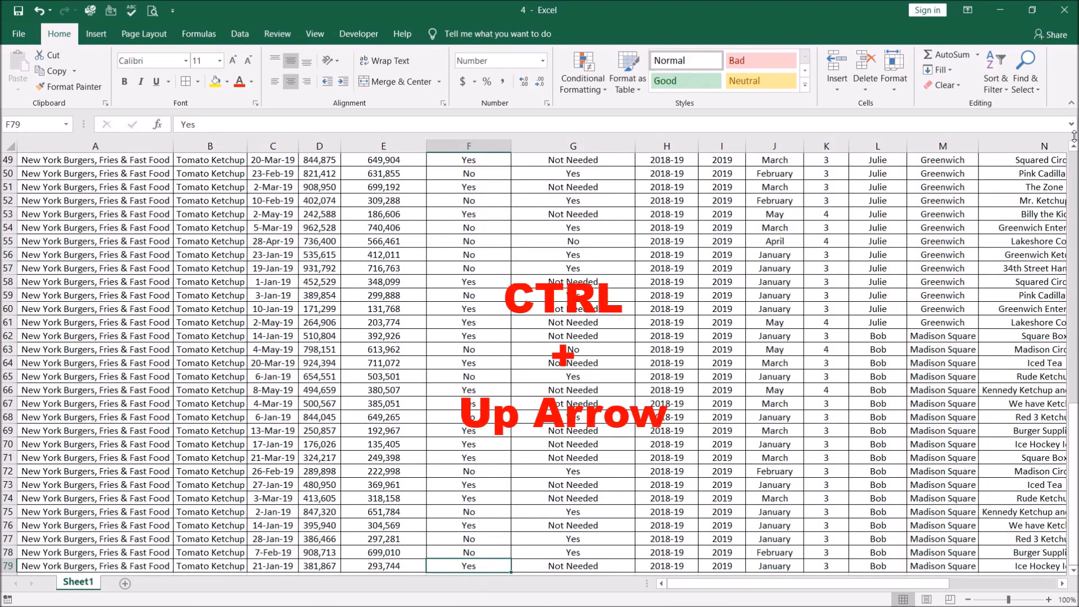
pyautogui.hotkey('ctrl', 'Up')
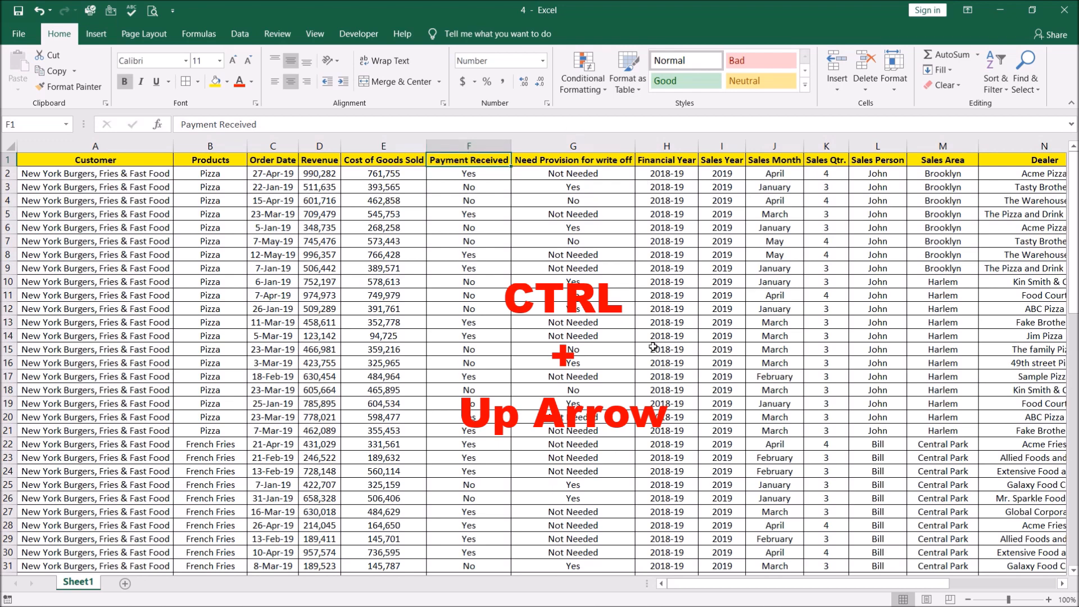
# From H13, jump straight to the last filled column of row 13 and back to its first column.
pyautogui.click(655, 328)
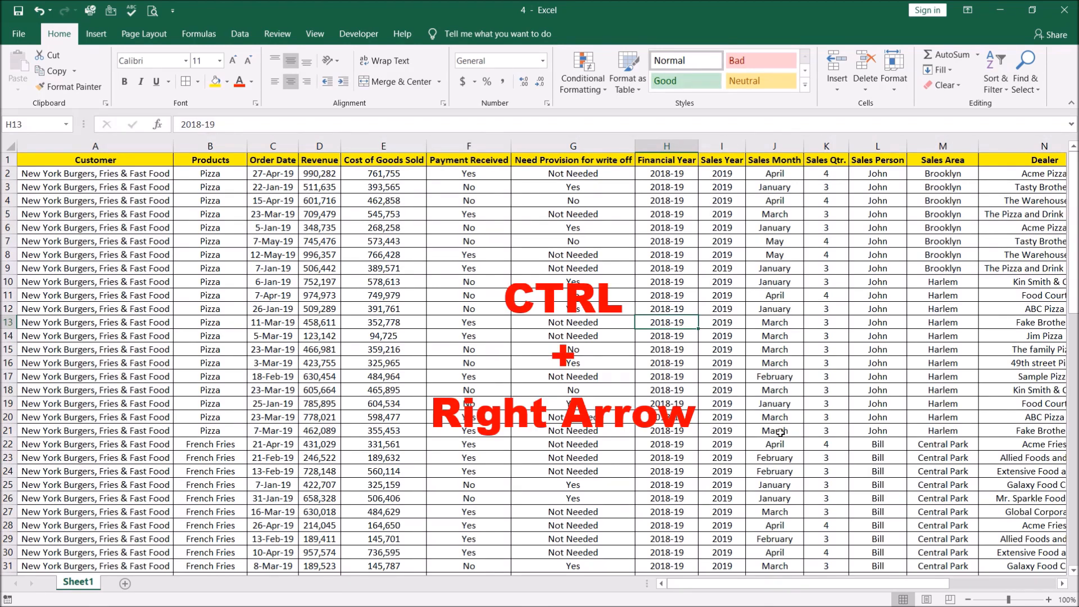
pyautogui.hotkey('ctrl', 'Right')
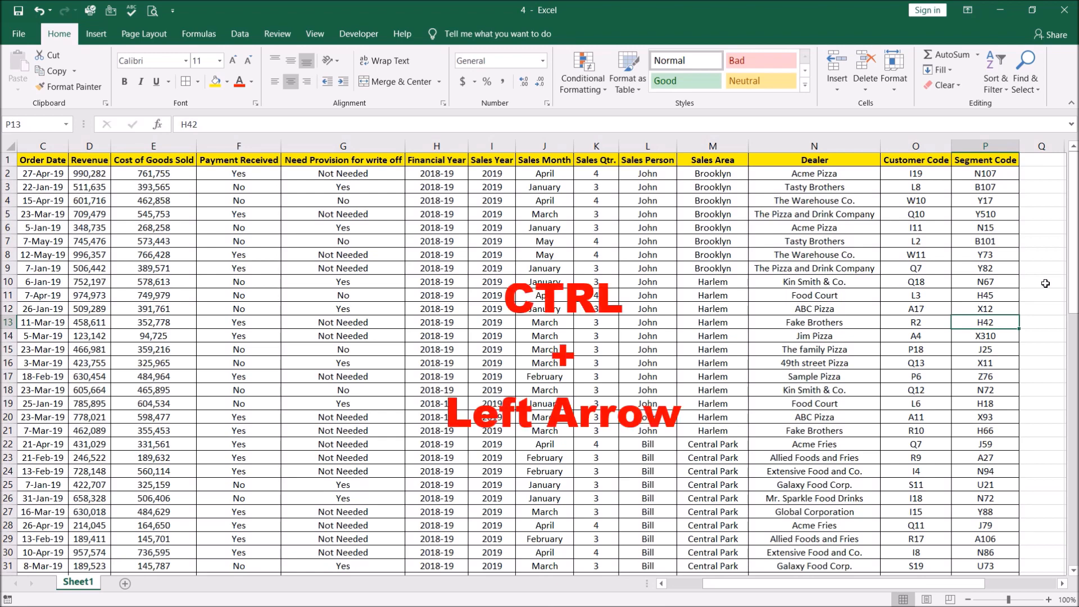
pyautogui.hotkey('ctrl', 'Left')
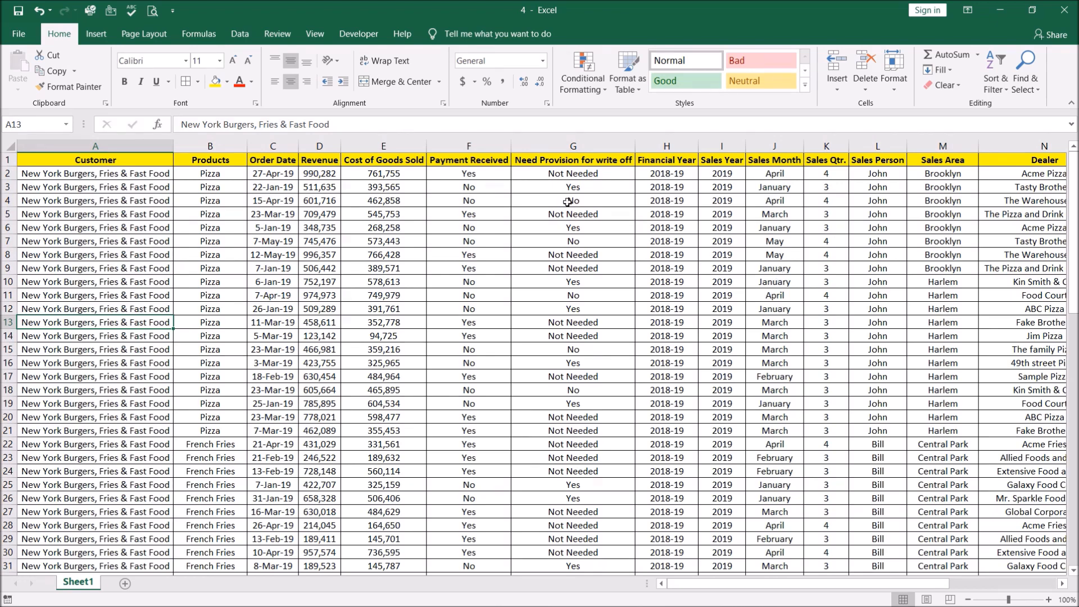
# Select the Payment Received cells from F12 down to the last data row and review the selected range.
pyautogui.click(466, 310)
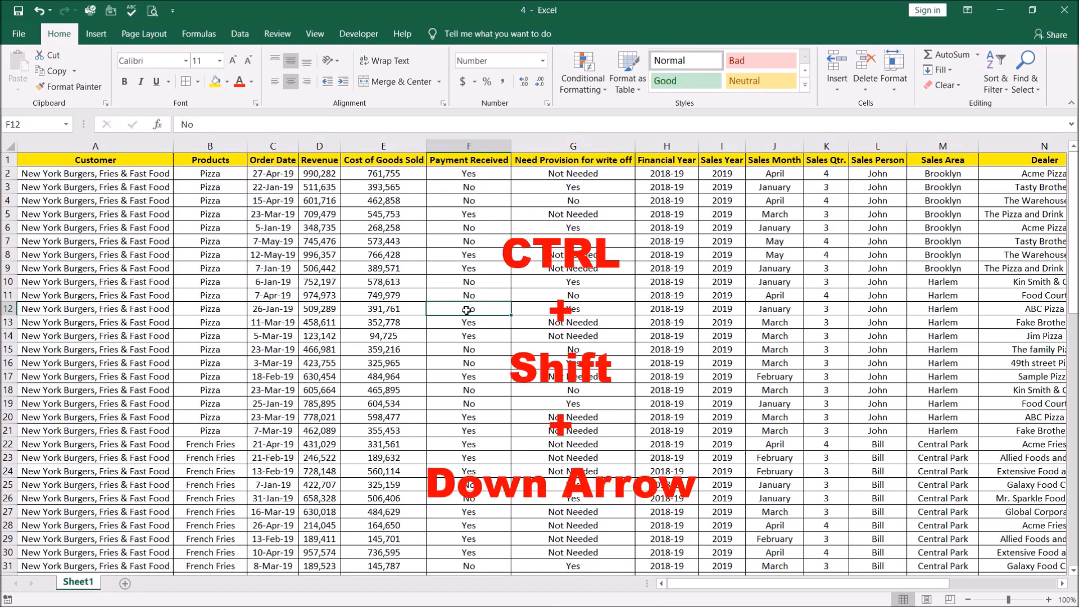
pyautogui.hotkey('ctrl', 'shift', 'Down')
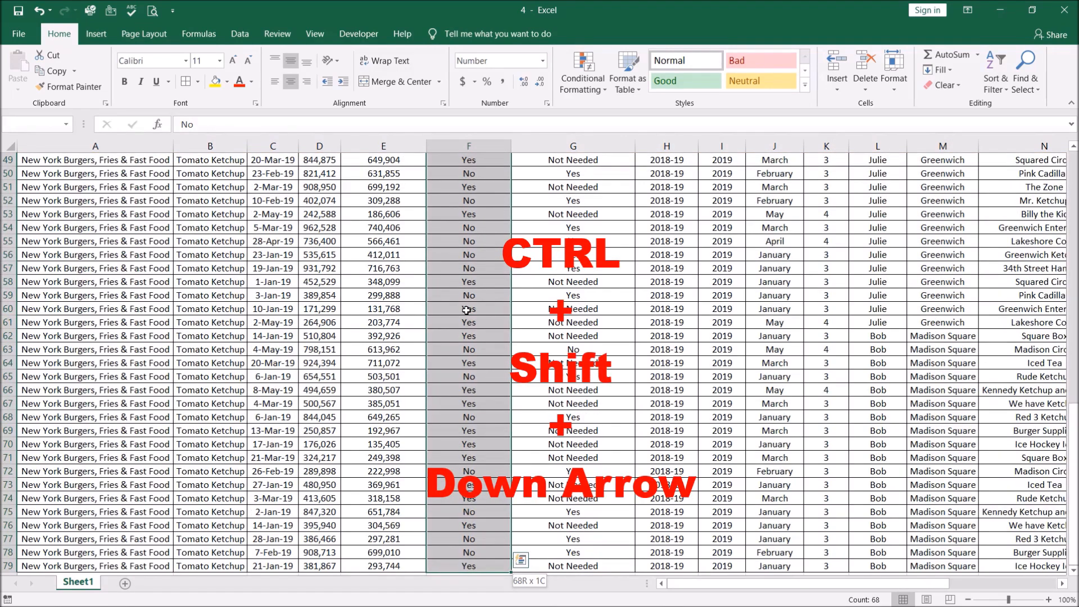
pyautogui.scroll(15, 466, 310)
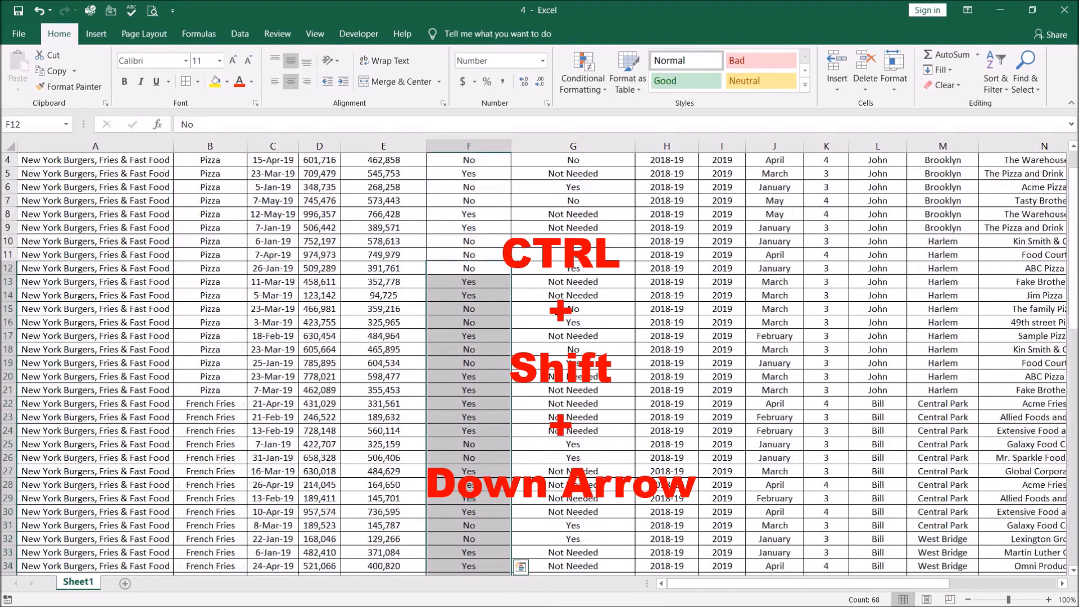
pyautogui.scroll(1, 558, 334)
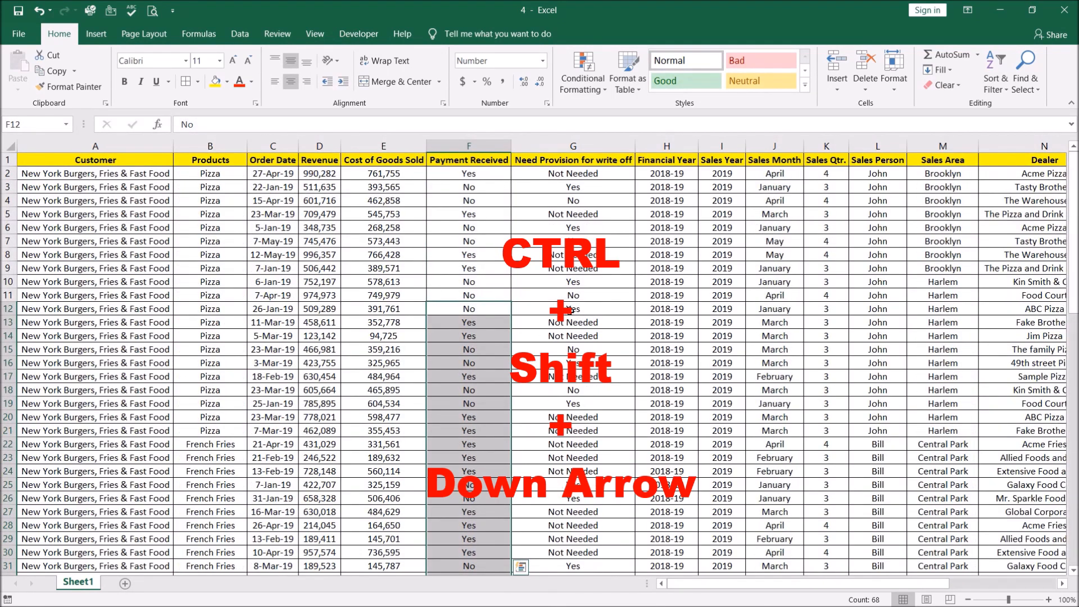
# Select the cells of row 12 from G12 through the last filled column.
pyautogui.click(569, 309)
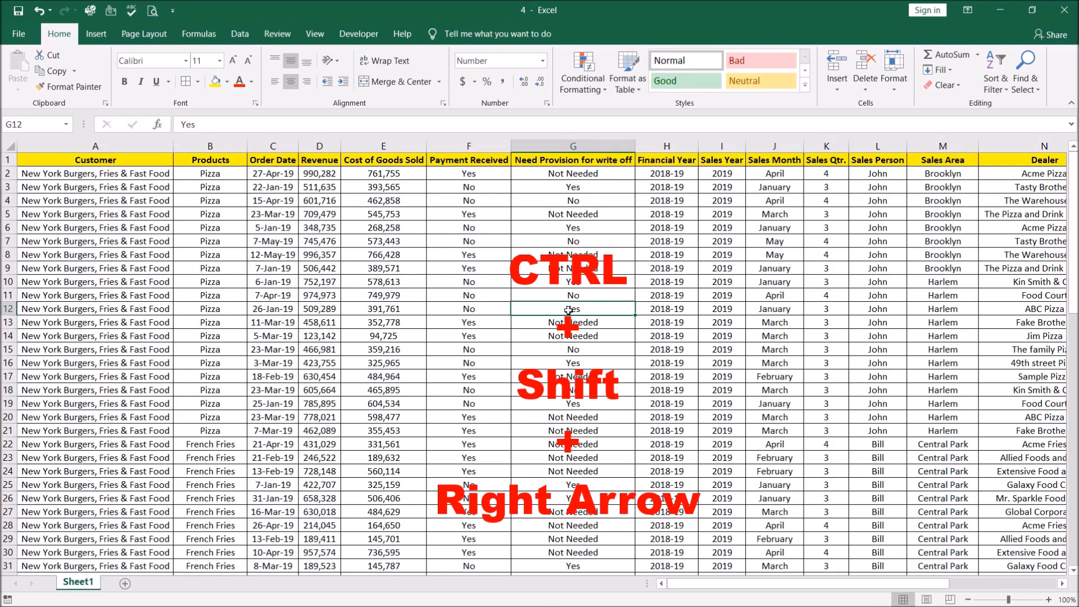
pyautogui.hotkey('ctrl', 'shift', 'Right')
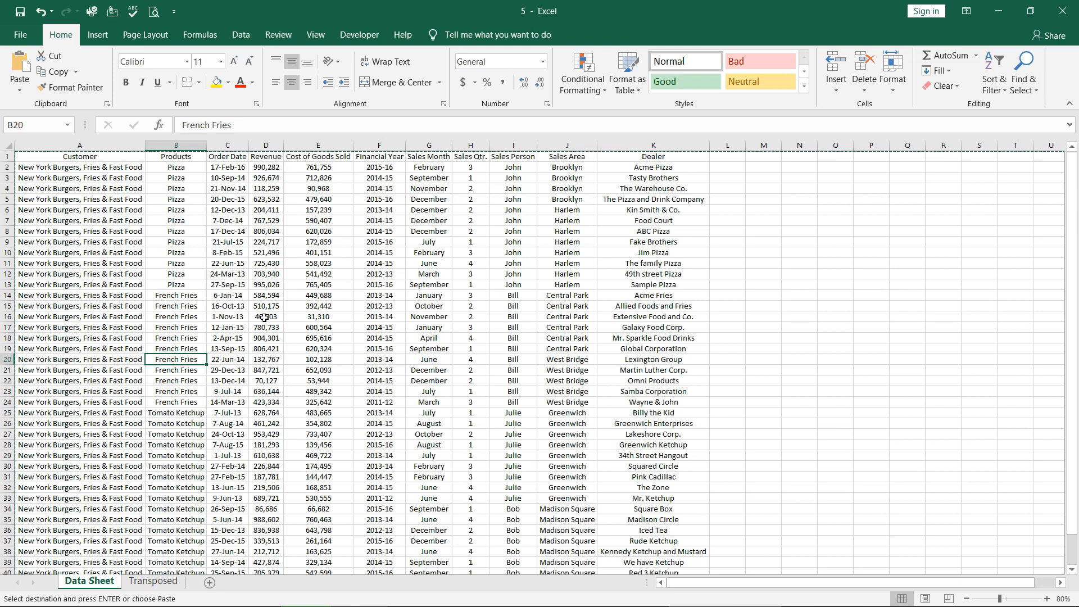
# Look through the rows of the Data Sheet table in workbook 5 and cancel the pending copy.
pyautogui.scroll(-7, 293, 272)
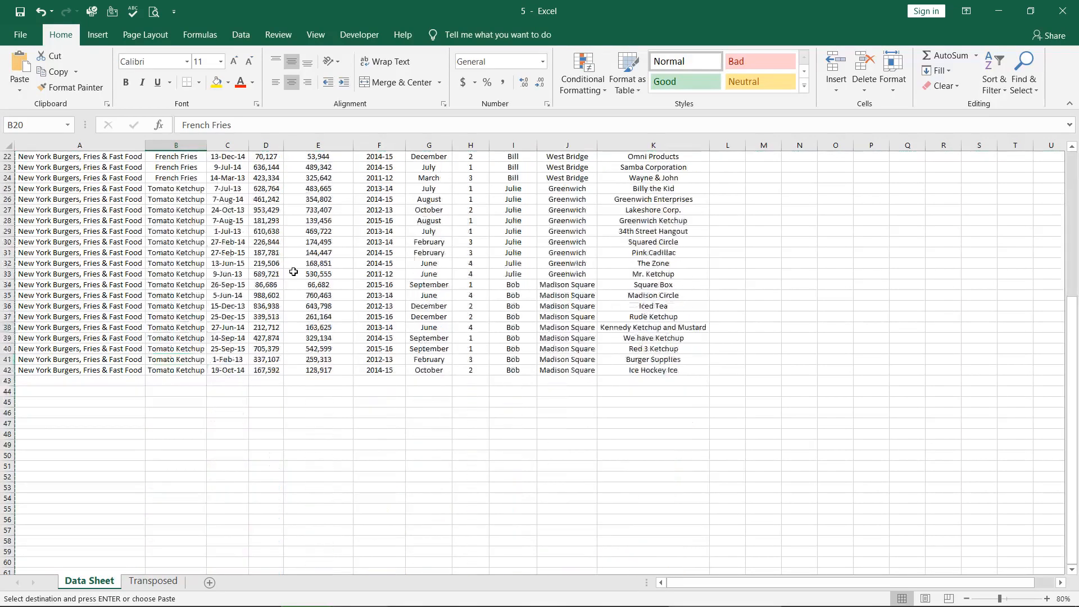
pyautogui.scroll(7, 293, 272)
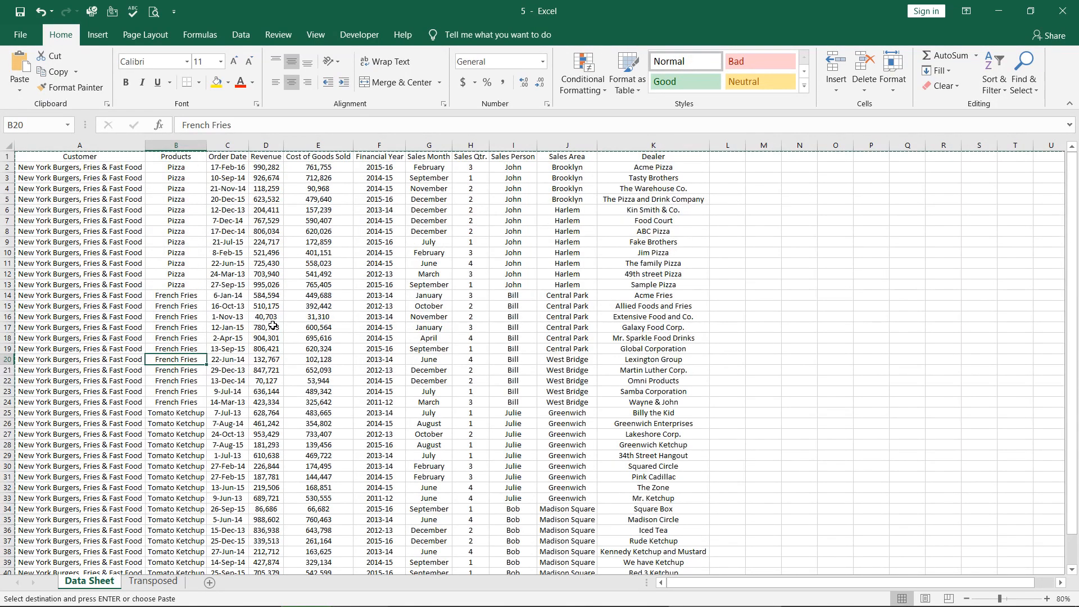
pyautogui.click(259, 293)
pyautogui.press('Escape')
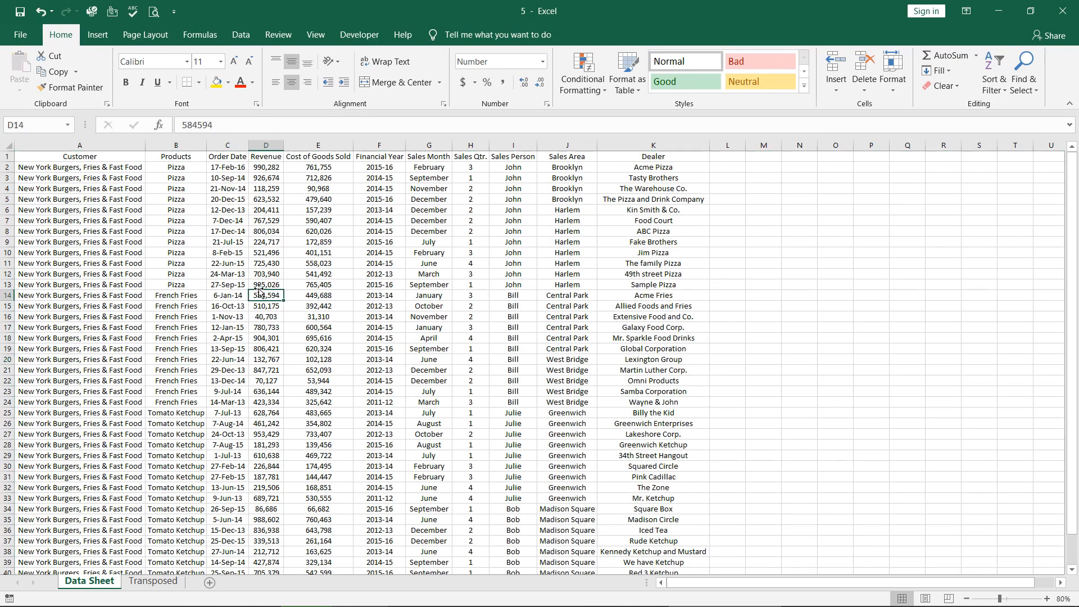
# Highlight the table's header row, columns A through K, and the Customer column to examine the current row and column layout.
pyautogui.click(2, 156)
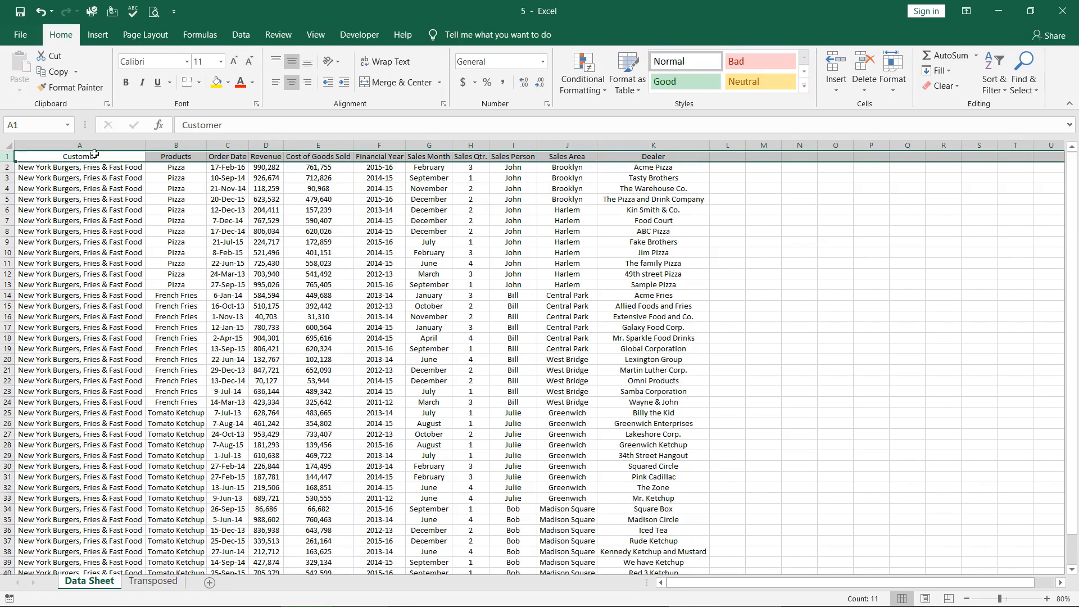
pyautogui.moveTo(96, 144); pyautogui.dragTo(620, 143)
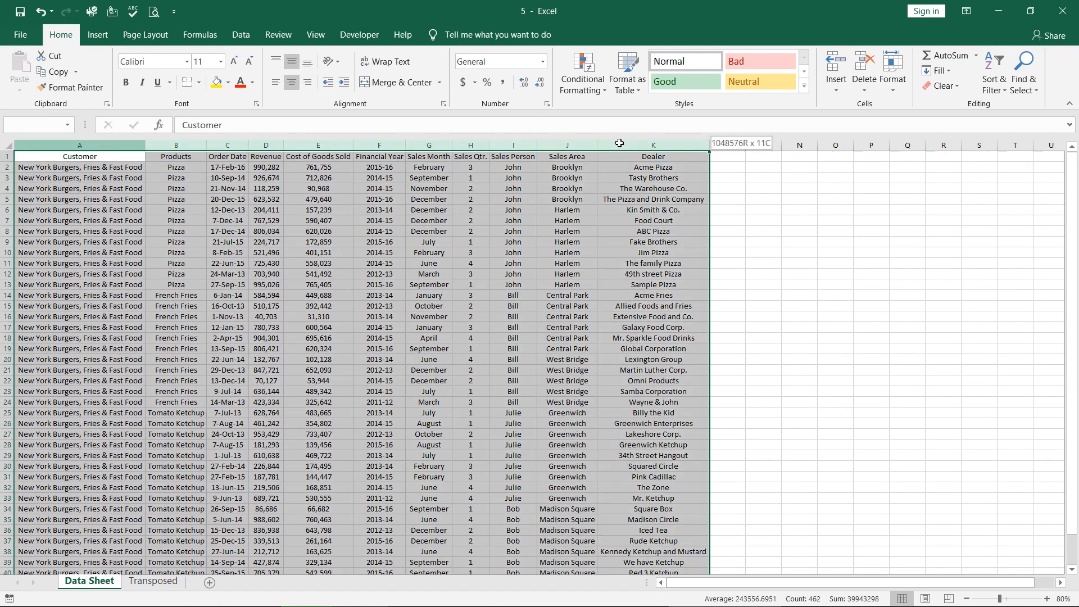
pyautogui.click(329, 225)
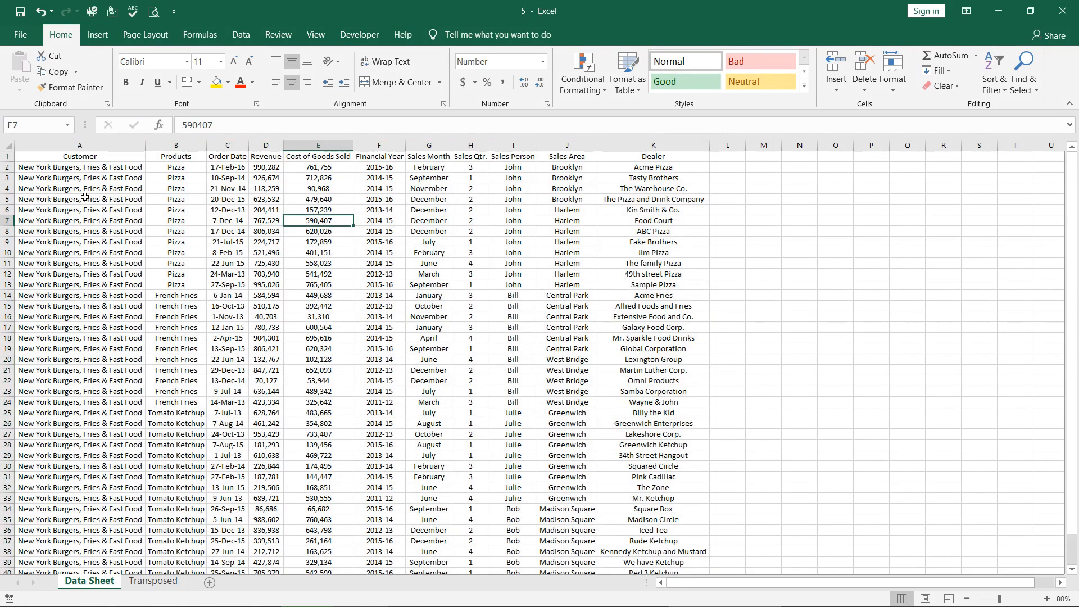
pyautogui.click(79, 156)
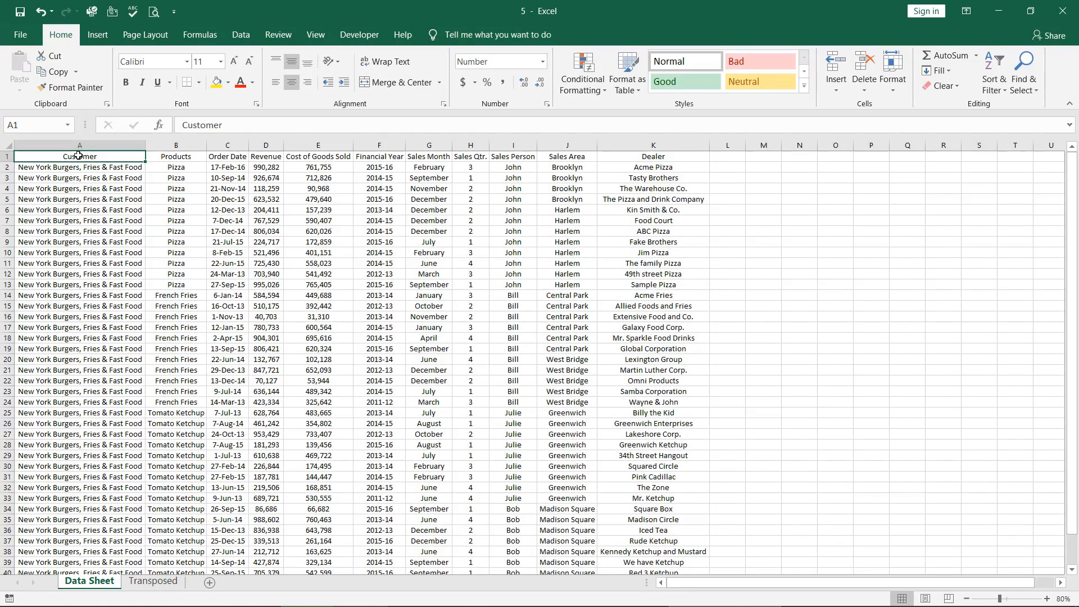
pyautogui.click(6, 153)
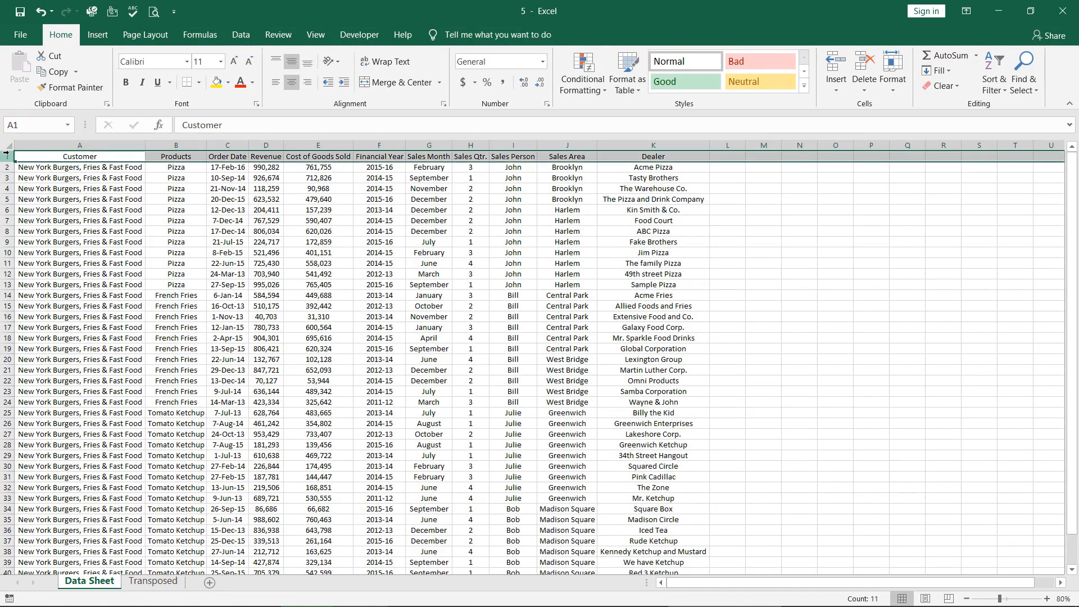
pyautogui.click(109, 167)
pyautogui.click(109, 141)
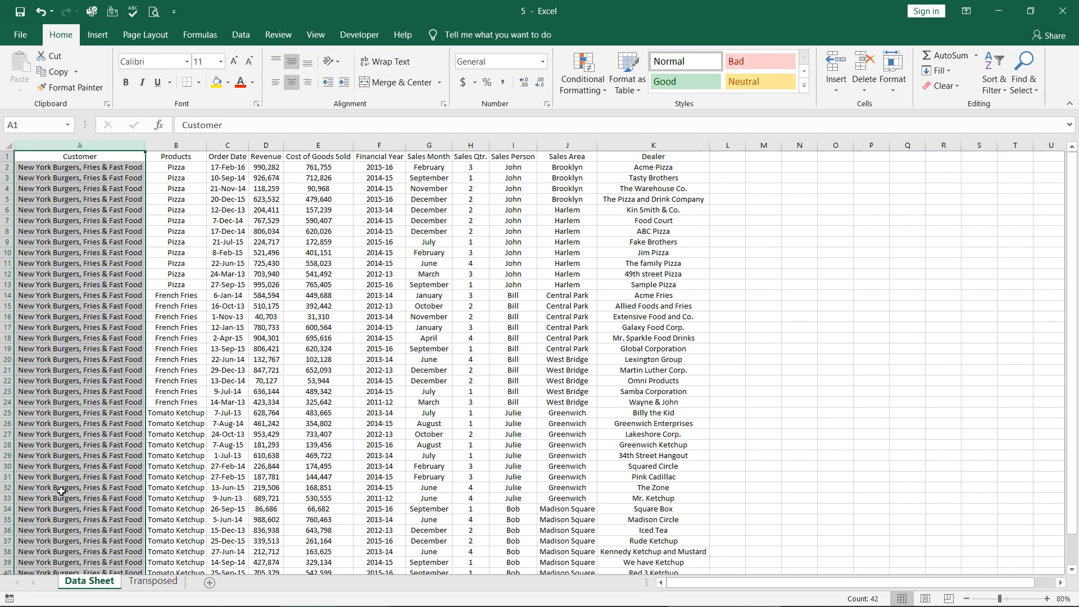
# Highlight the customer entries A2:A20 and the row cells B2:F2 to compare vertical and horizontal data direction.
pyautogui.click(218, 273)
pyautogui.moveTo(87, 164); pyautogui.dragTo(97, 357)
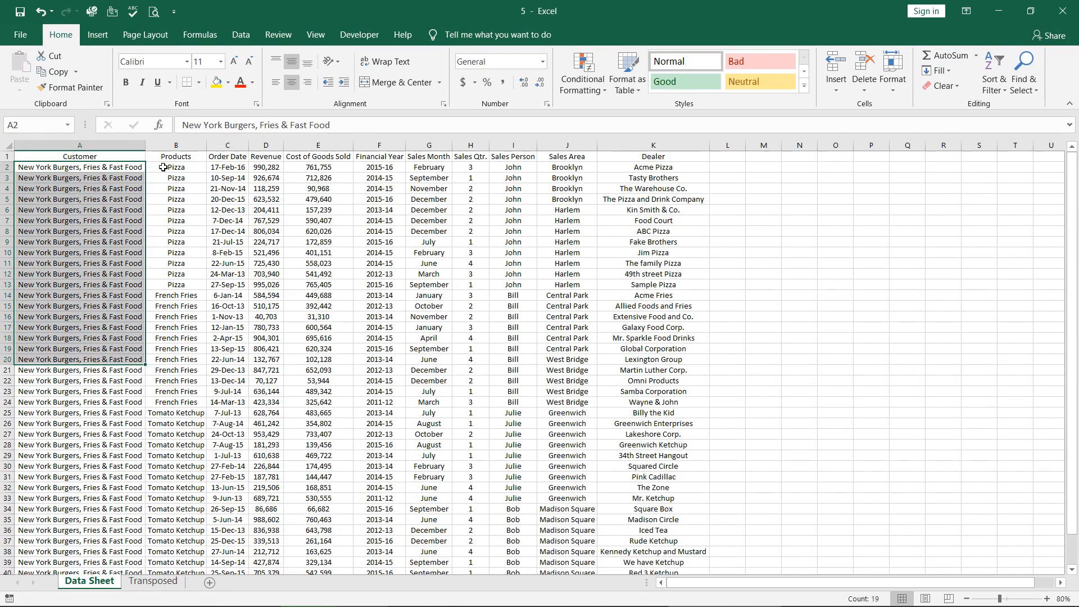
pyautogui.moveTo(164, 167); pyautogui.dragTo(388, 169)
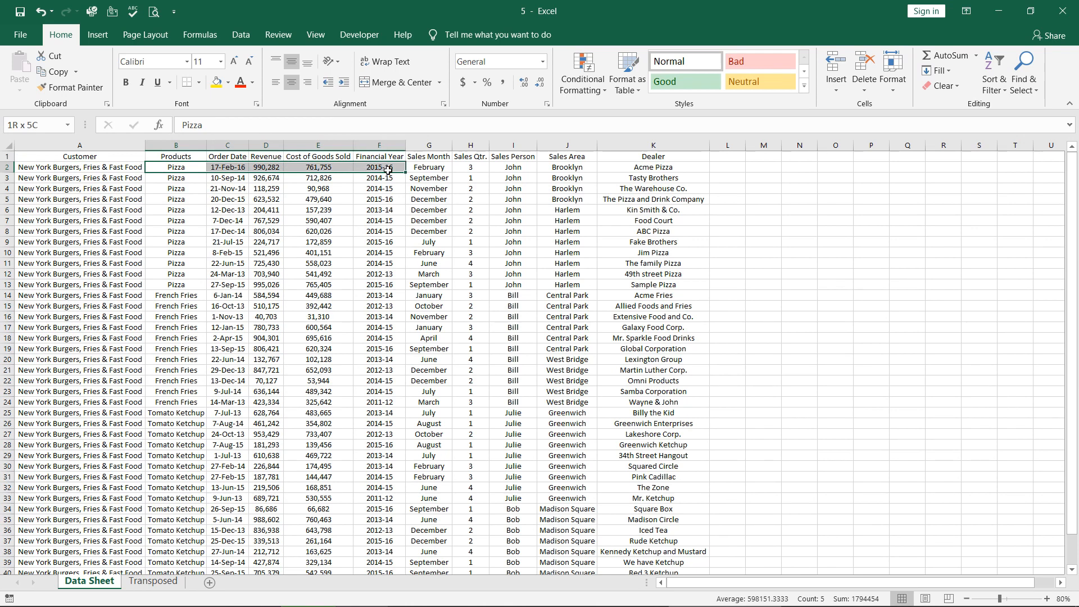
pyautogui.click(403, 295)
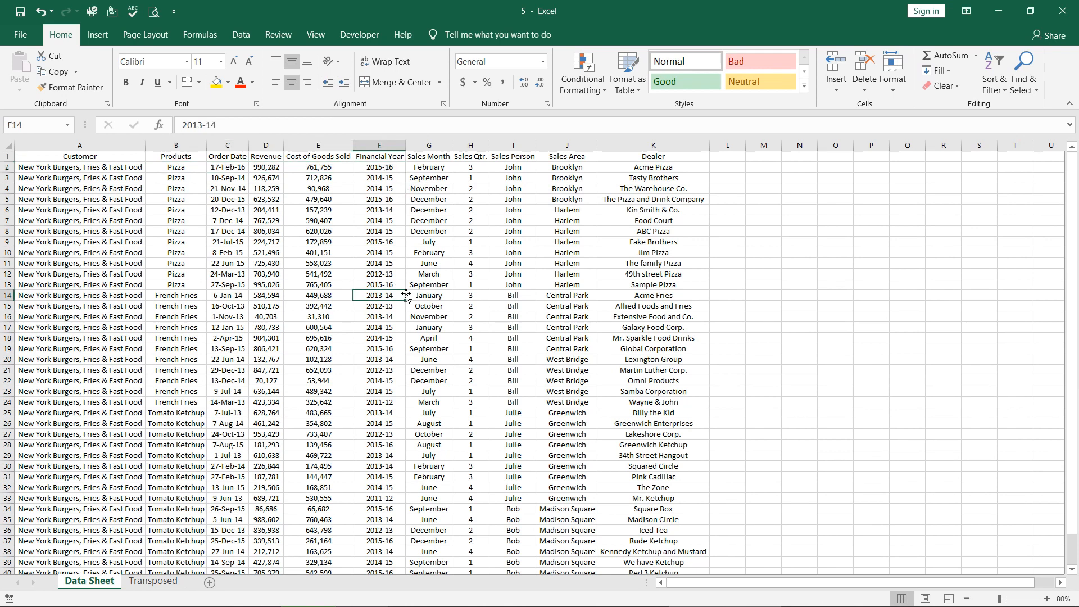
# Select the entire data table on the Data Sheet, starting at A1 and including headers, and copy it.
pyautogui.click(111, 159)
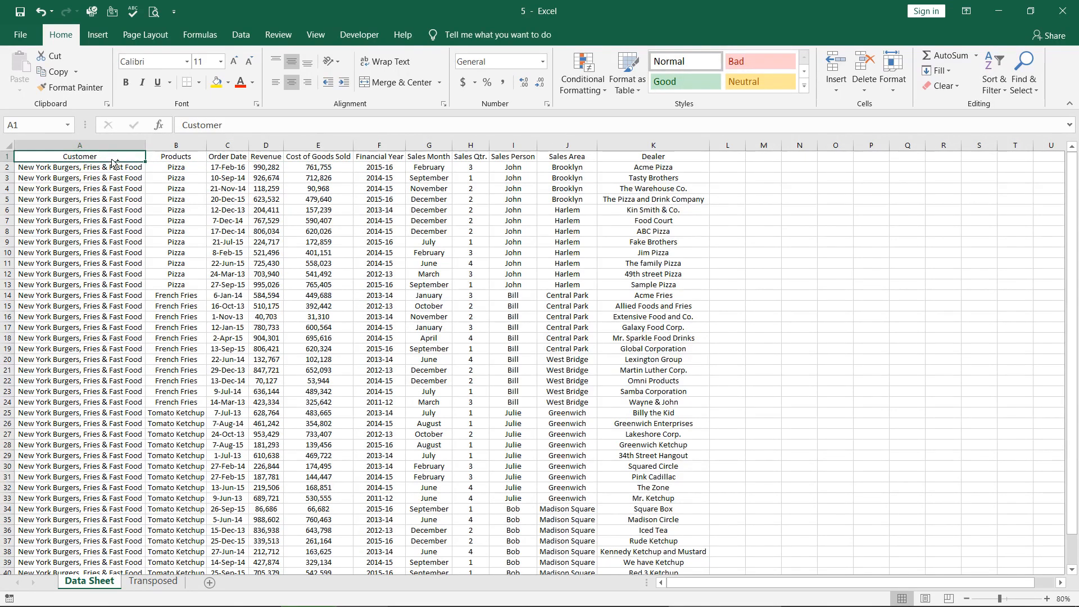
pyautogui.hotkey('ctrl', 'shift', 'Right')
pyautogui.hotkey('ctrl', 'shift', 'Down')
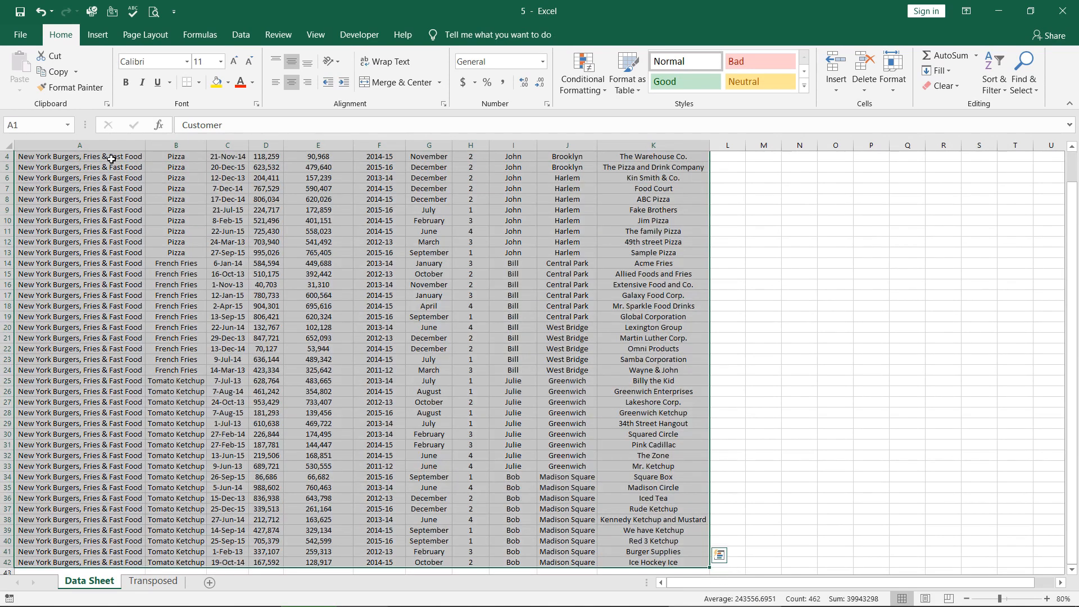
pyautogui.hotkey('ctrl', 'q')
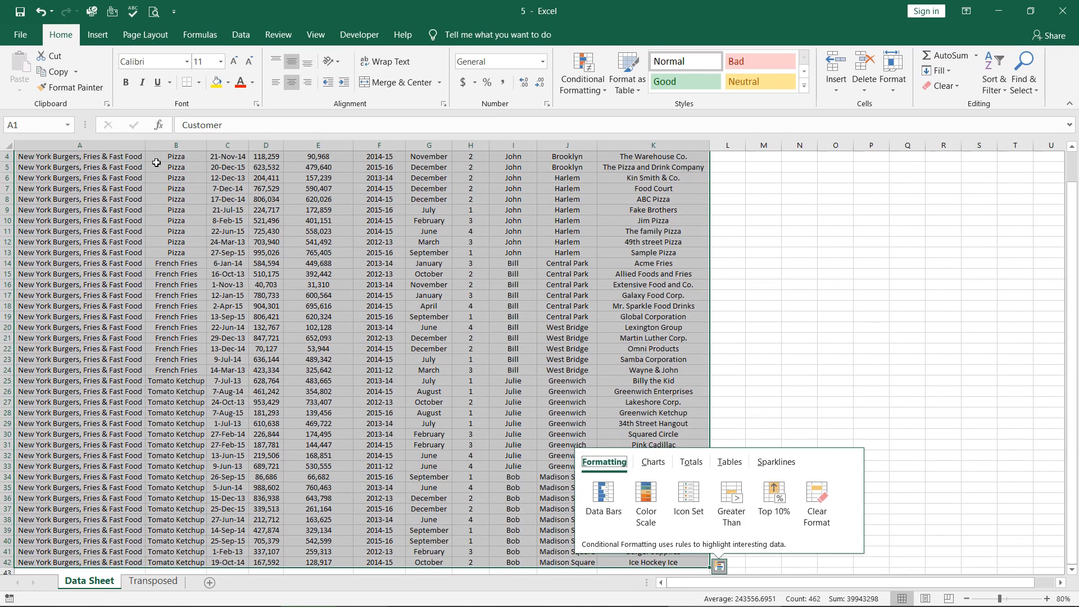
pyautogui.click(75, 71)
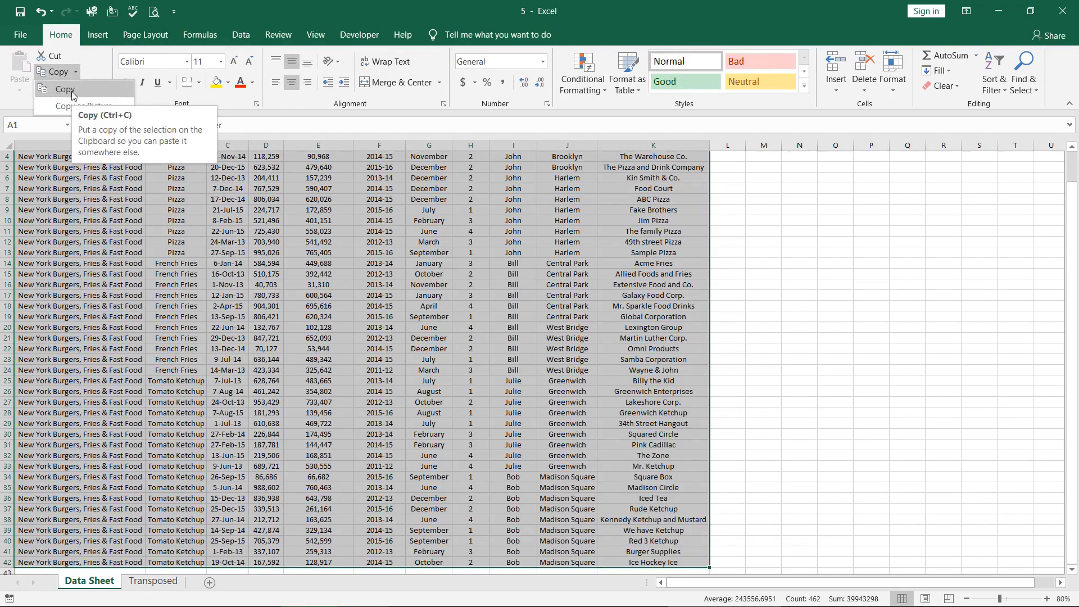
pyautogui.click(72, 95)
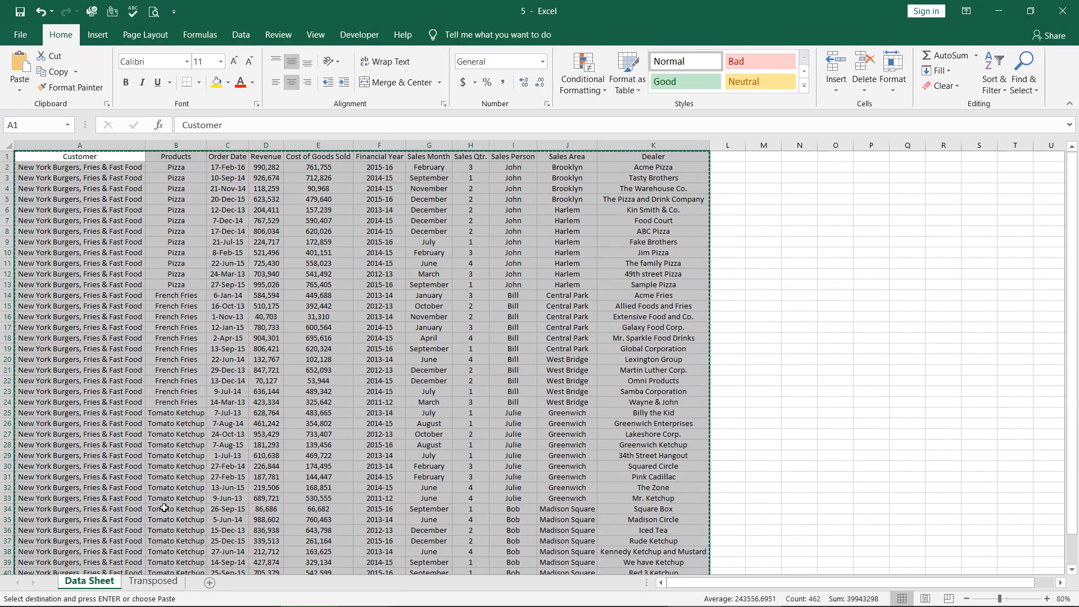
# Paste the copied table into cell A1 of the Transposed sheet using Paste Special with the Transpose option.
pyautogui.click(165, 582)
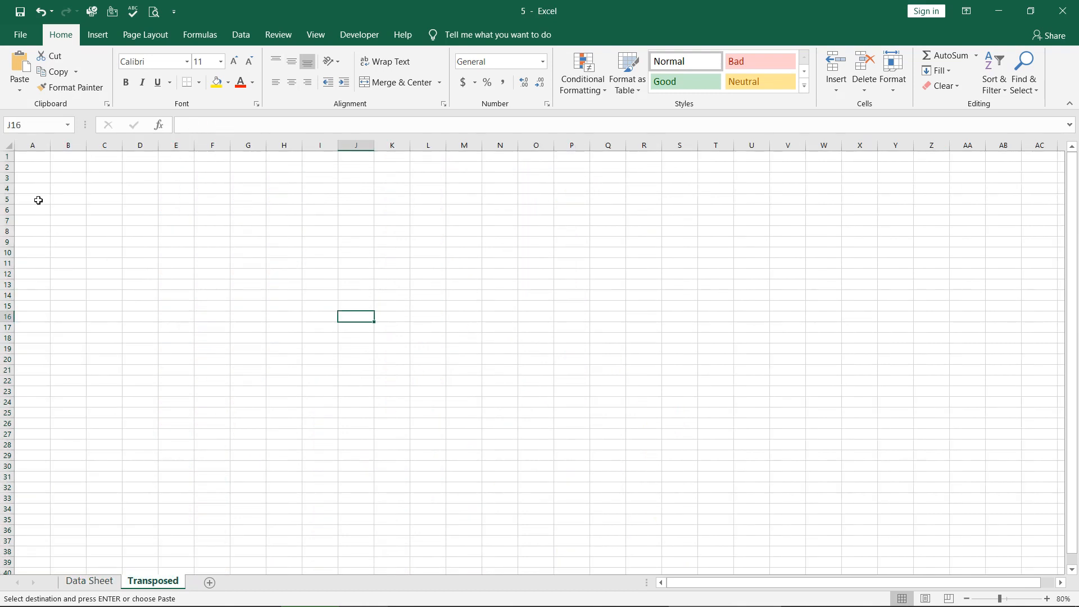
pyautogui.click(28, 157)
pyautogui.click(21, 93)
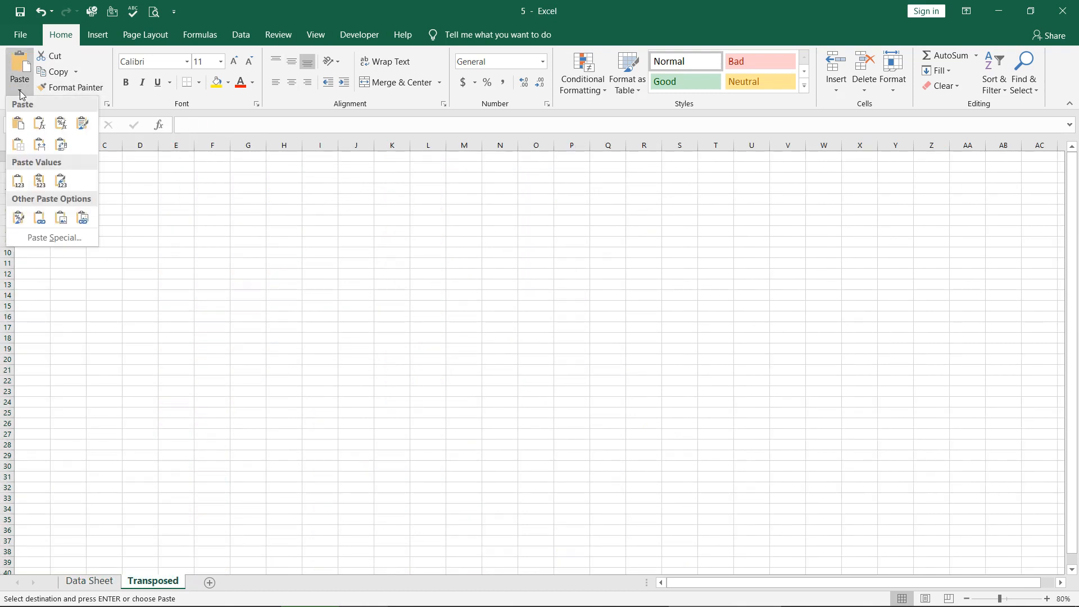
pyautogui.click(56, 239)
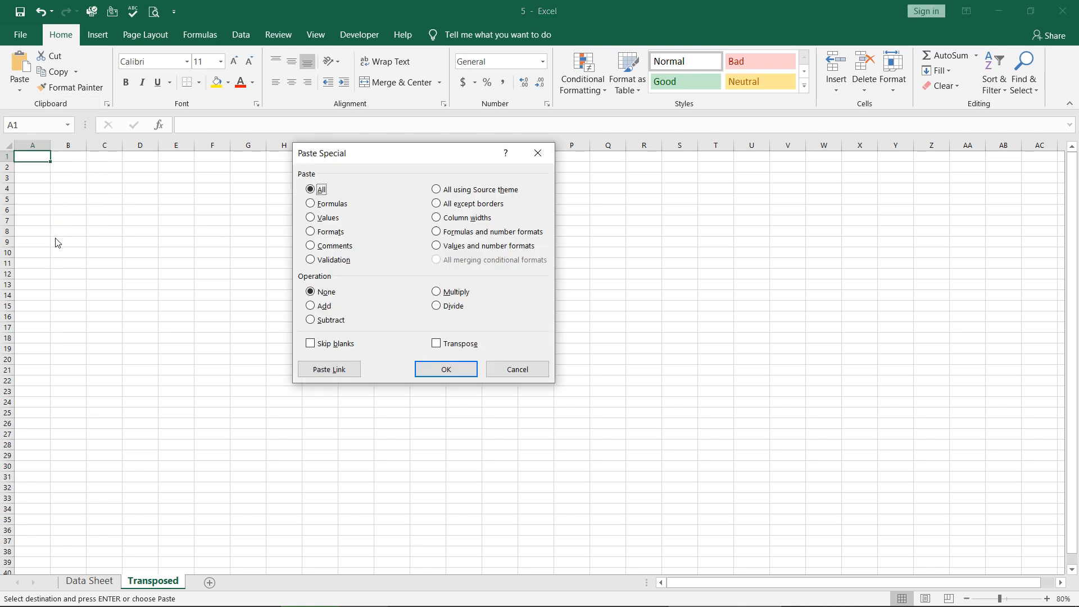
pyautogui.click(437, 344)
pyautogui.click(444, 374)
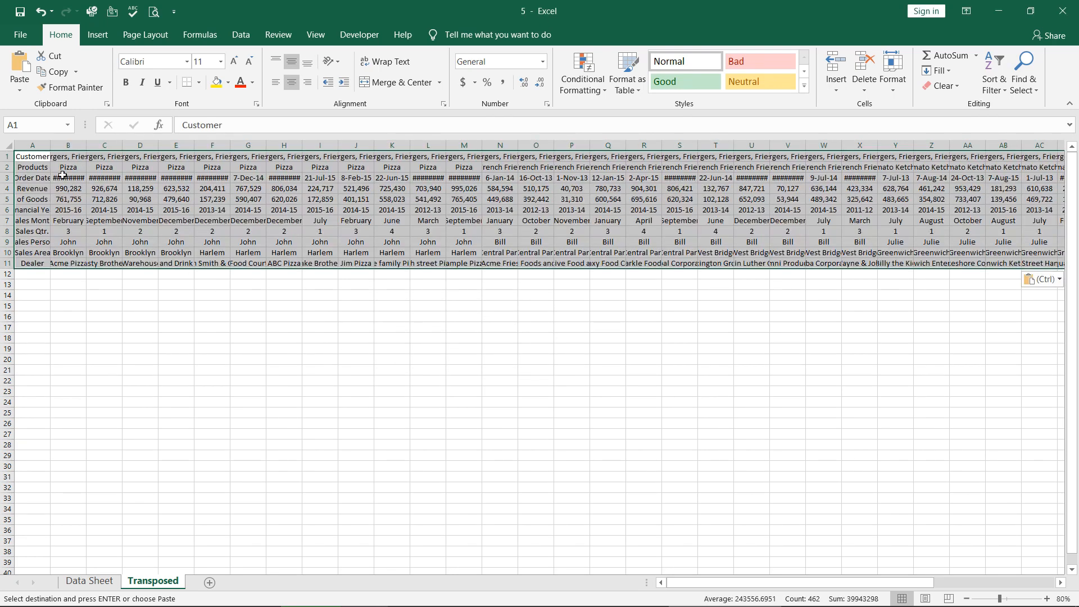
# Auto-fit the width of all columns on the Transposed sheet and return to cell A1.
pyautogui.click(3, 146)
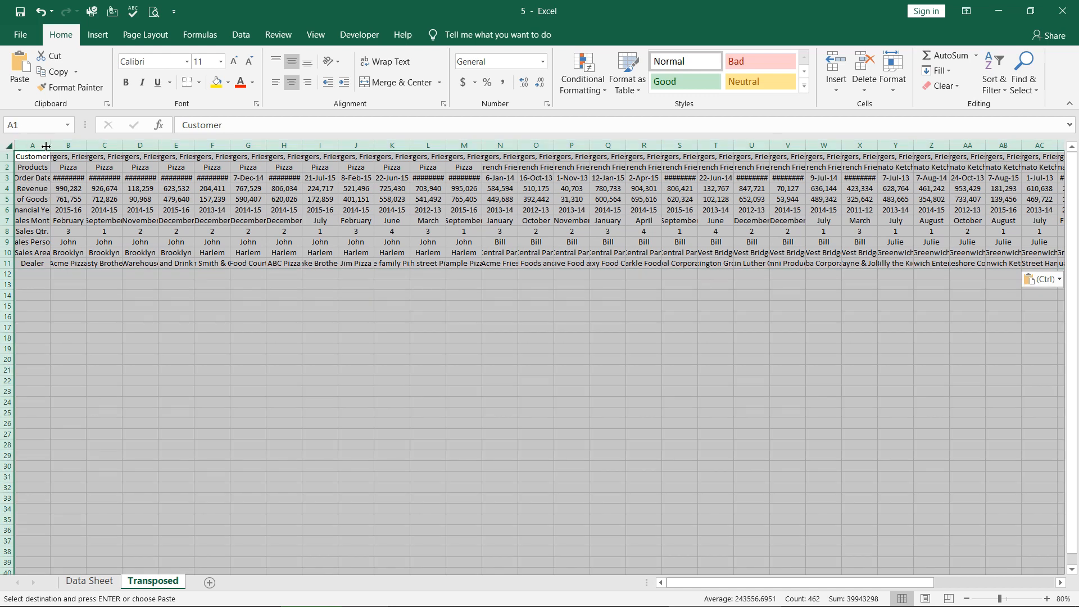
pyautogui.doubleClick(50, 145)
pyautogui.click(256, 401)
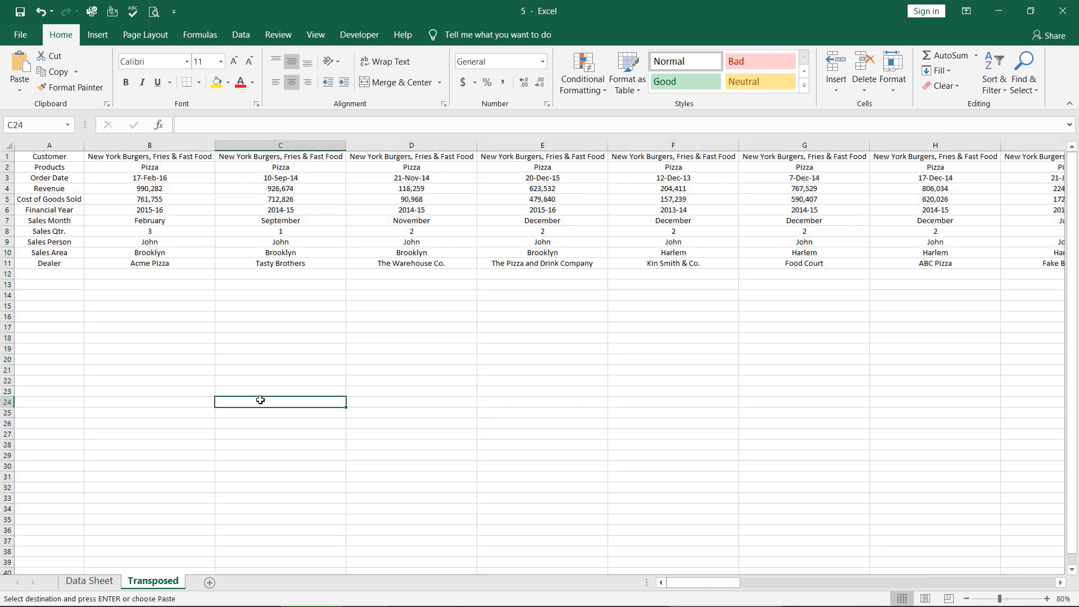
pyautogui.click(60, 160)
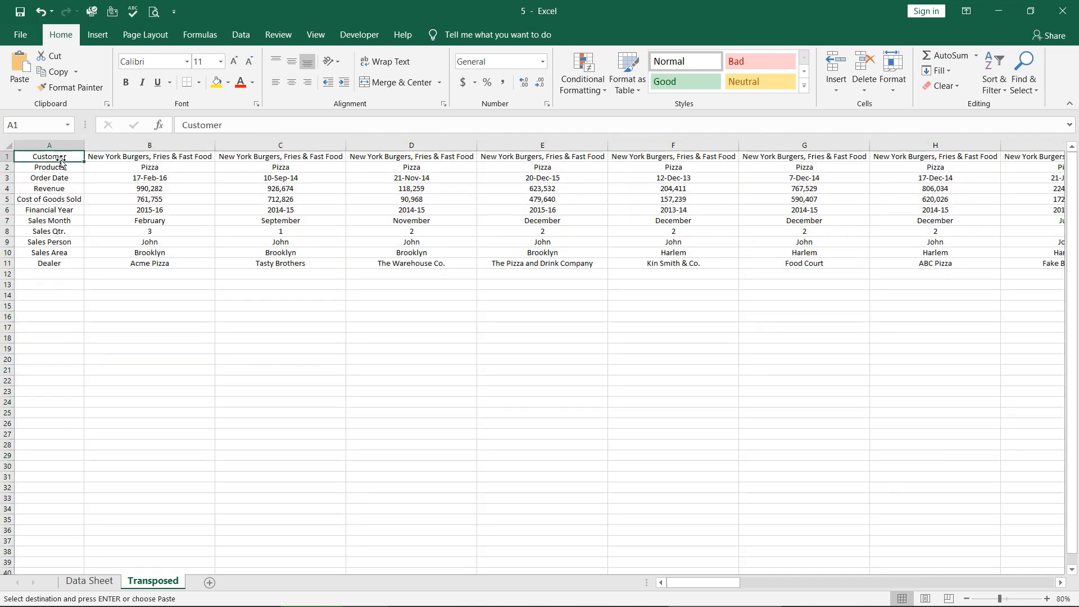
# Compare the Data Sheet's header row and Customer entries with the corresponding column A and row data on the Transposed sheet.
pyautogui.hotkey('ctrl', 'pageup')
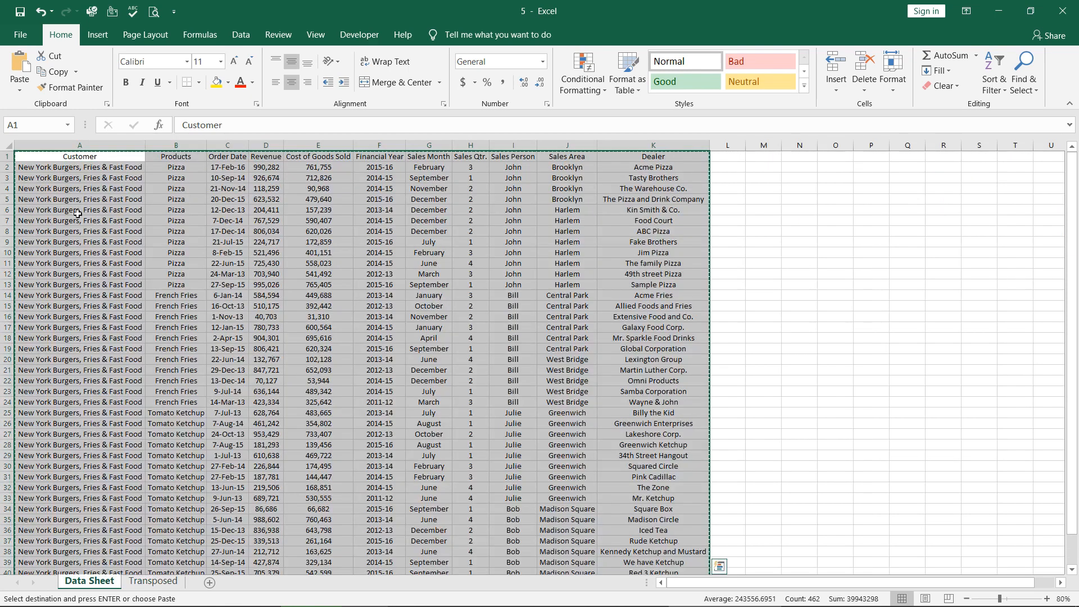
pyautogui.click(7, 157)
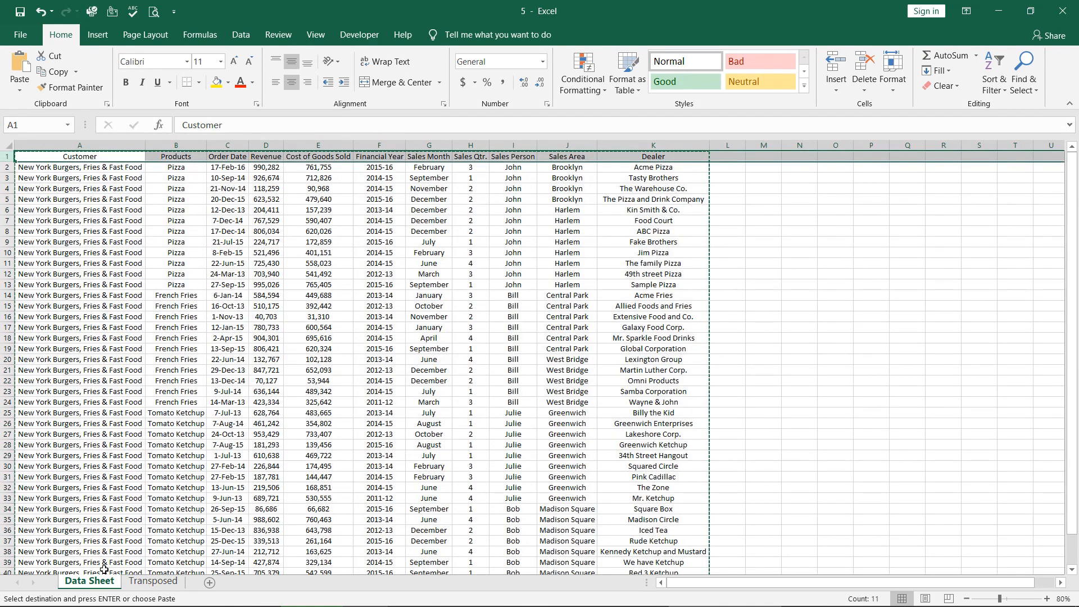
pyautogui.click(133, 582)
pyautogui.click(59, 143)
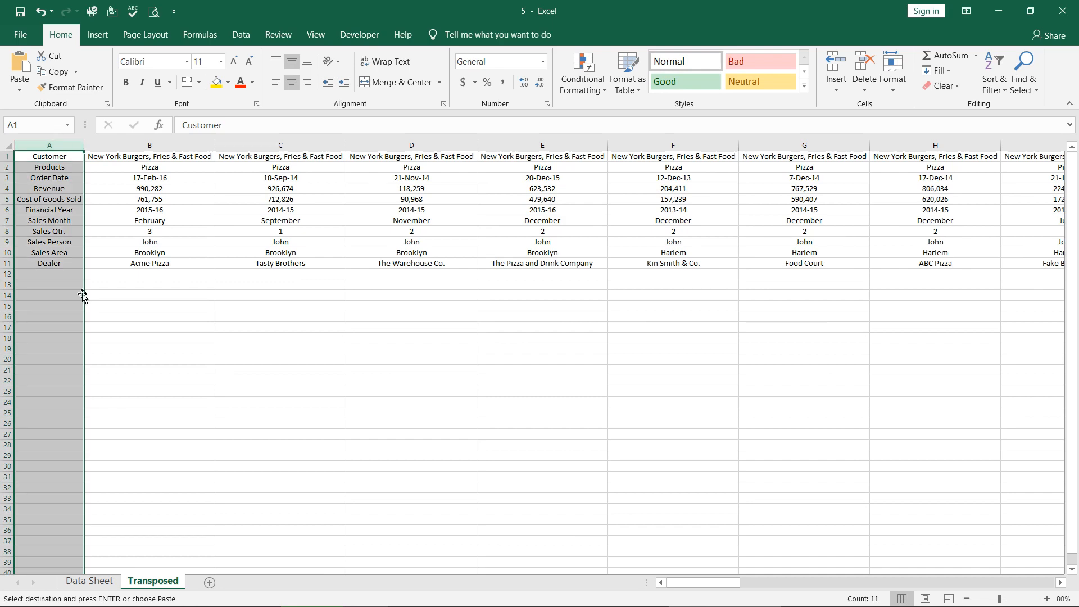
pyautogui.click(84, 584)
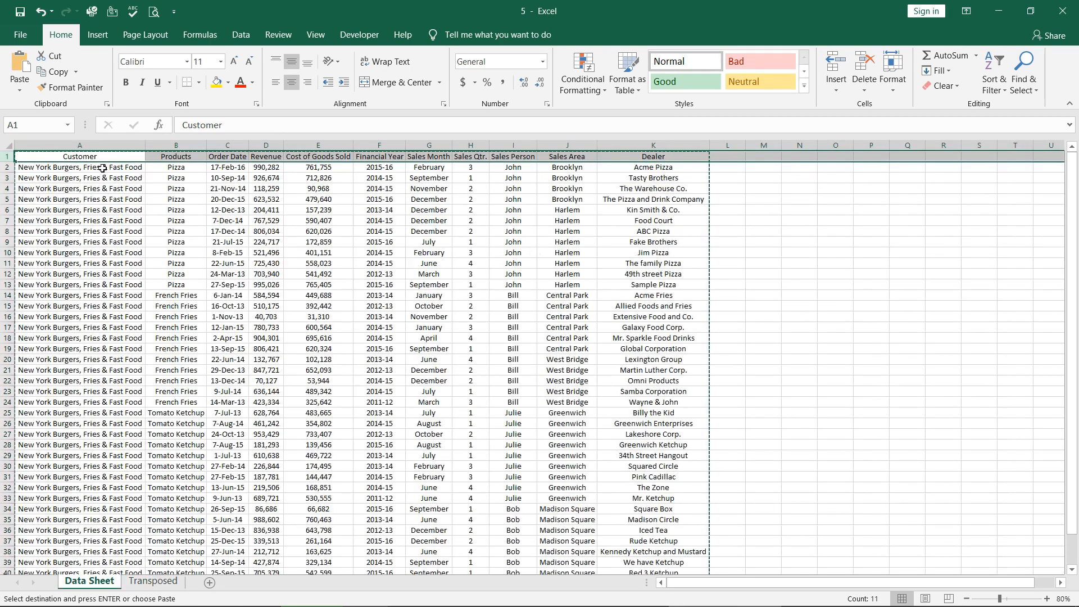
pyautogui.moveTo(100, 167); pyautogui.dragTo(92, 429)
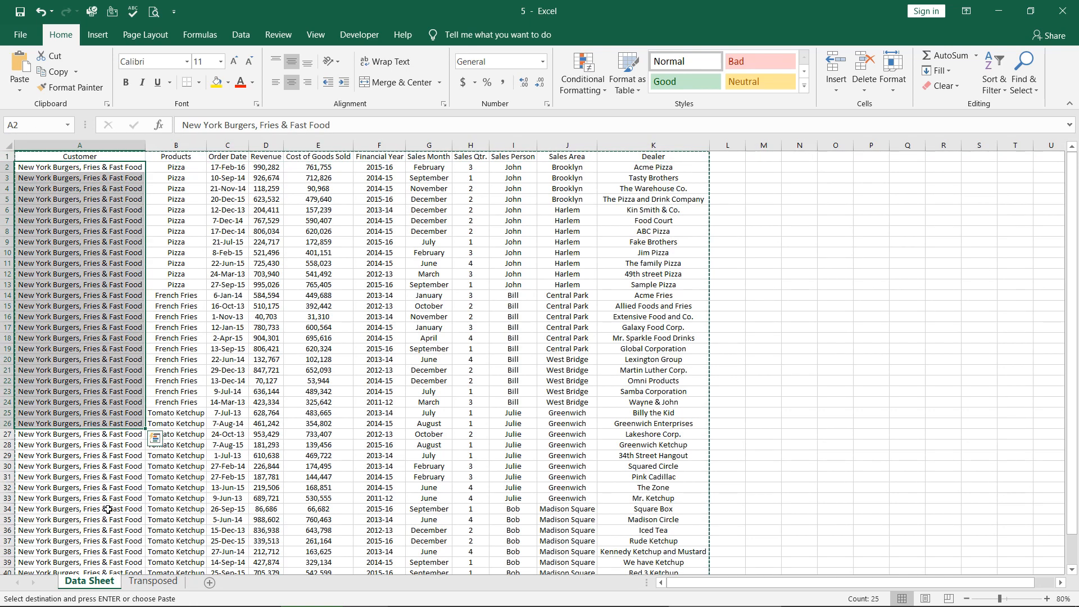
pyautogui.click(141, 584)
pyautogui.moveTo(168, 167); pyautogui.dragTo(580, 167)
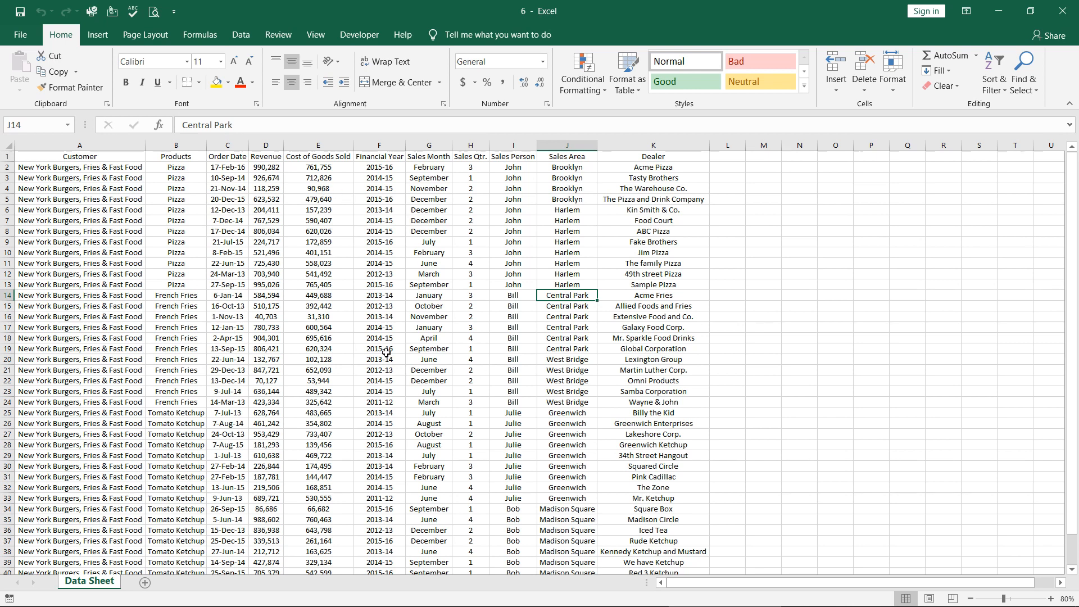
# Select G9:G17 and then G9:I17 on the Data Sheet to check the summary figures for each selection.
pyautogui.click(431, 243)
pyautogui.moveTo(432, 242); pyautogui.dragTo(432, 327)
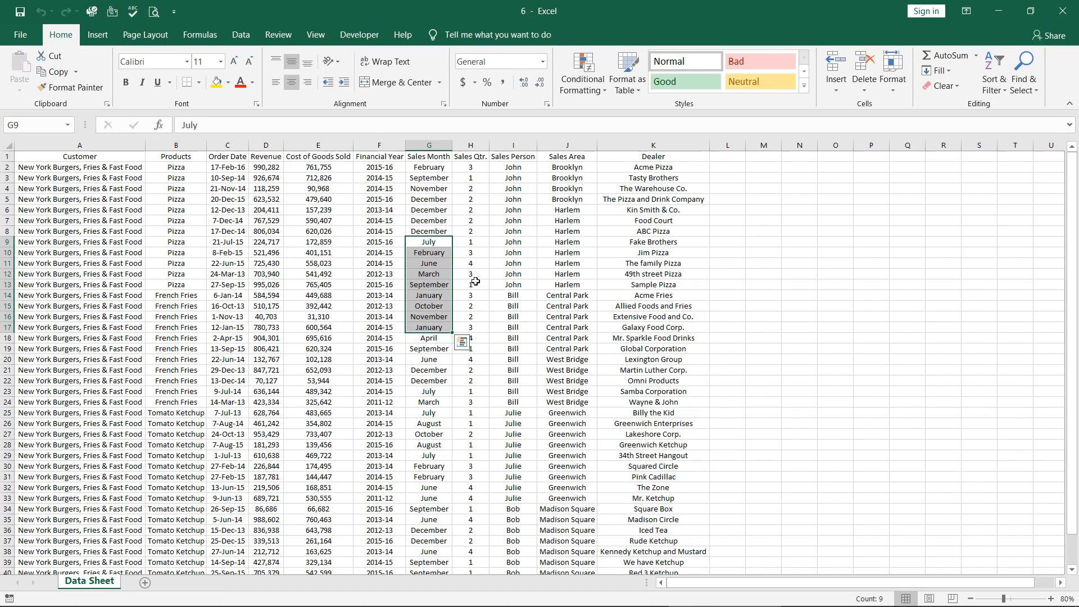
pyautogui.moveTo(433, 243); pyautogui.dragTo(513, 331)
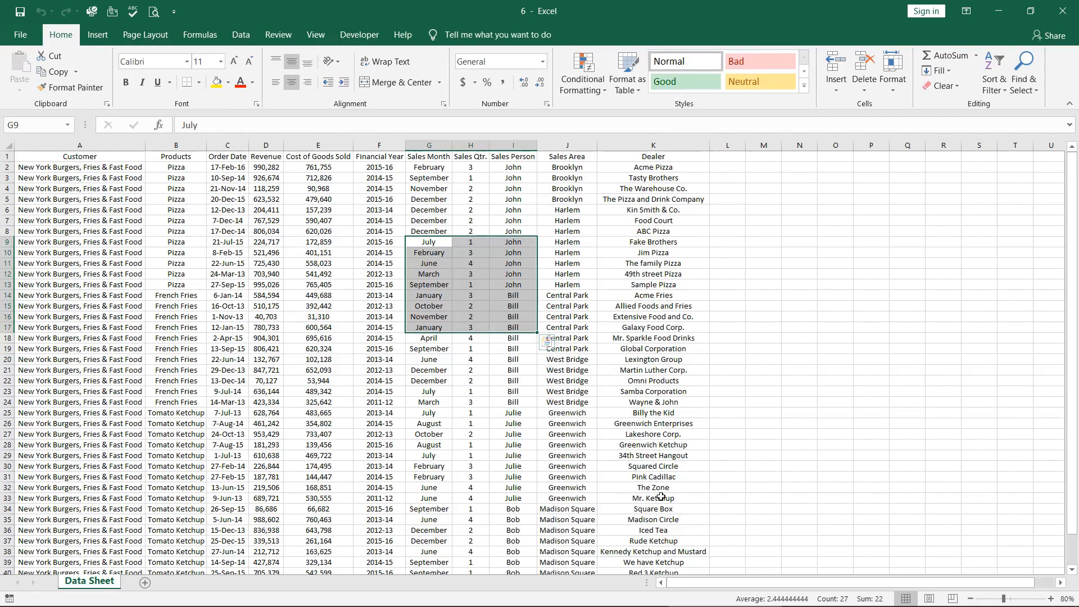
# Customize the status bar to also show Caps Lock, Num Lock, Minimum and Maximum.
pyautogui.rightClick(699, 599)
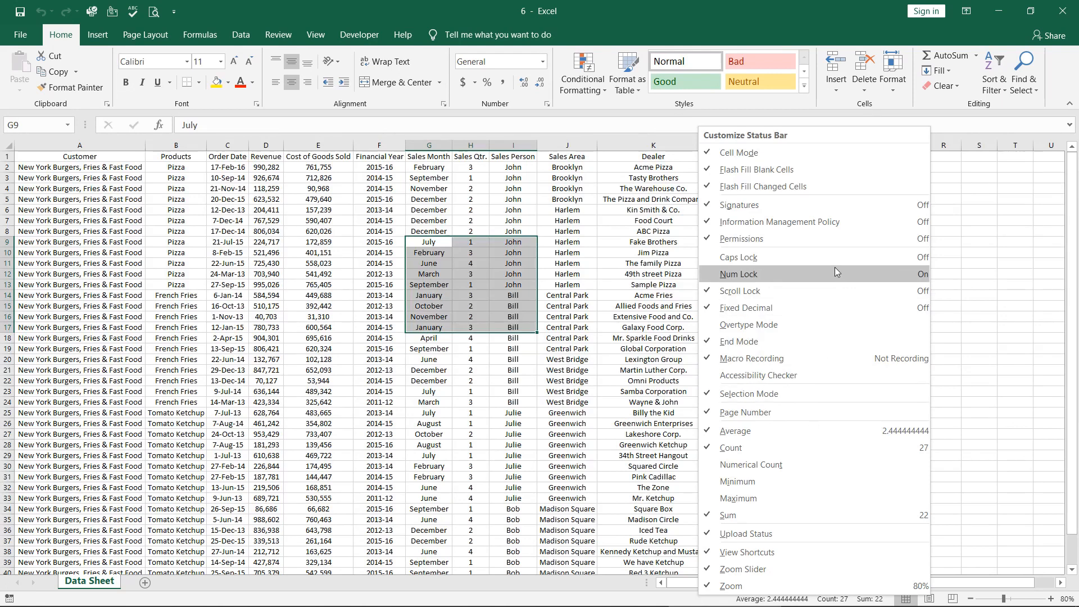
pyautogui.click(798, 259)
pyautogui.click(770, 278)
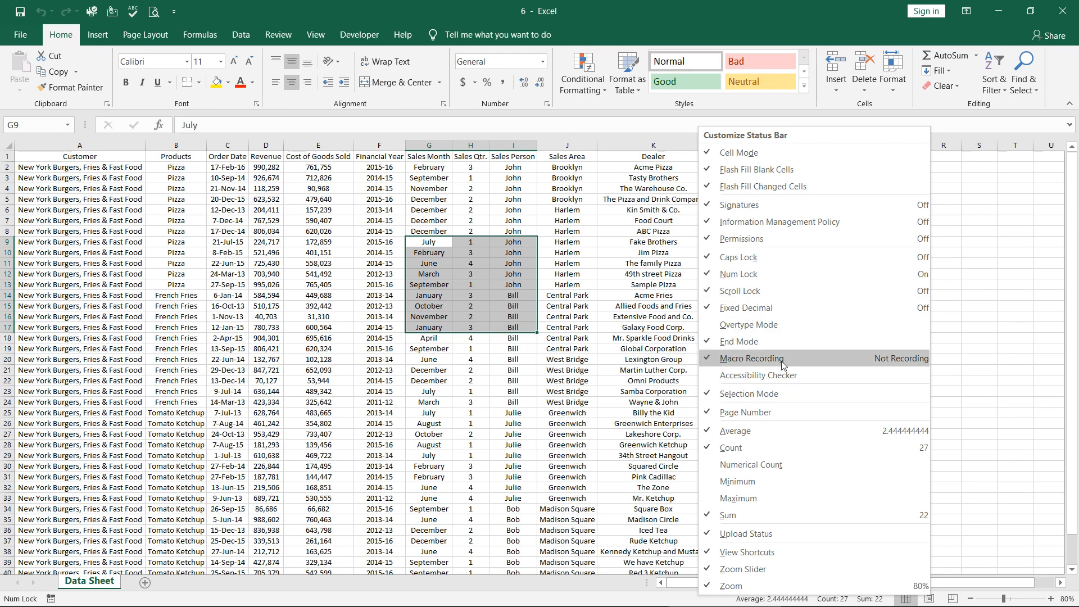
pyautogui.click(771, 480)
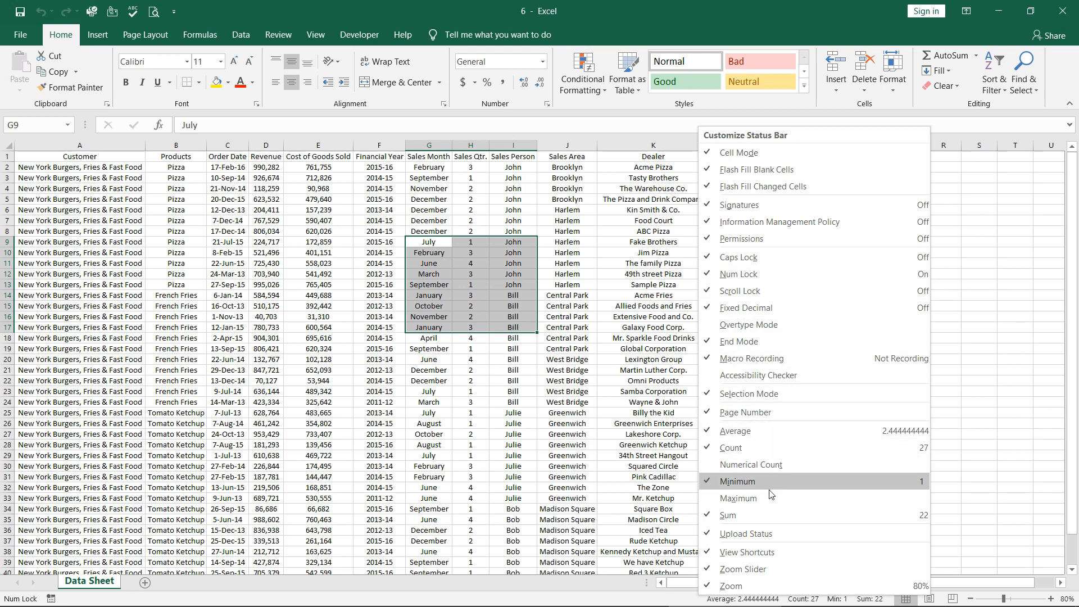
pyautogui.click(764, 497)
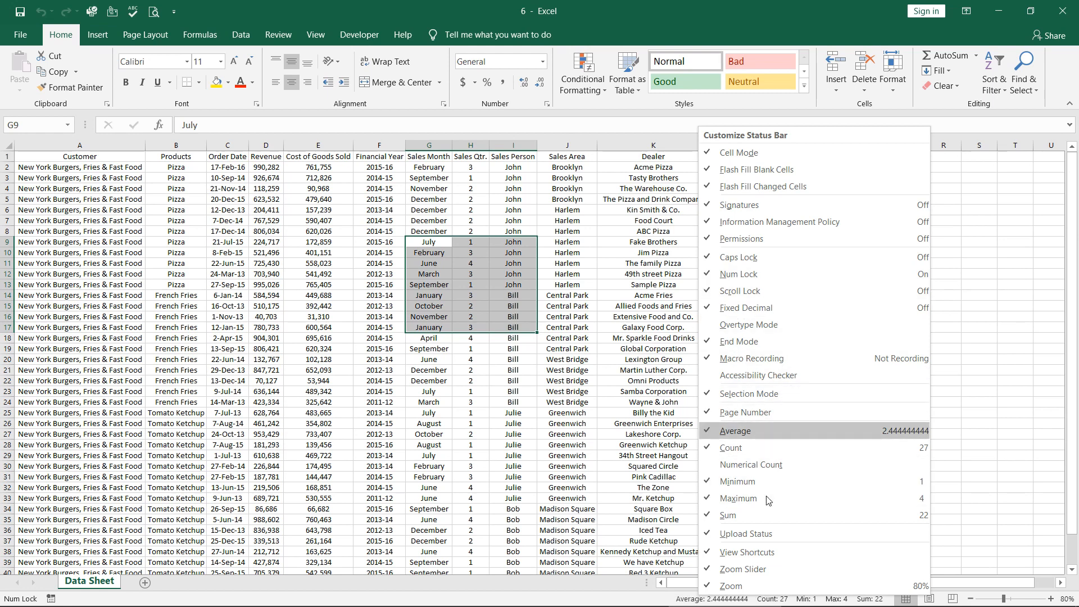
pyautogui.click(596, 598)
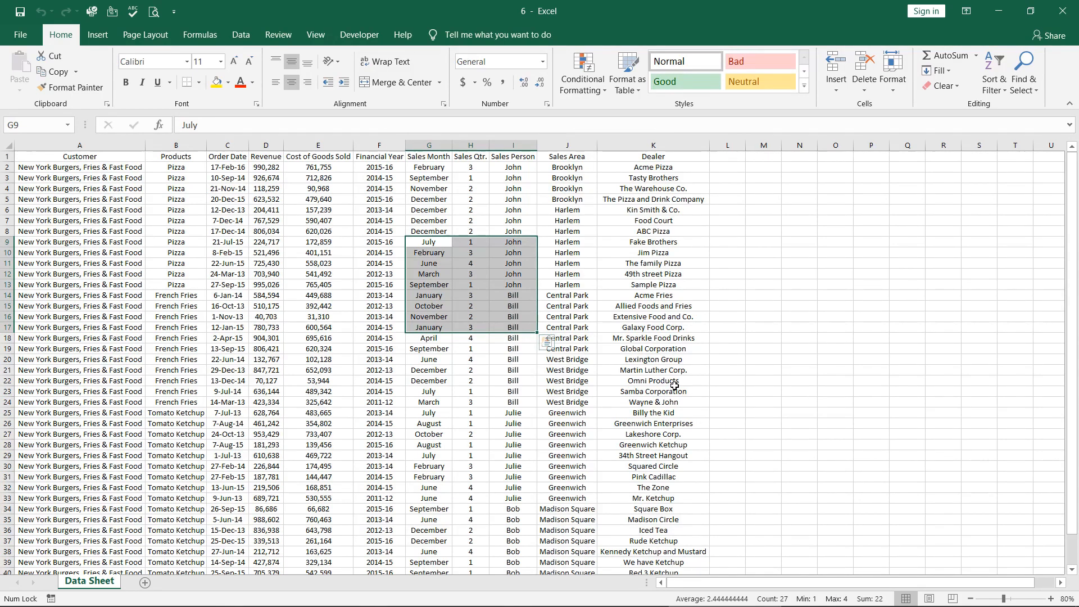
# Check the status bar by toggling Caps Lock on and off and selecting text cells I7:K16 and a range of Sales Qtr. numbers.
pyautogui.press('capslock')
pyautogui.press('capslock')
pyautogui.click(730, 370)
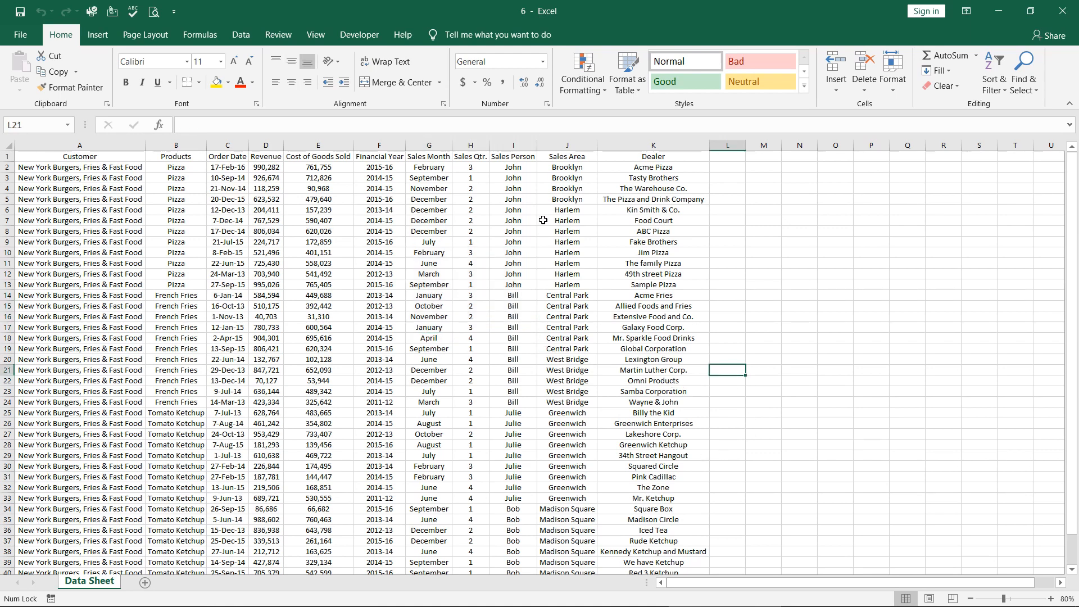
pyautogui.moveTo(543, 220); pyautogui.dragTo(707, 318)
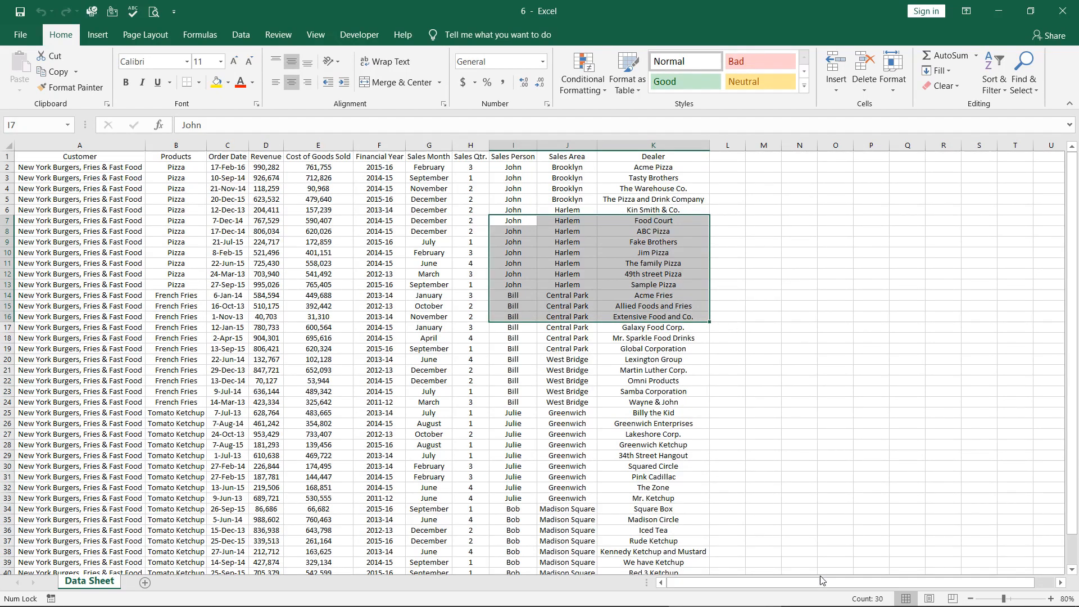
pyautogui.click(801, 425)
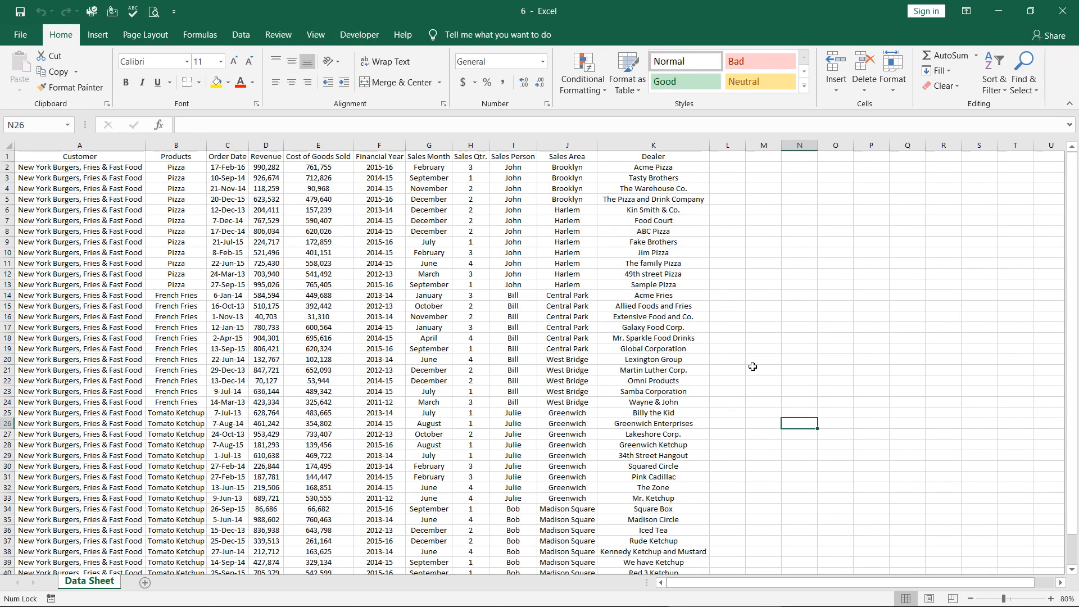
pyautogui.moveTo(476, 194); pyautogui.dragTo(476, 346)
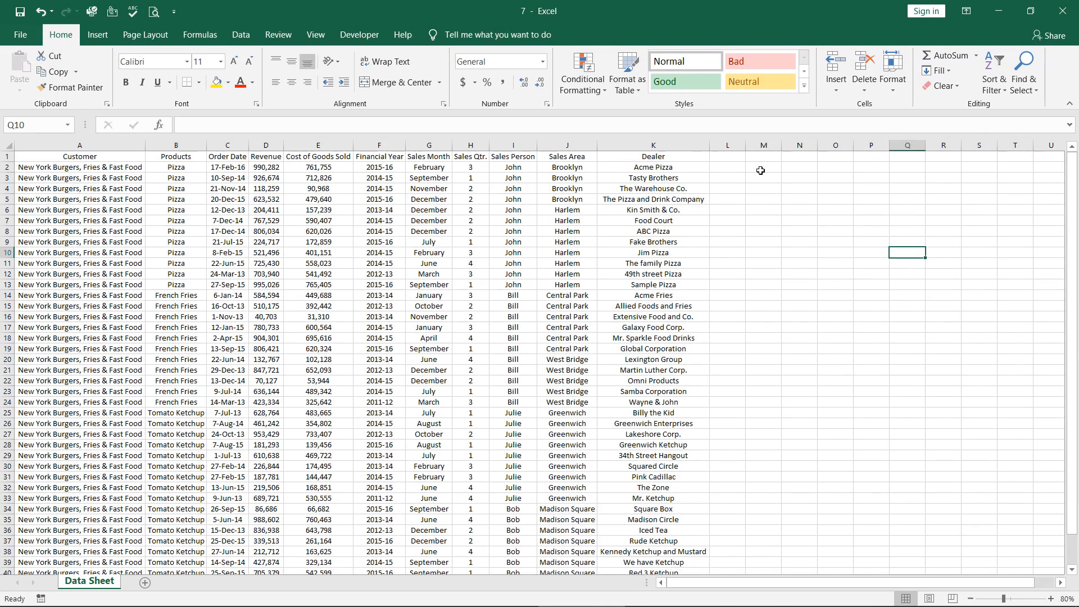
# Join Sales Person, Sales Area and Dealer in L2 with =CONCATENATE(I2,J2,K2) and auto-fit column L.
pyautogui.click(740, 167)
pyautogui.write('=con')
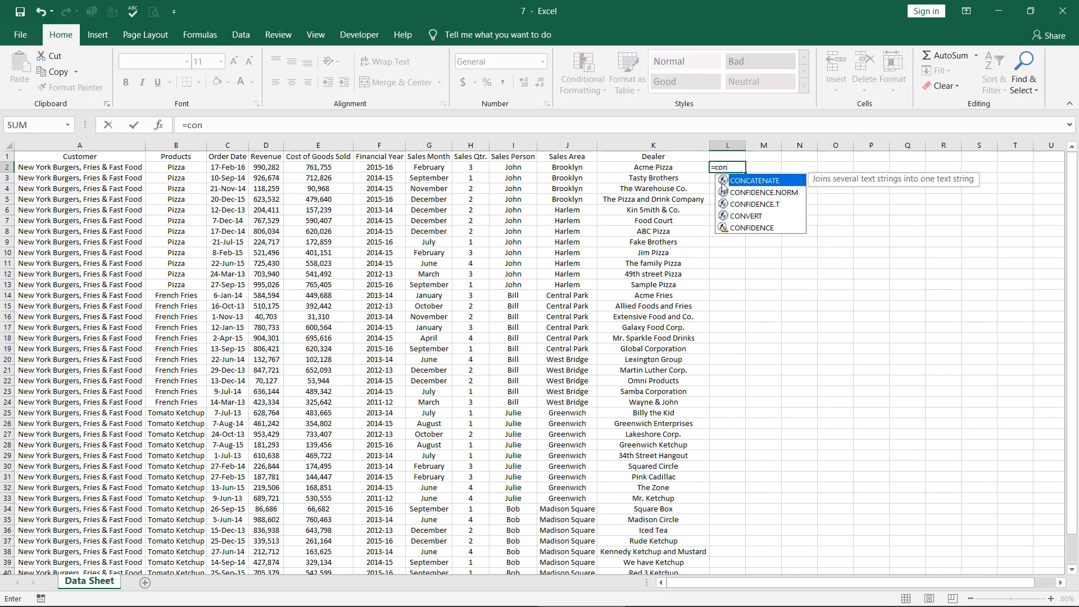
pyautogui.doubleClick(749, 181)
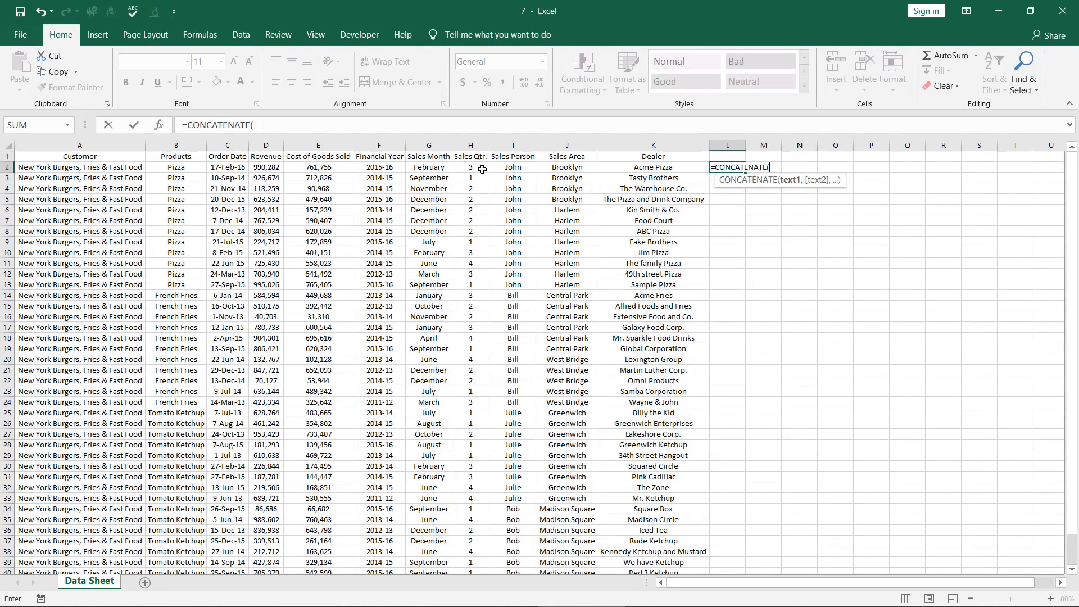
pyautogui.click(510, 169)
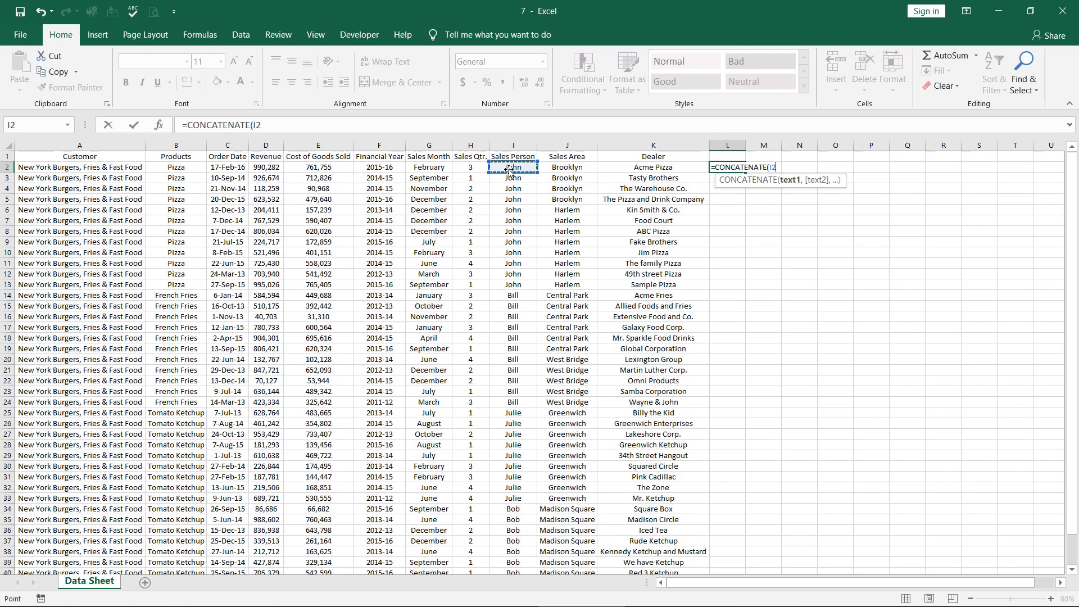
pyautogui.write(',')
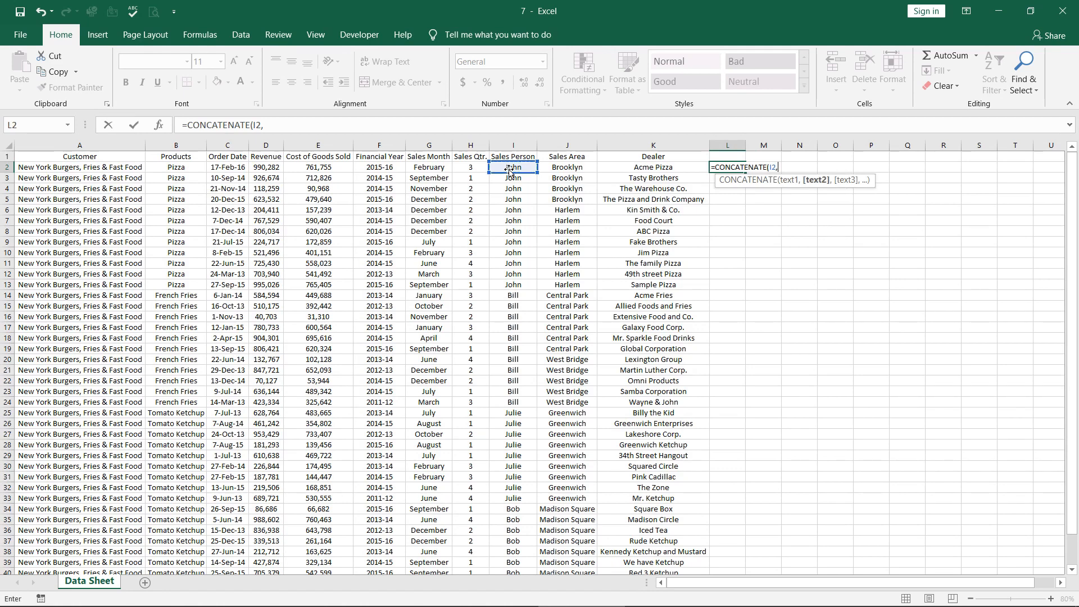
pyautogui.click(560, 166)
pyautogui.write(',')
pyautogui.click(637, 167)
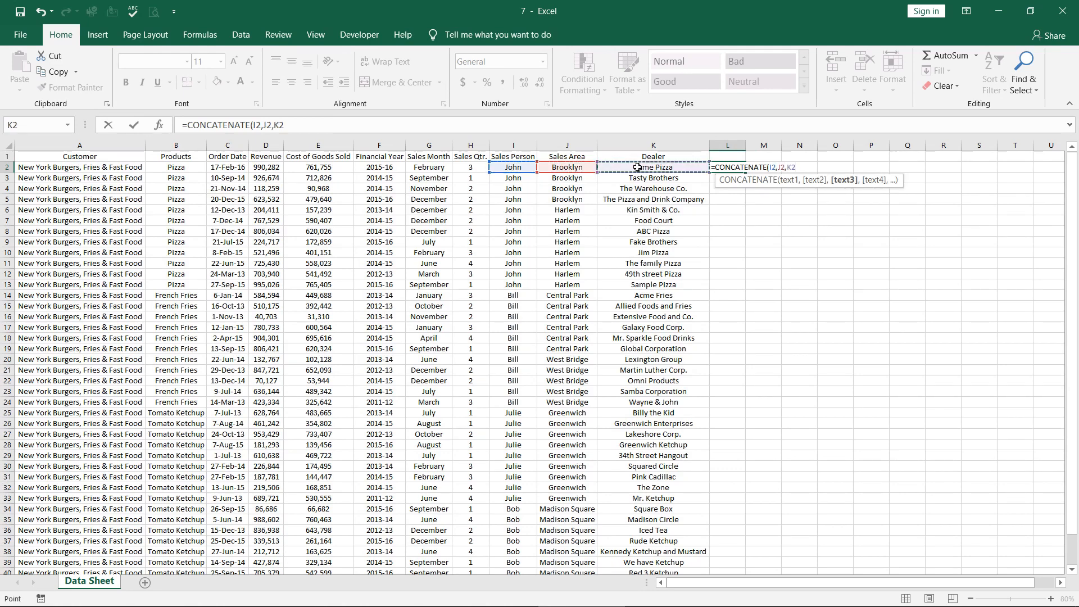
pyautogui.press('Return')
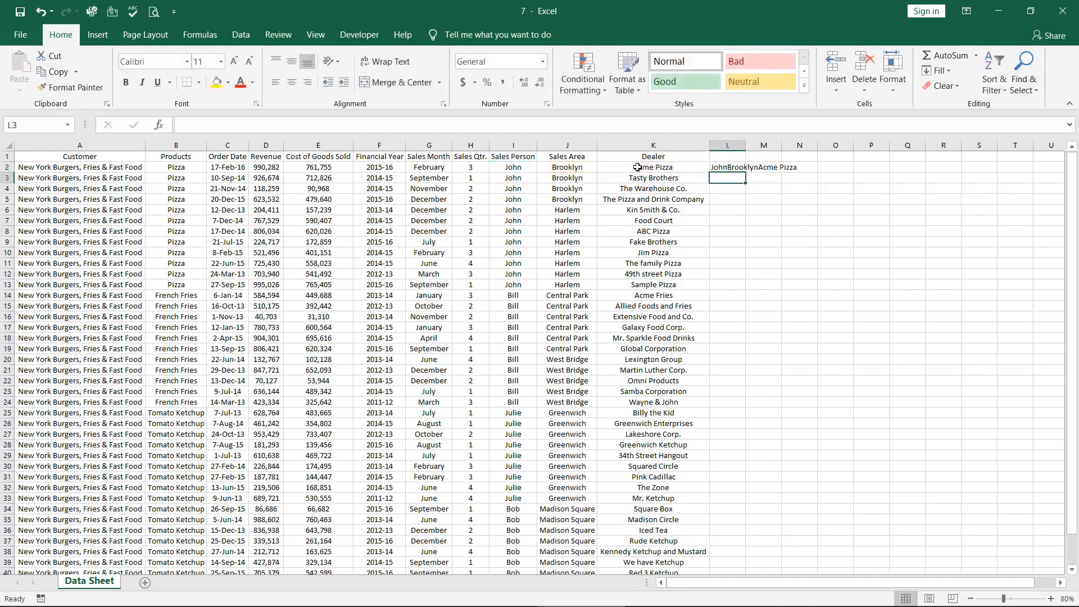
pyautogui.doubleClick(746, 144)
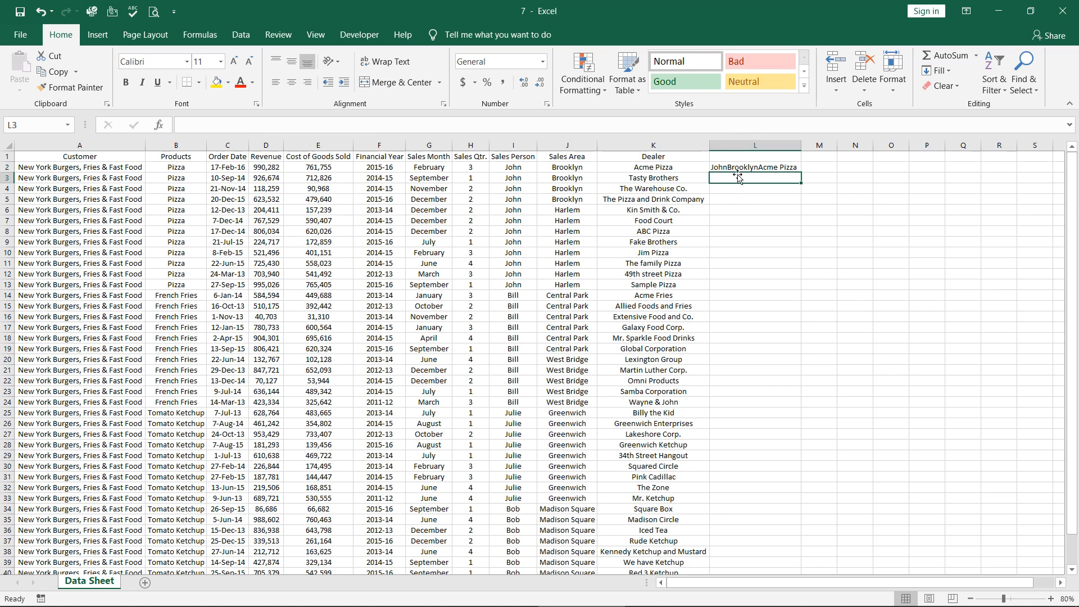
pyautogui.click(738, 167)
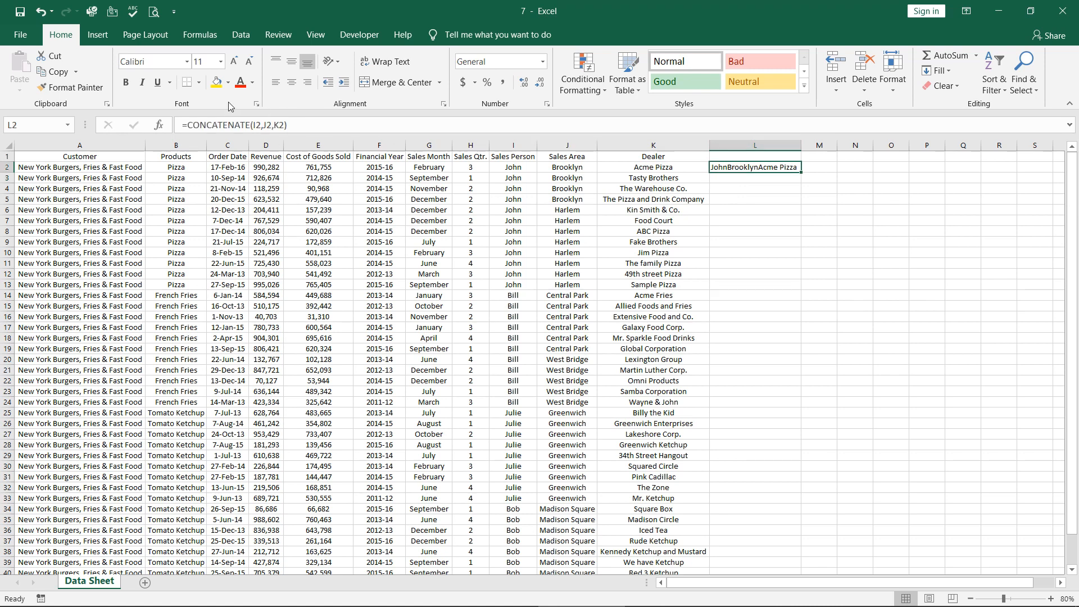
# Join the same three cells in M2 with the ampersand formula =I2&J2&K2 and auto-fit column M.
pyautogui.click(822, 171)
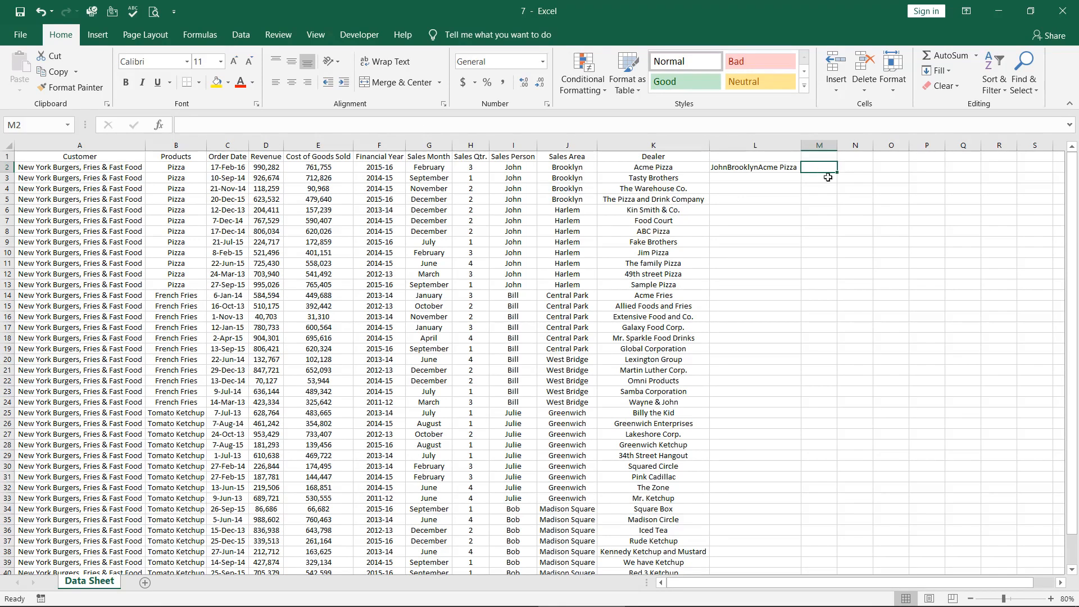
pyautogui.write('=')
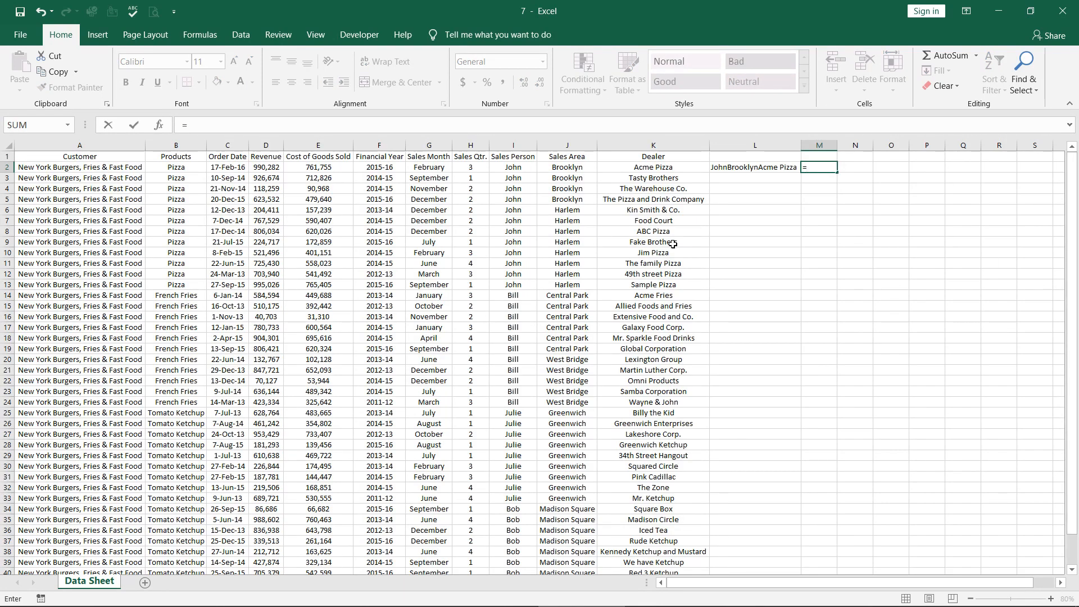
pyautogui.click(522, 168)
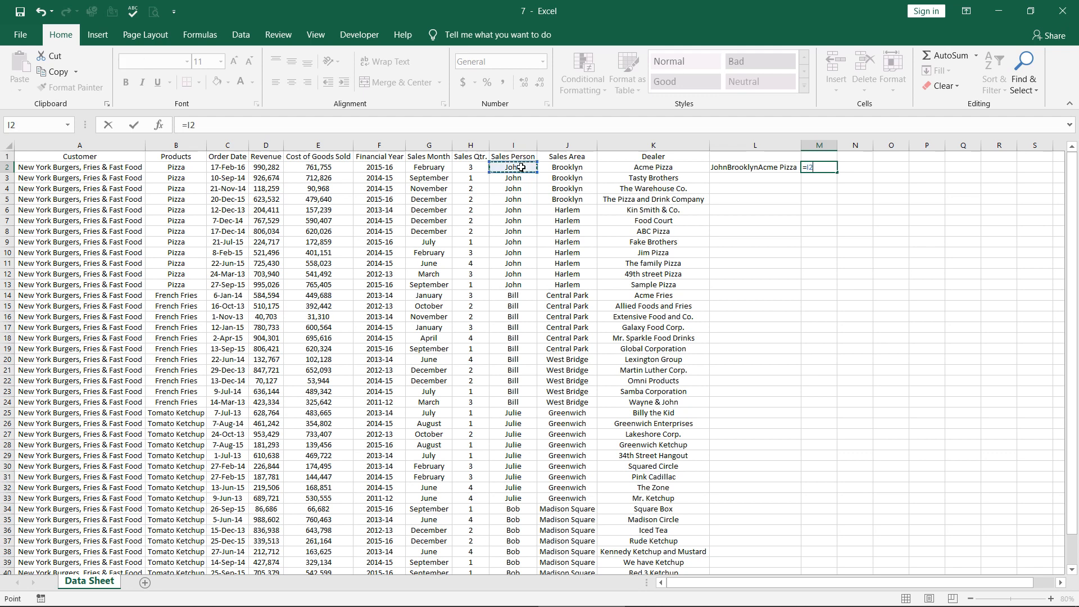
pyautogui.write('&')
pyautogui.click(587, 171)
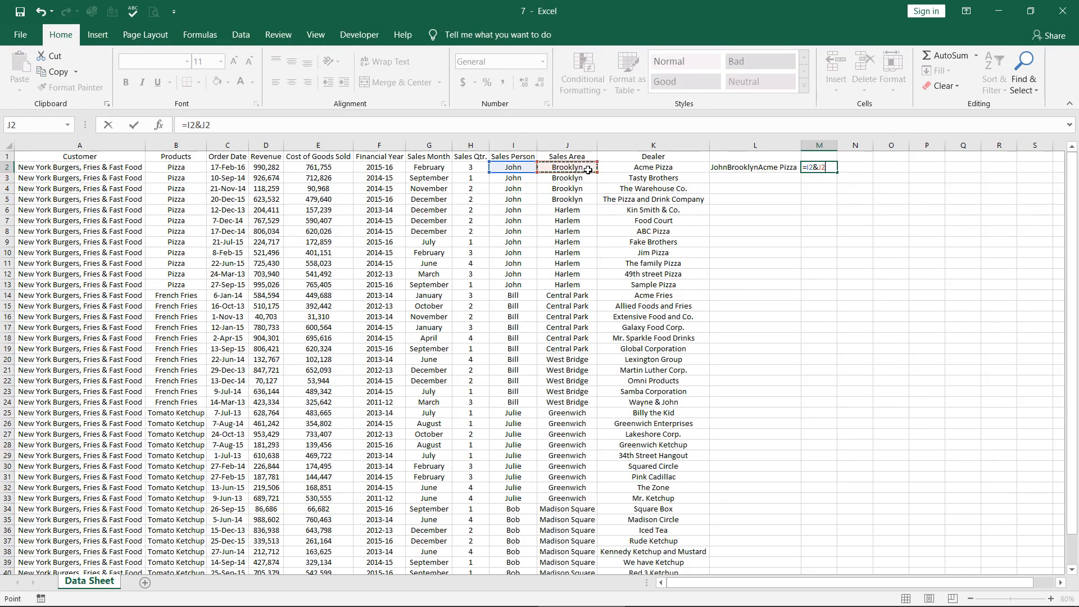
pyautogui.write('&')
pyautogui.click(619, 167)
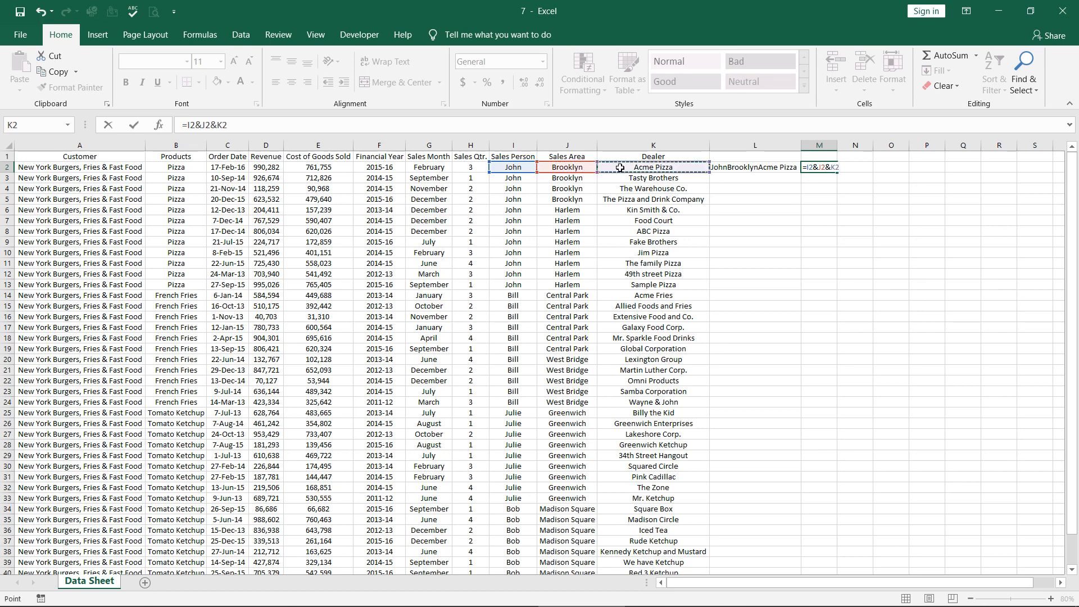
pyautogui.press('Return')
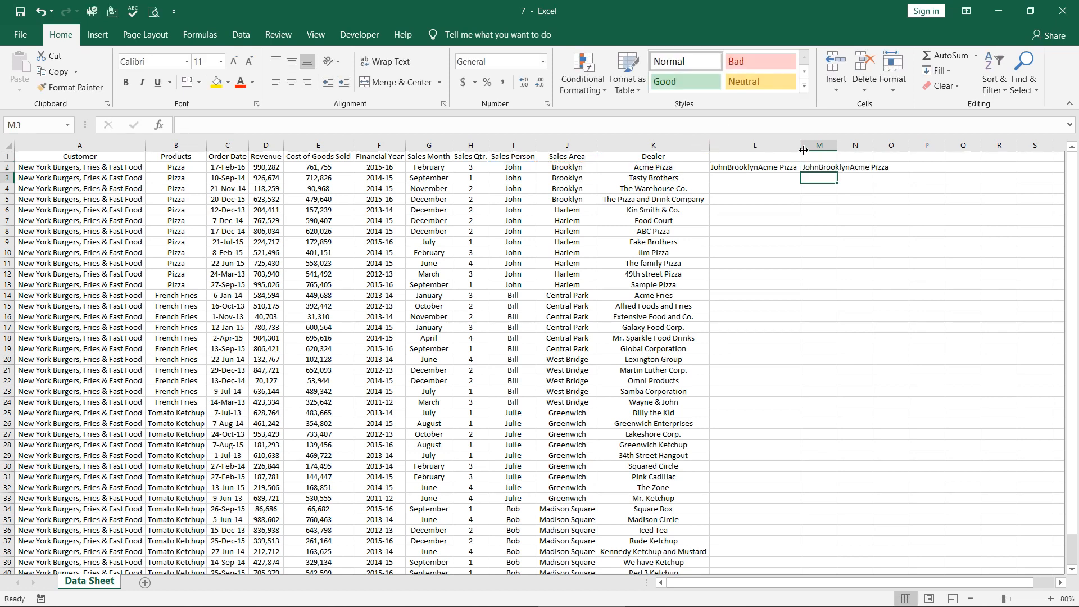
pyautogui.doubleClick(836, 144)
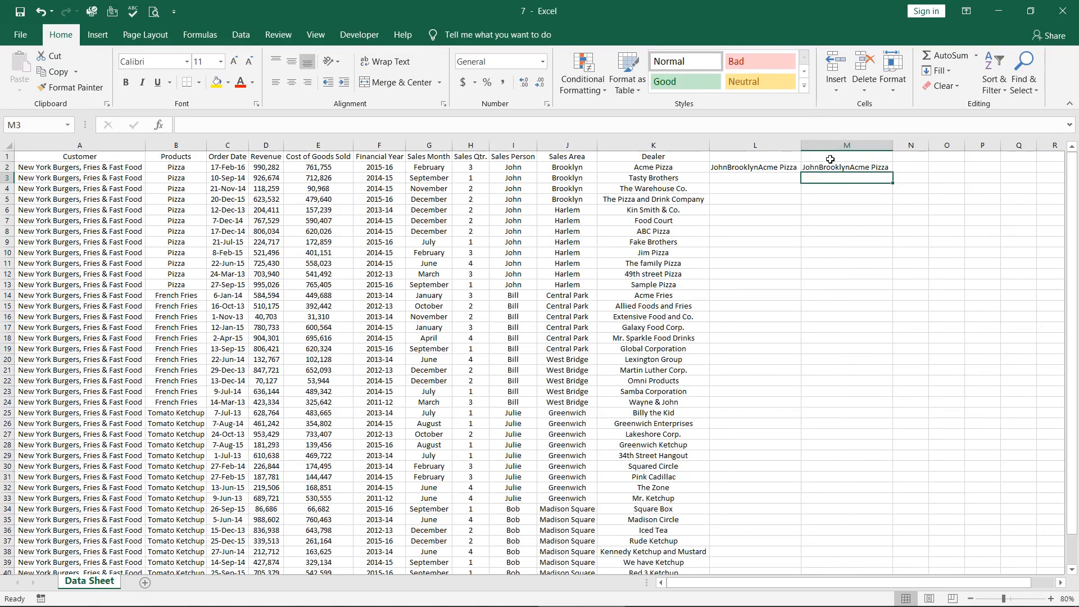
# Compare the ampersand formula in M2 with the CONCATENATE formula in L2.
pyautogui.click(828, 167)
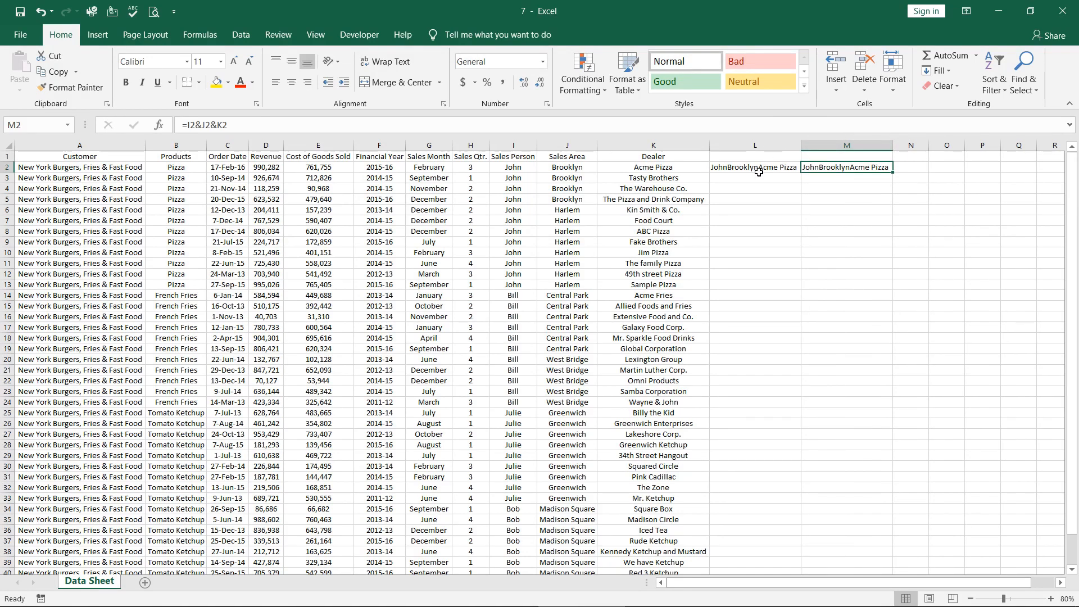
pyautogui.click(758, 169)
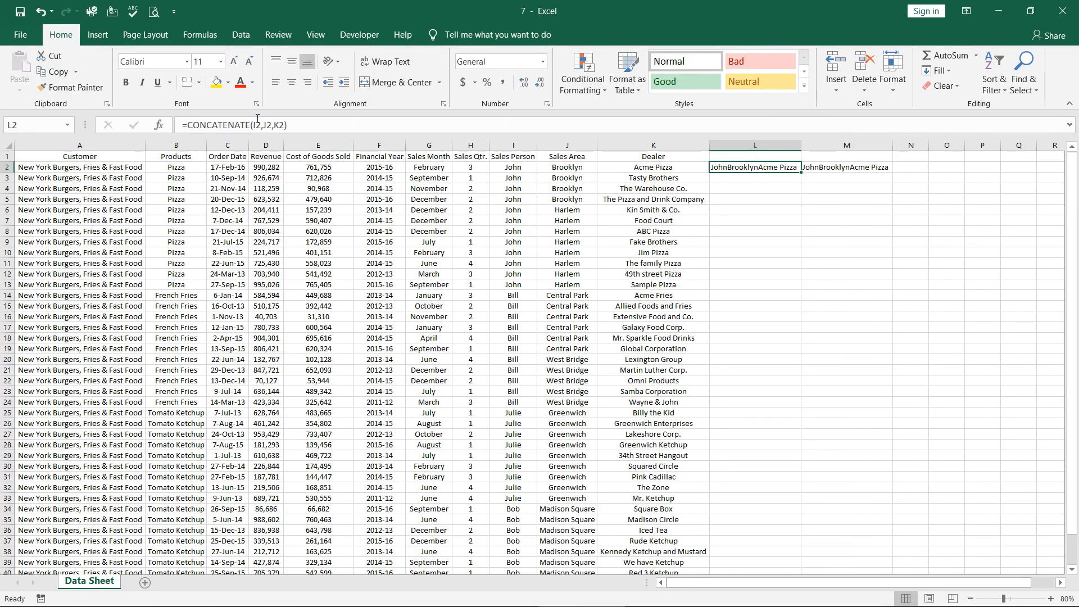
pyautogui.click(816, 167)
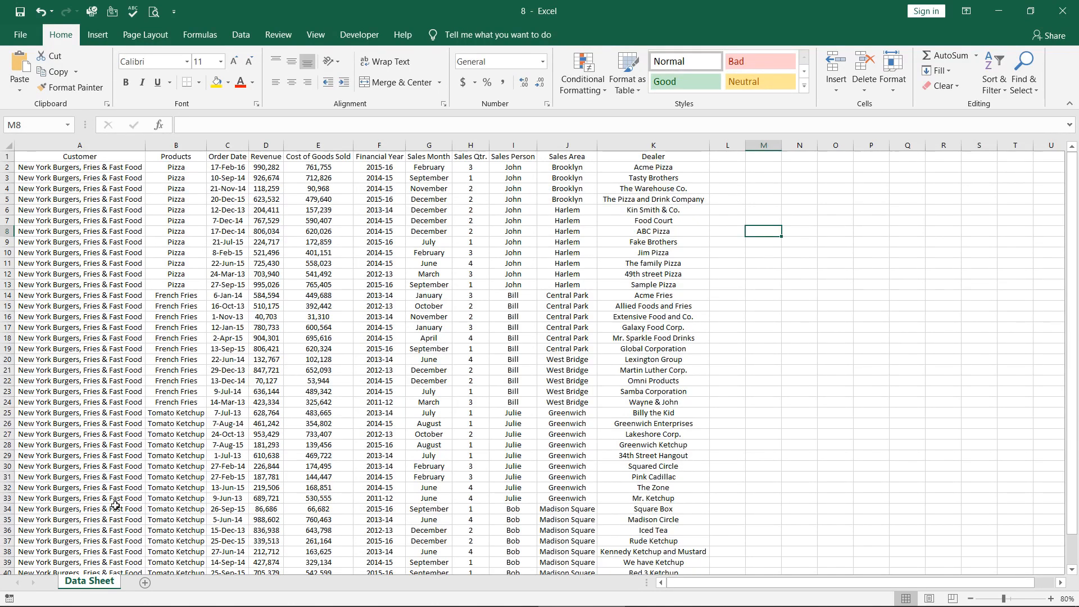
# Create a copy of the Data Sheet within workbook 8.xlsx and move the copy after the original sheet.
pyautogui.rightClick(91, 585)
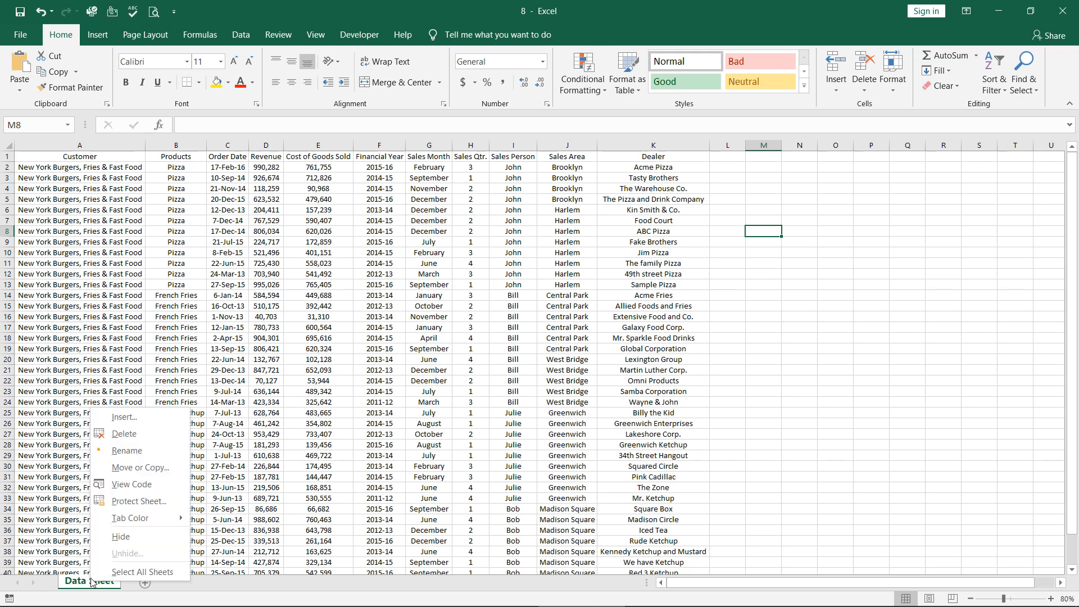
pyautogui.click(157, 474)
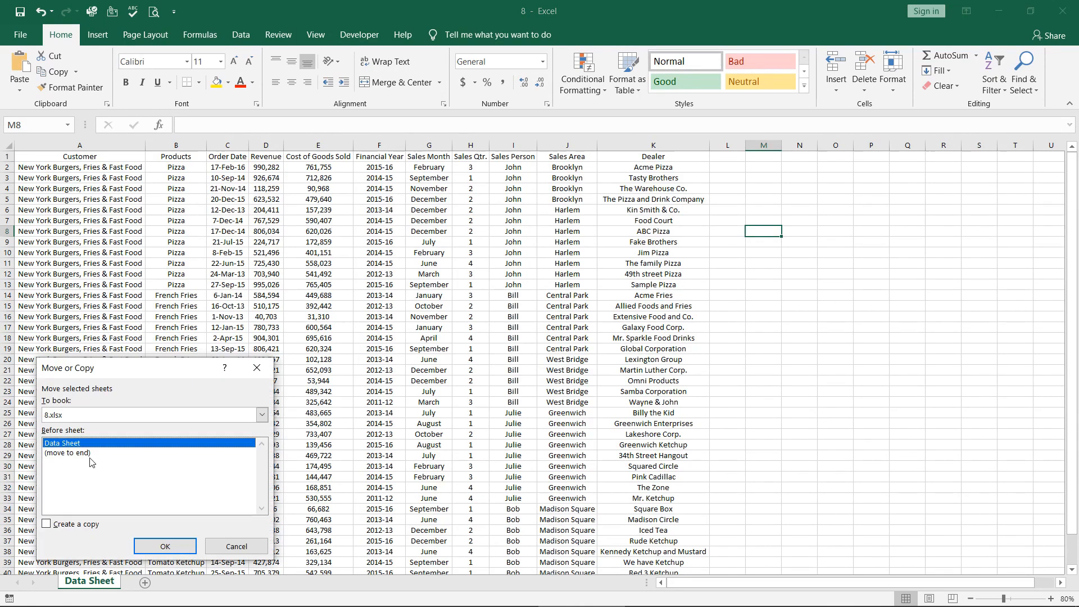
pyautogui.click(47, 524)
pyautogui.click(161, 546)
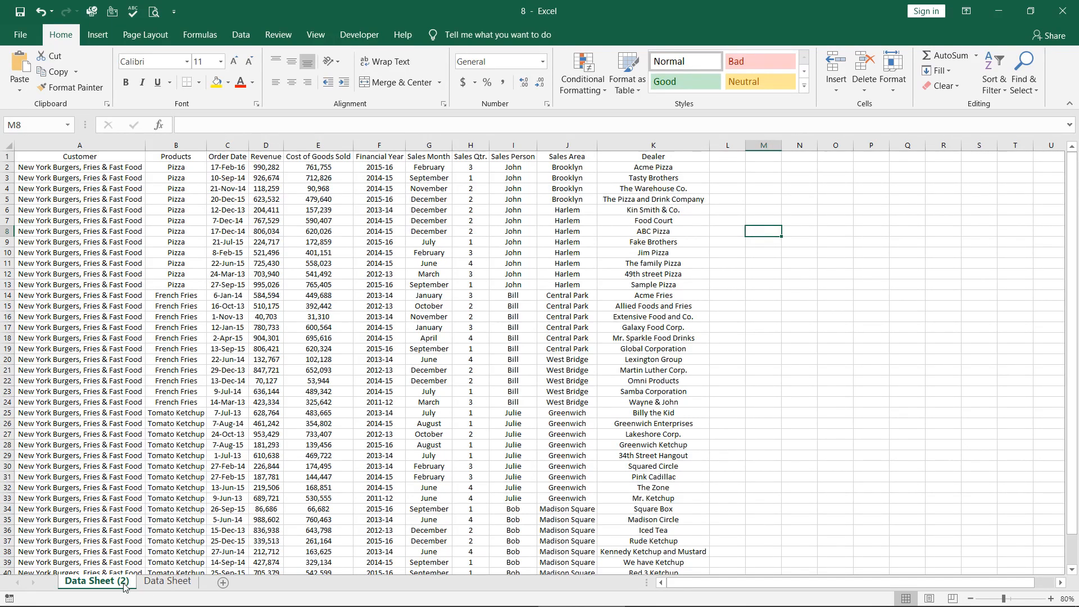
pyautogui.moveTo(121, 586); pyautogui.dragTo(213, 586)
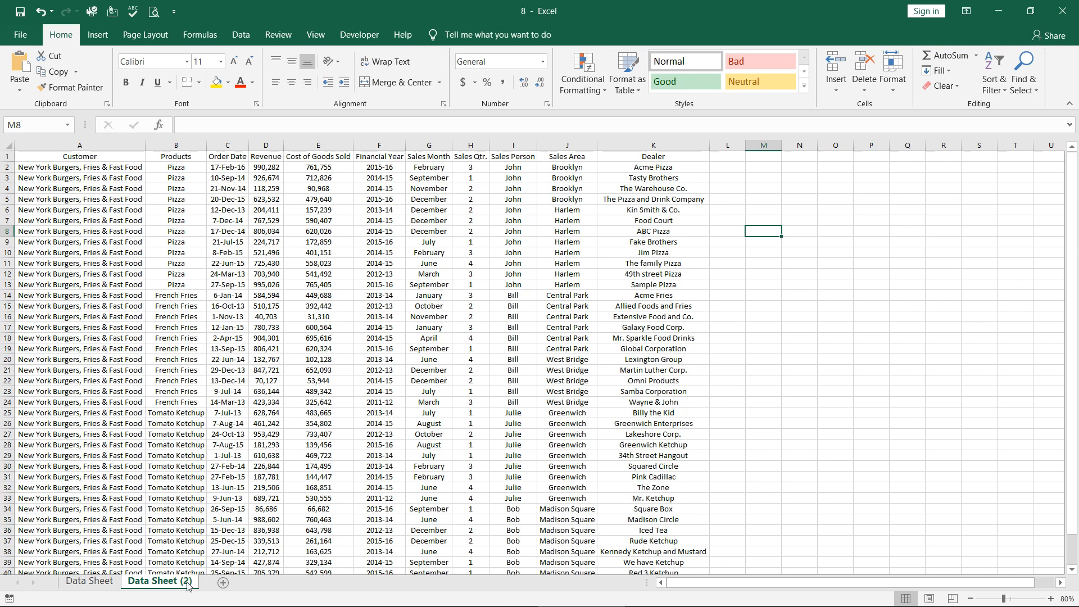
# Create another copy of the original Data Sheet within workbook 8.xlsx and place it at the end of the sheets.
pyautogui.click(91, 582)
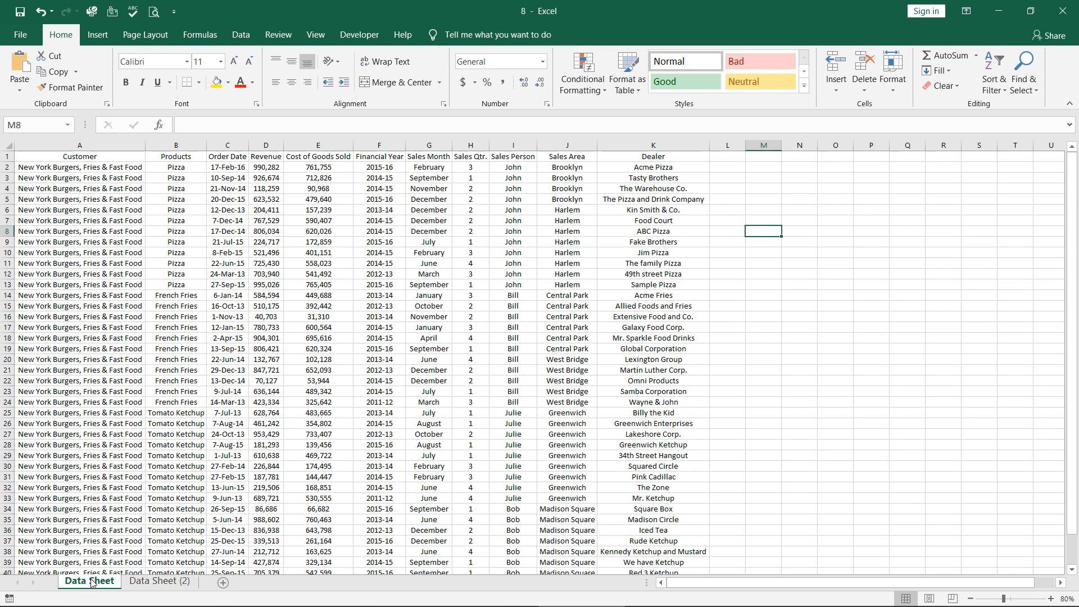
pyautogui.rightClick(92, 583)
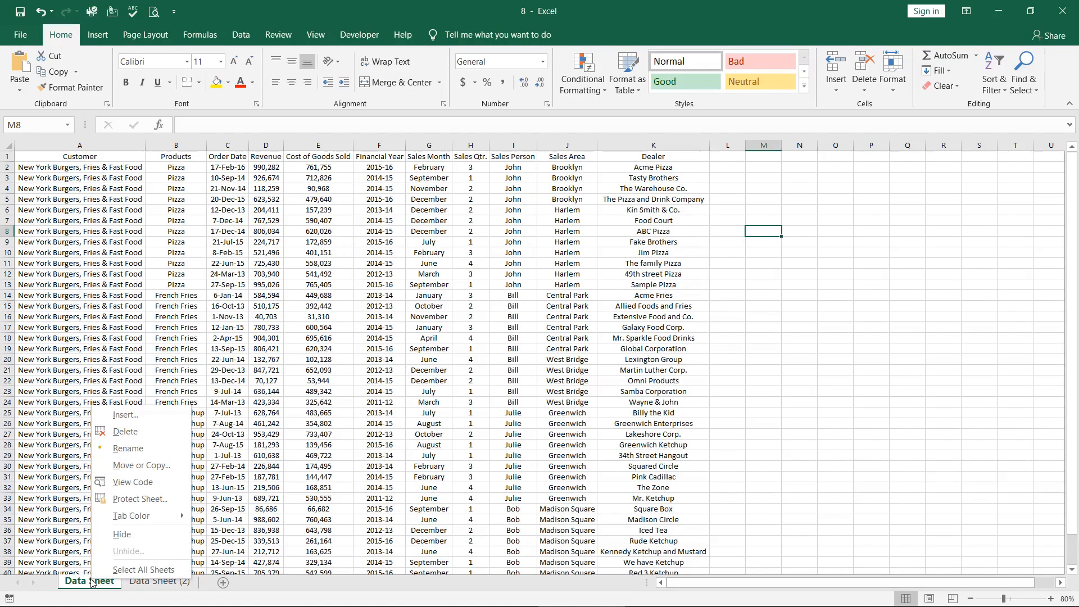
pyautogui.click(145, 468)
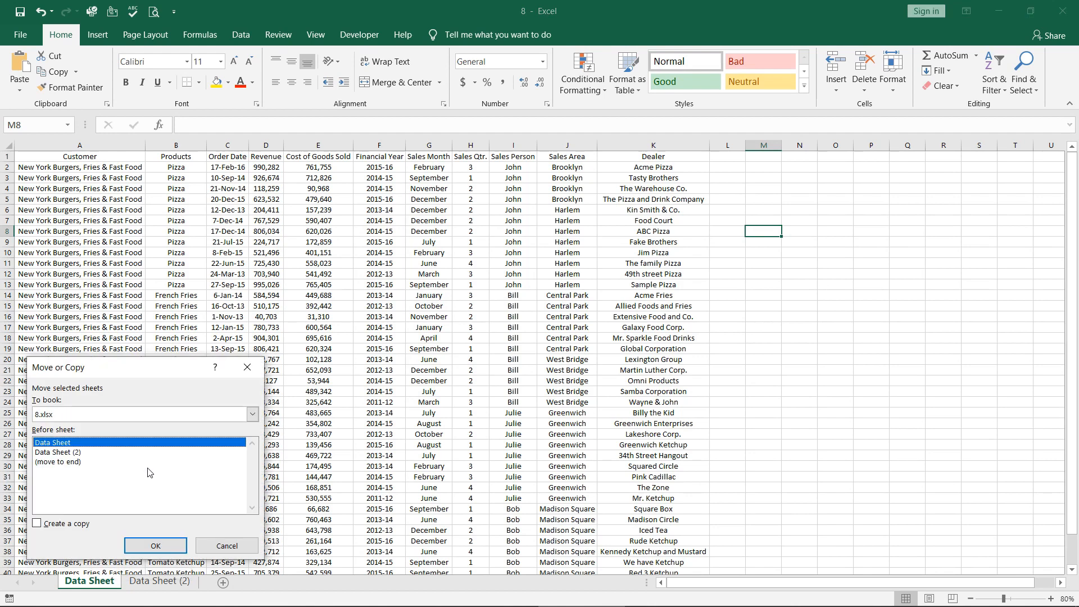
pyautogui.click(64, 522)
pyautogui.click(68, 463)
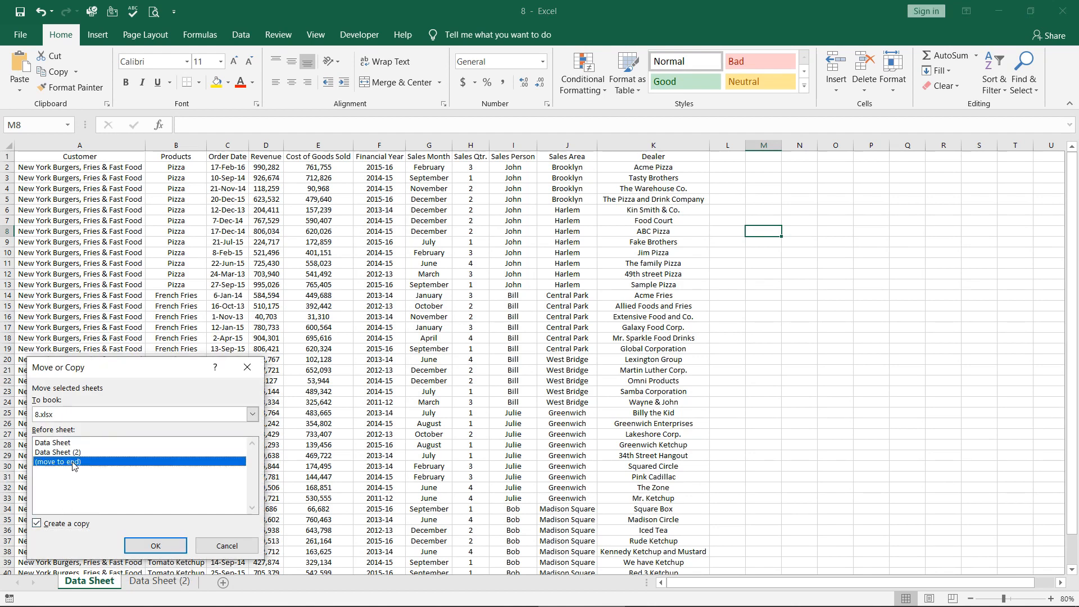
pyautogui.click(141, 547)
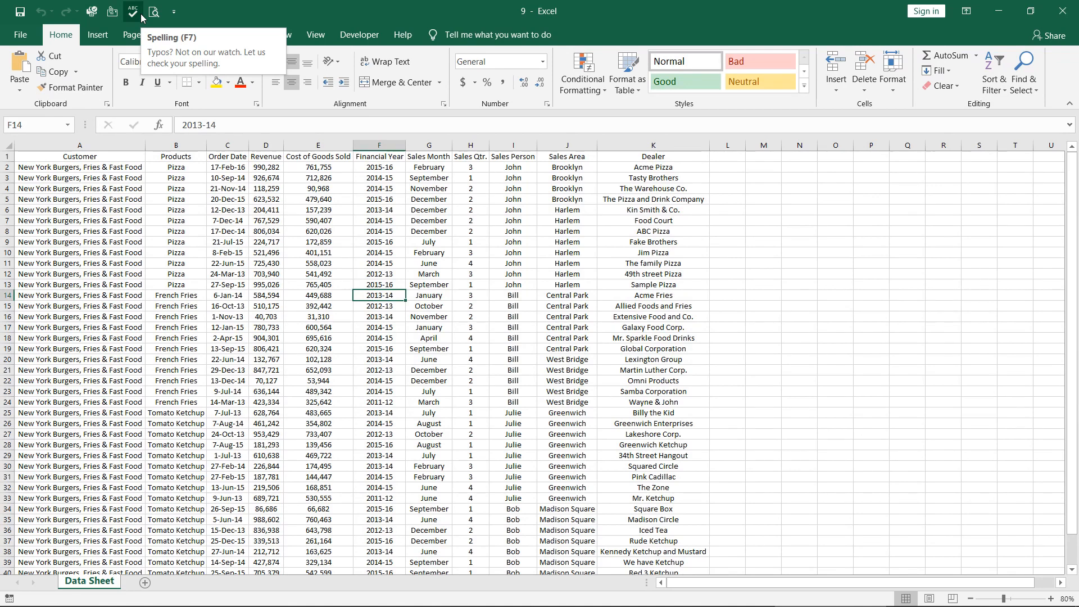
# Add the Increase Font Size command from Popular Commands to the Quick Access Toolbar.
pyautogui.click(174, 13)
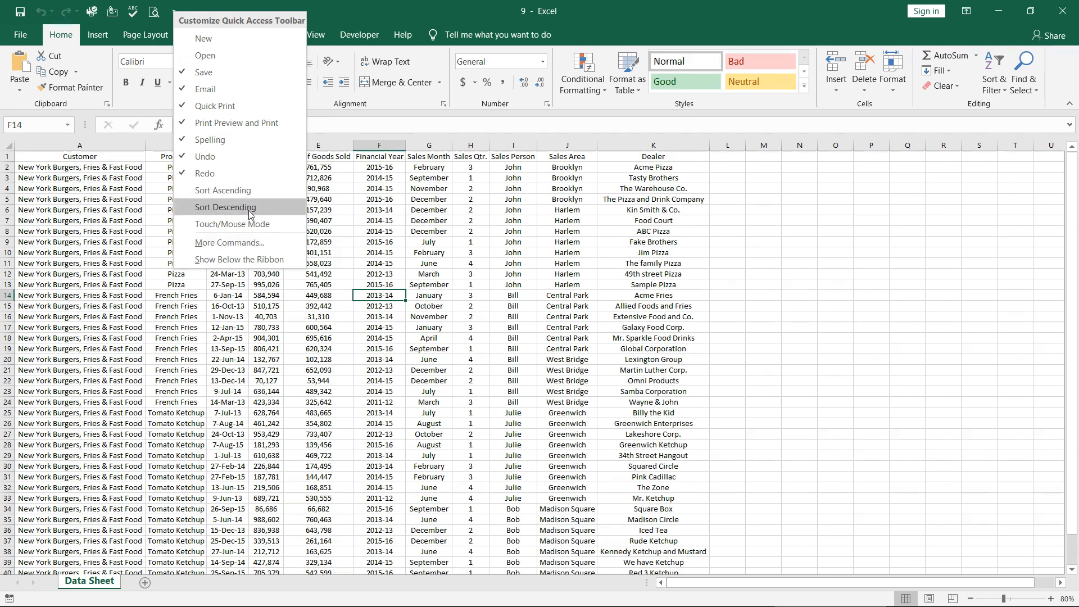
pyautogui.click(245, 243)
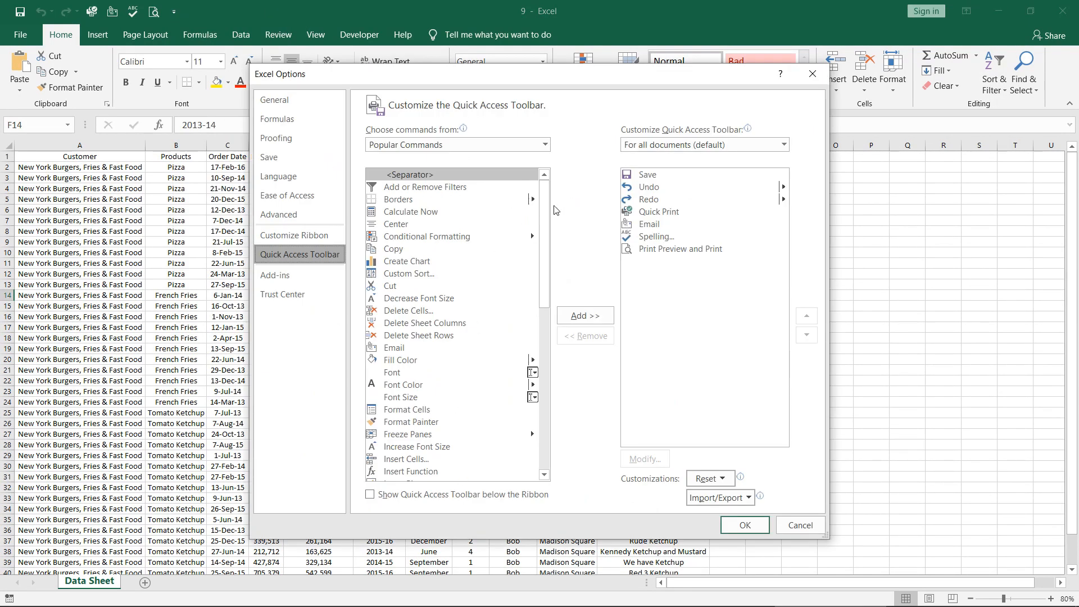
pyautogui.moveTo(544, 216); pyautogui.dragTo(546, 275)
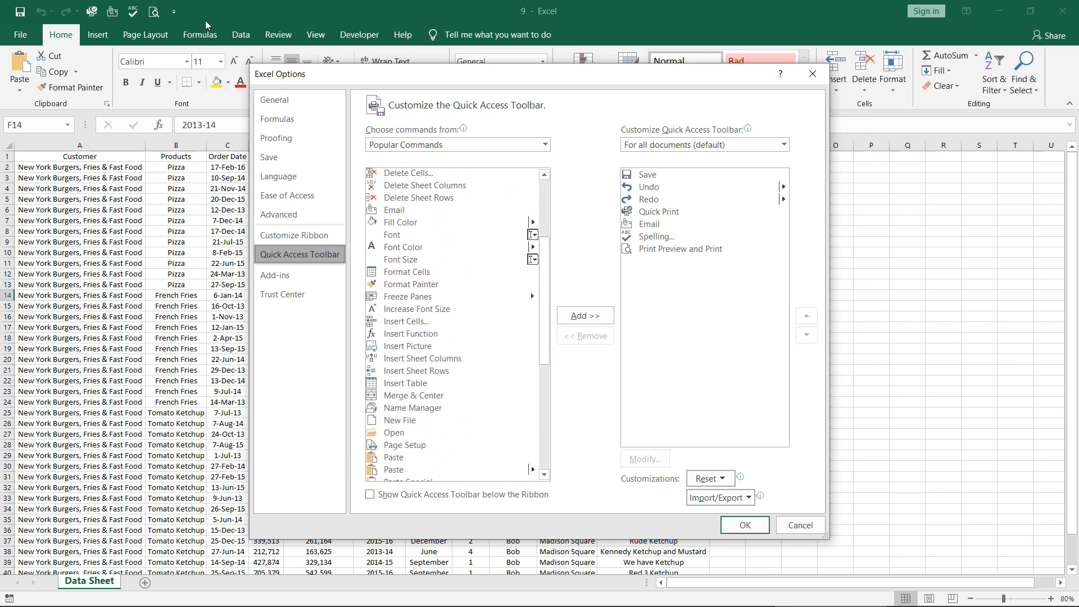
pyautogui.moveTo(546, 282); pyautogui.dragTo(553, 383)
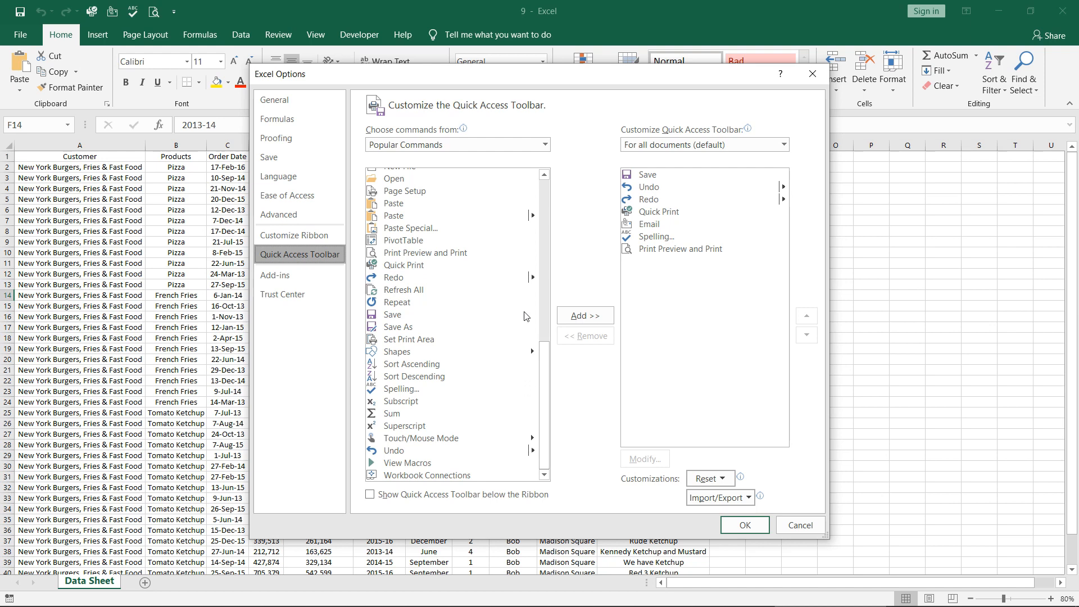
pyautogui.scroll(13, 519, 451)
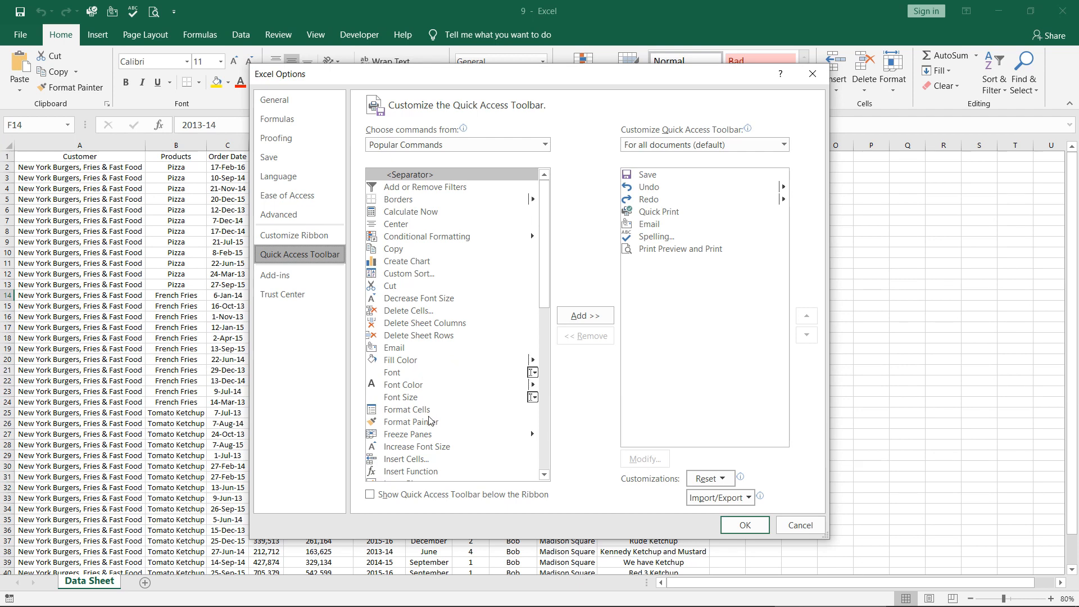
pyautogui.click(449, 447)
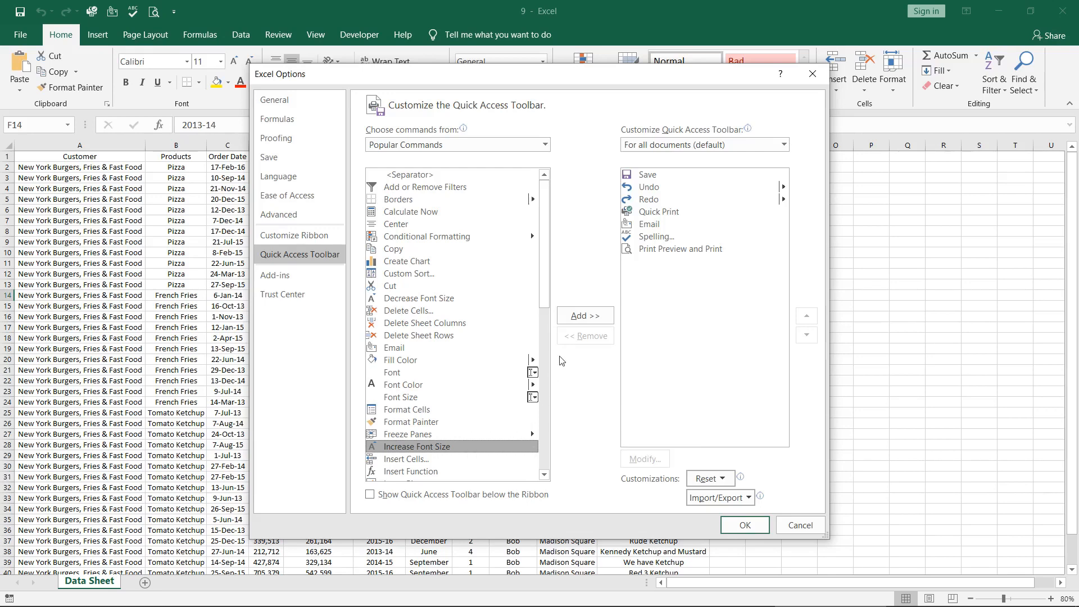
pyautogui.click(572, 318)
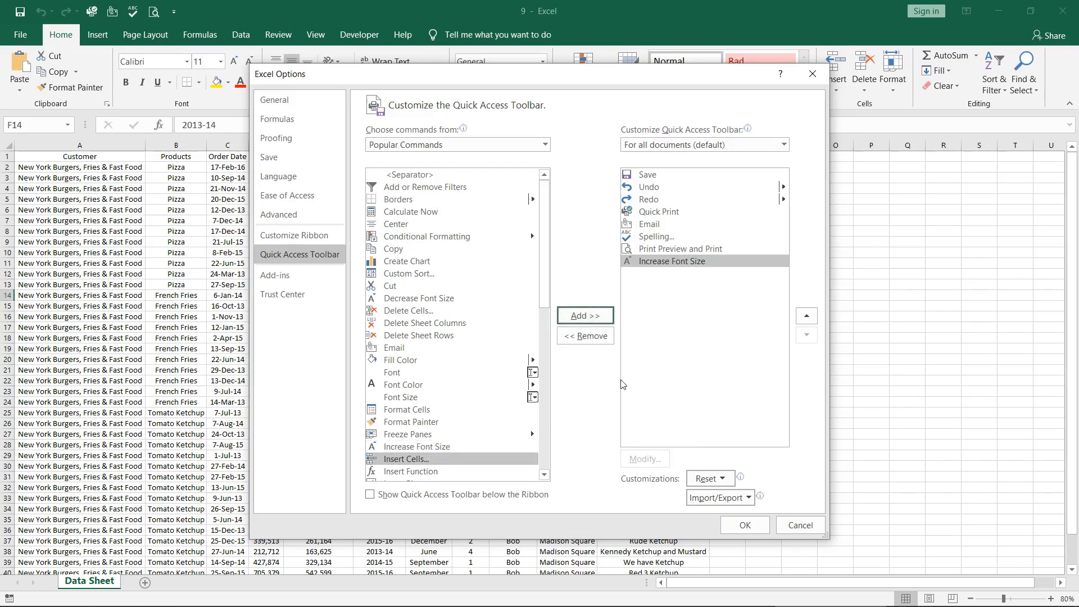
pyautogui.click(743, 526)
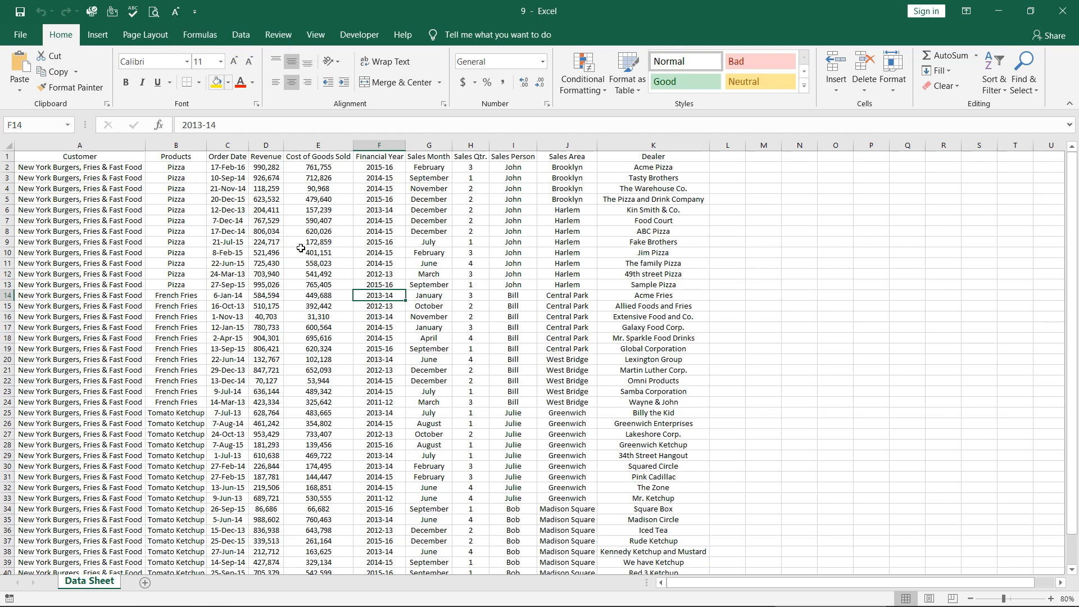
# Set the font size of Dealer cell K2 to 12 and enlarge it further by running Increase Font Size three times.
pyautogui.click(666, 168)
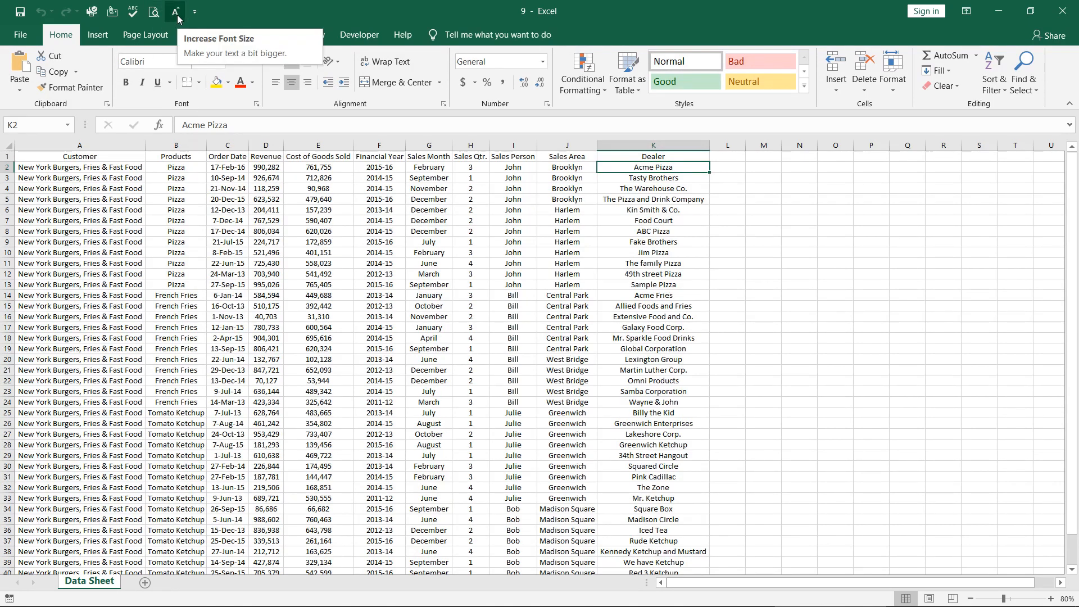
pyautogui.click(195, 60)
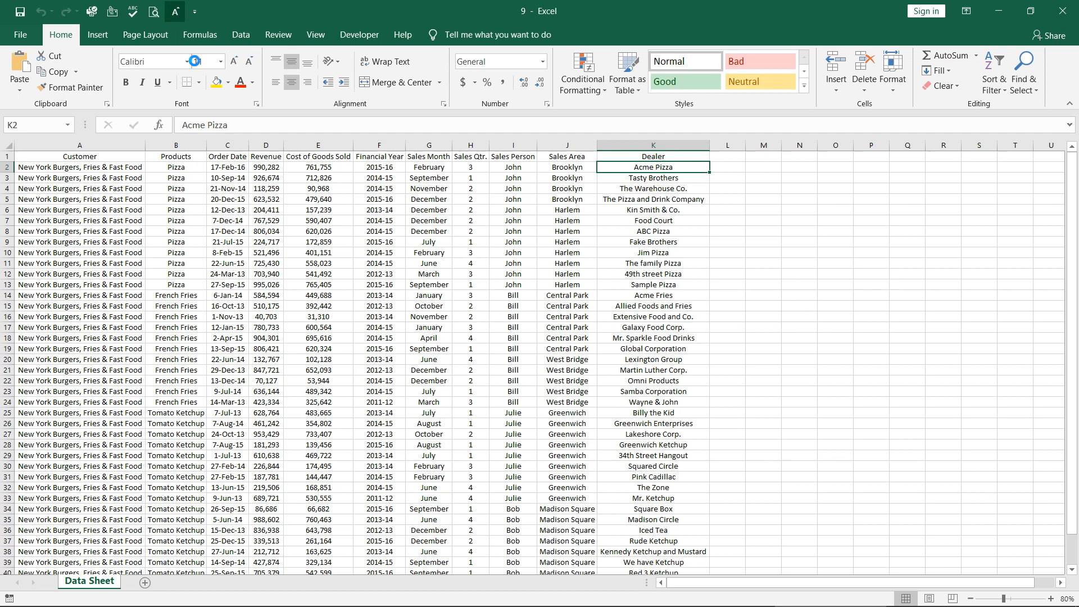
pyautogui.write('12')
pyautogui.press('Return')
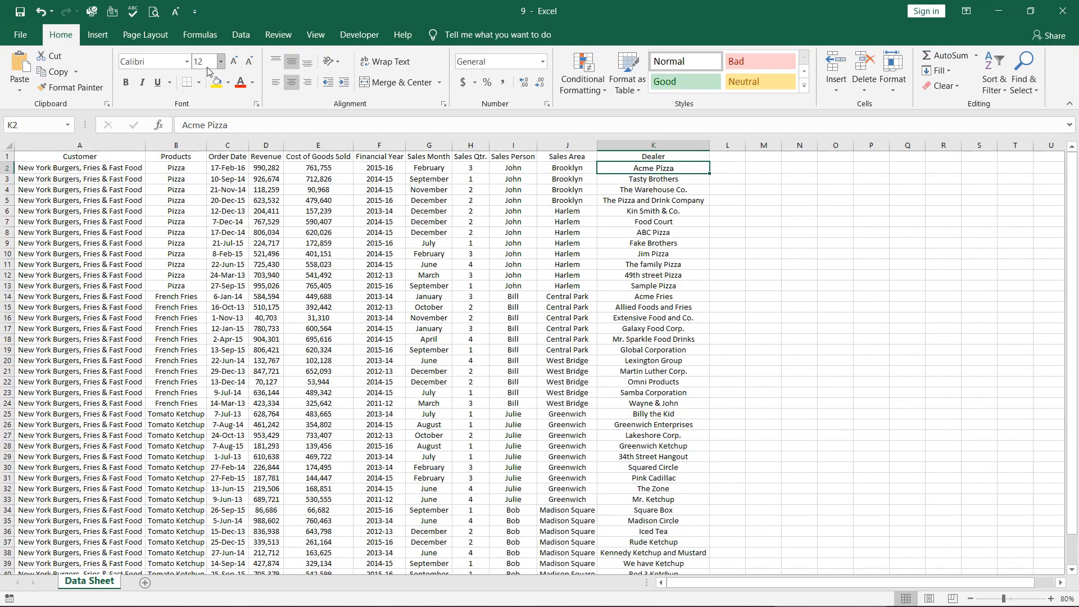
pyautogui.click(177, 17)
pyautogui.click(177, 17)
pyautogui.click(177, 17)
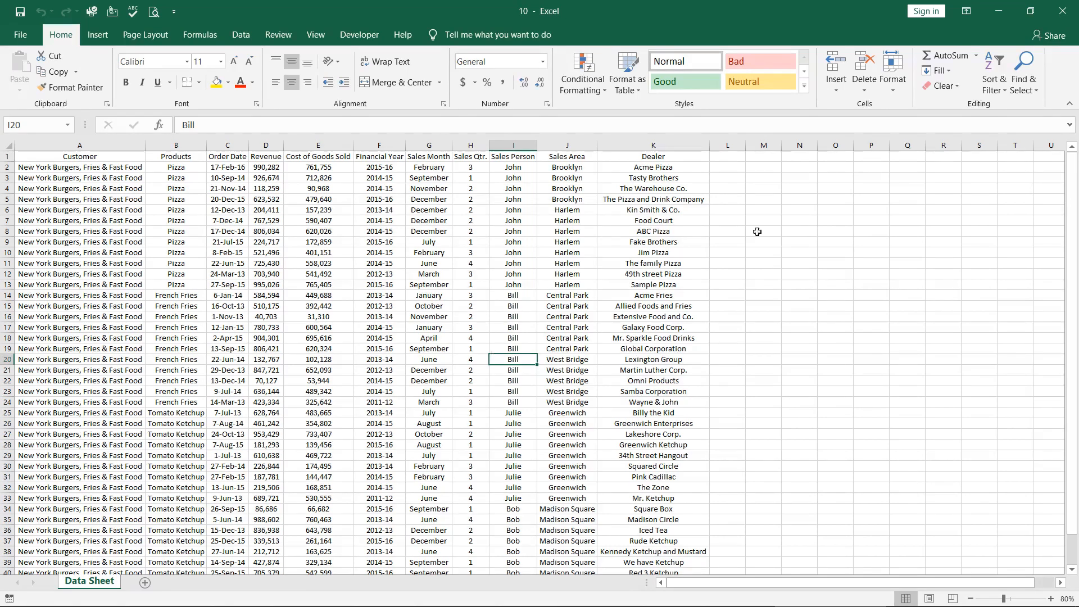
# Relocate the Financial Year column by copying column F into column L and deleting the original column.
pyautogui.click(378, 146)
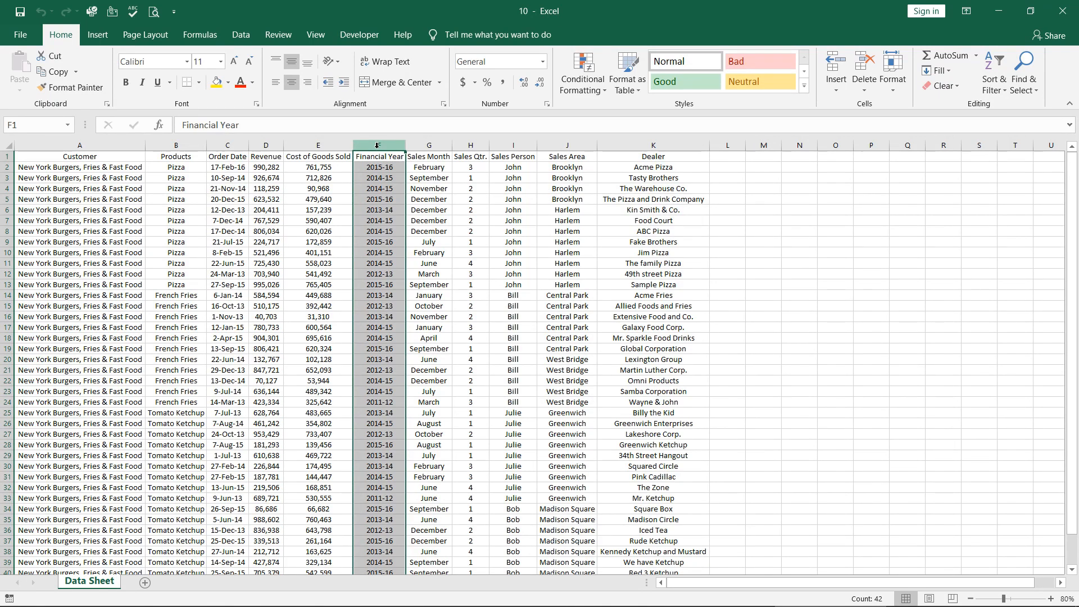
pyautogui.hotkey('ctrl', 'c')
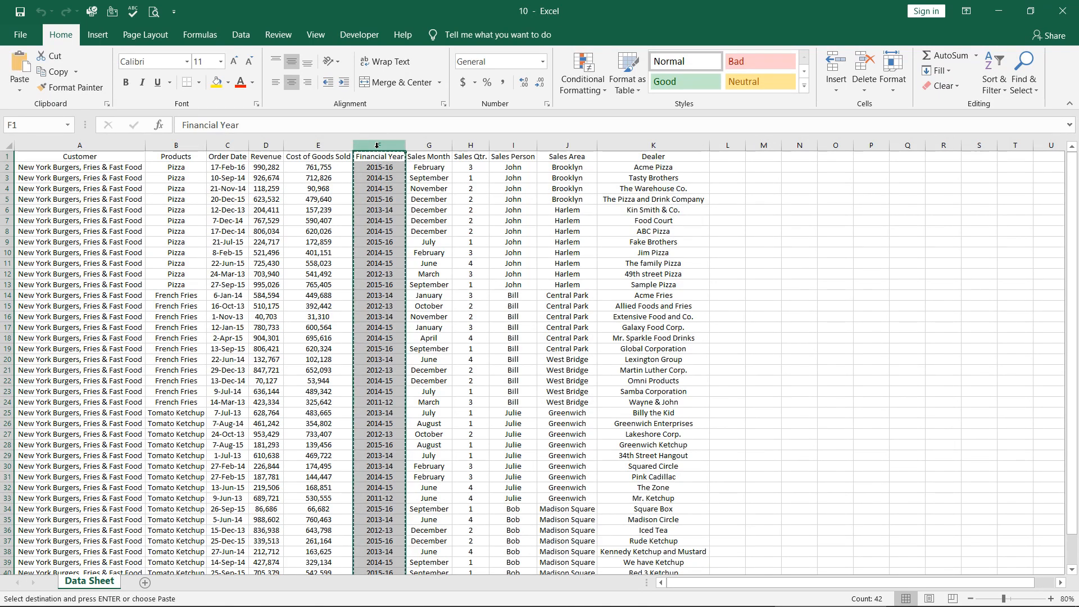
pyautogui.click(729, 145)
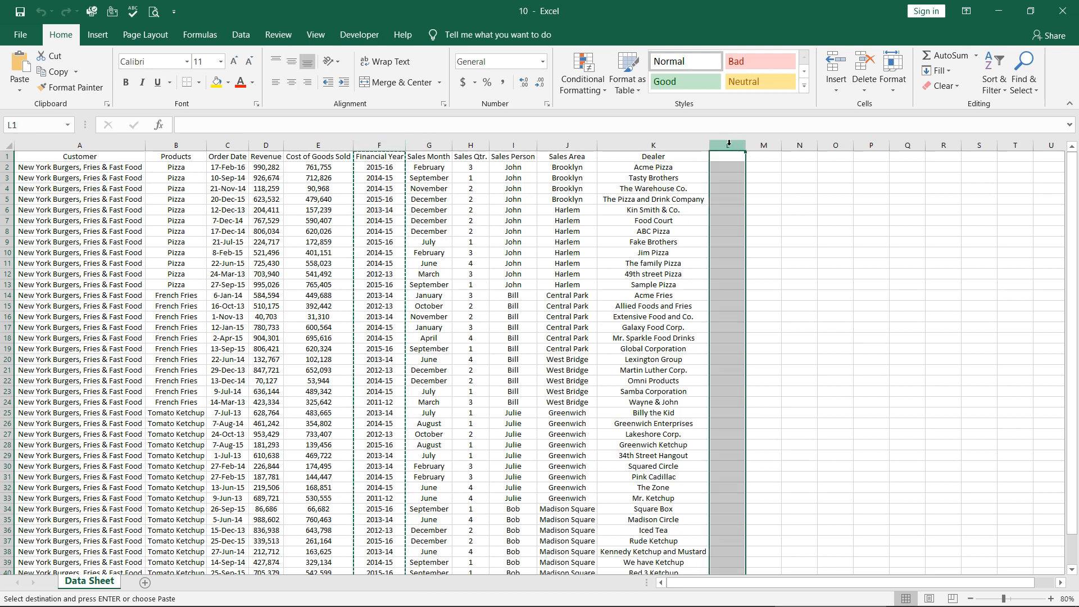
pyautogui.hotkey('ctrl', 'v')
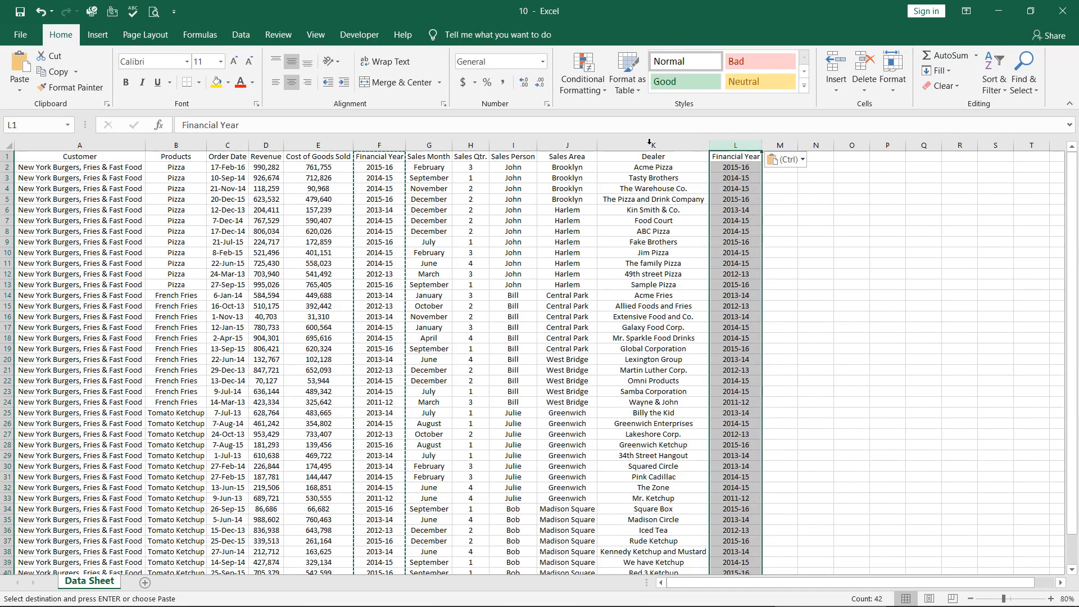
pyautogui.click(378, 146)
pyautogui.rightClick(378, 148)
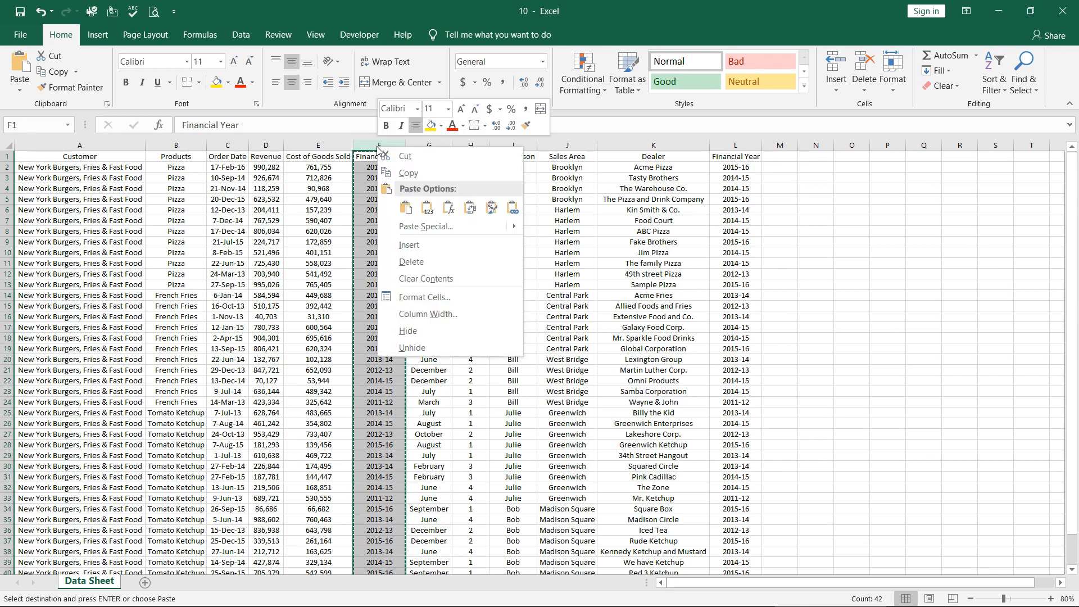
pyautogui.click(411, 262)
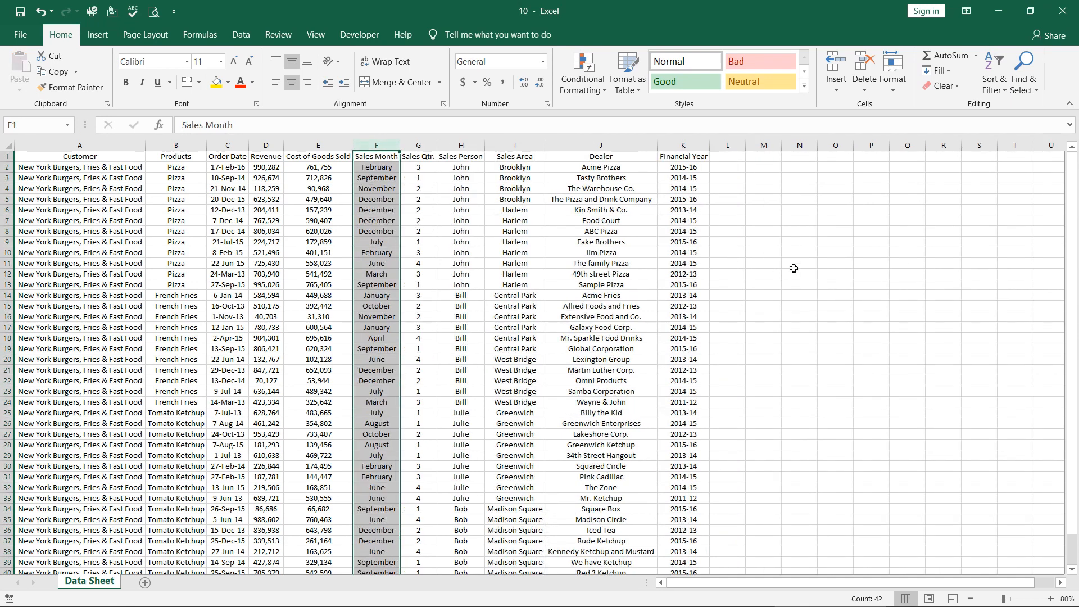
pyautogui.click(793, 267)
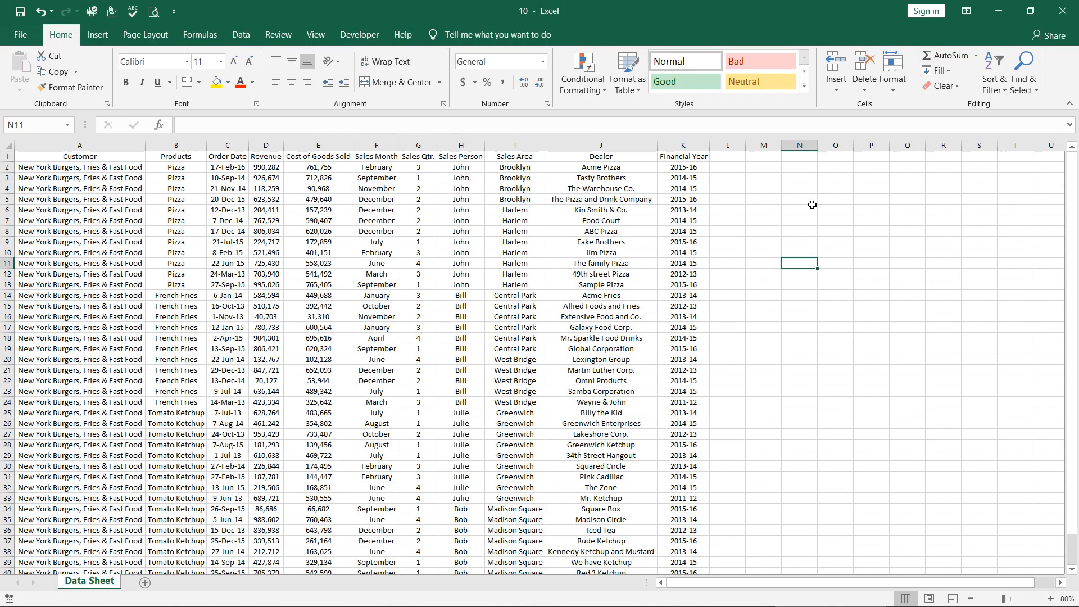
# Undo the deletion and the pasting of the Financial Year column, and clear the pending copy selection.
pyautogui.hotkey('ctrl', 'shift', 'm')
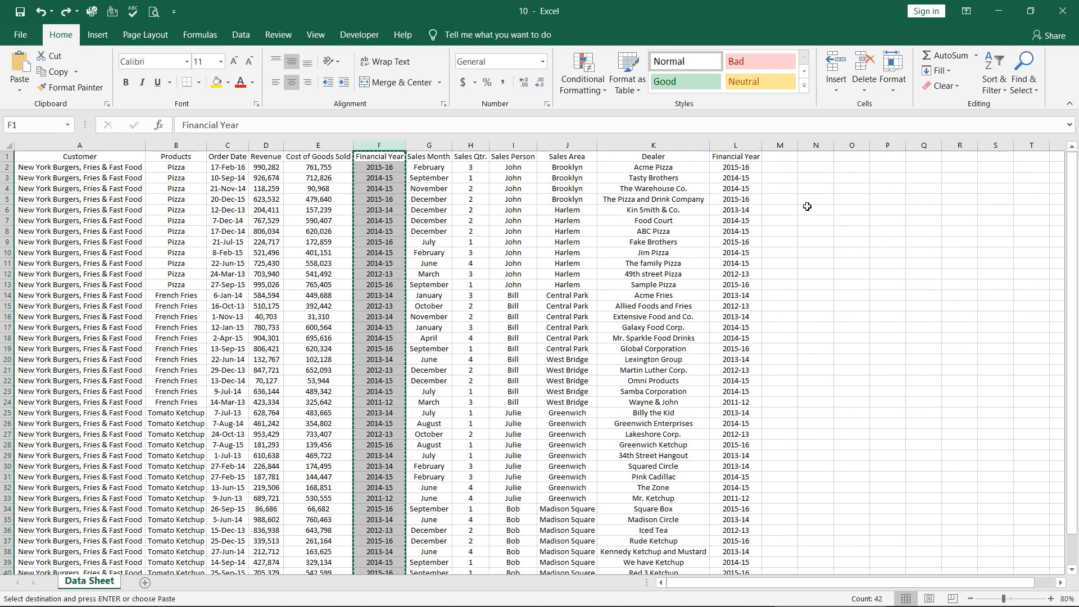
pyautogui.click(802, 207)
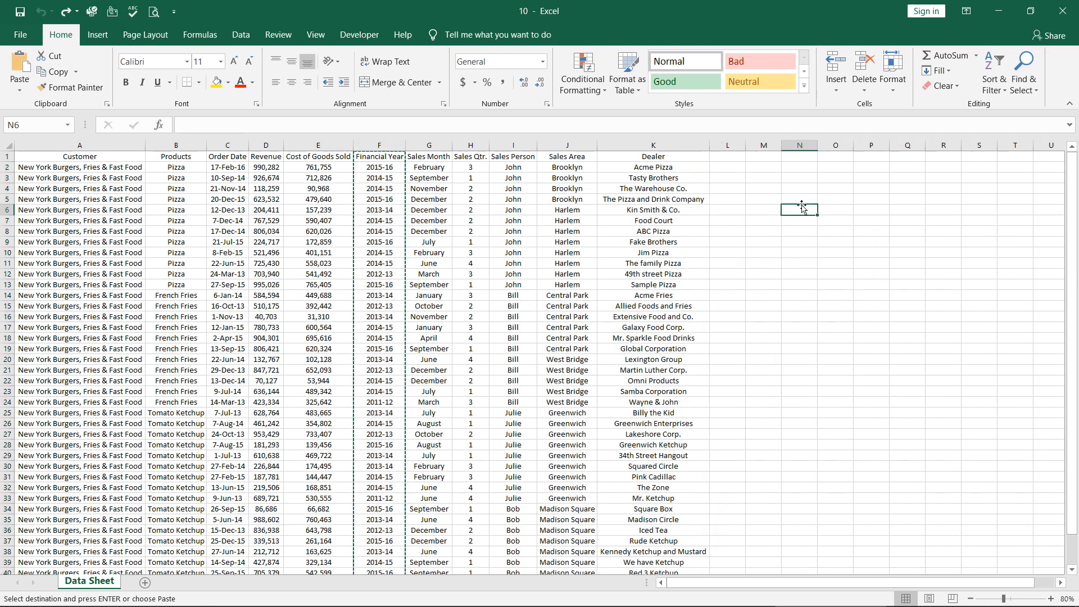
pyautogui.press('Escape')
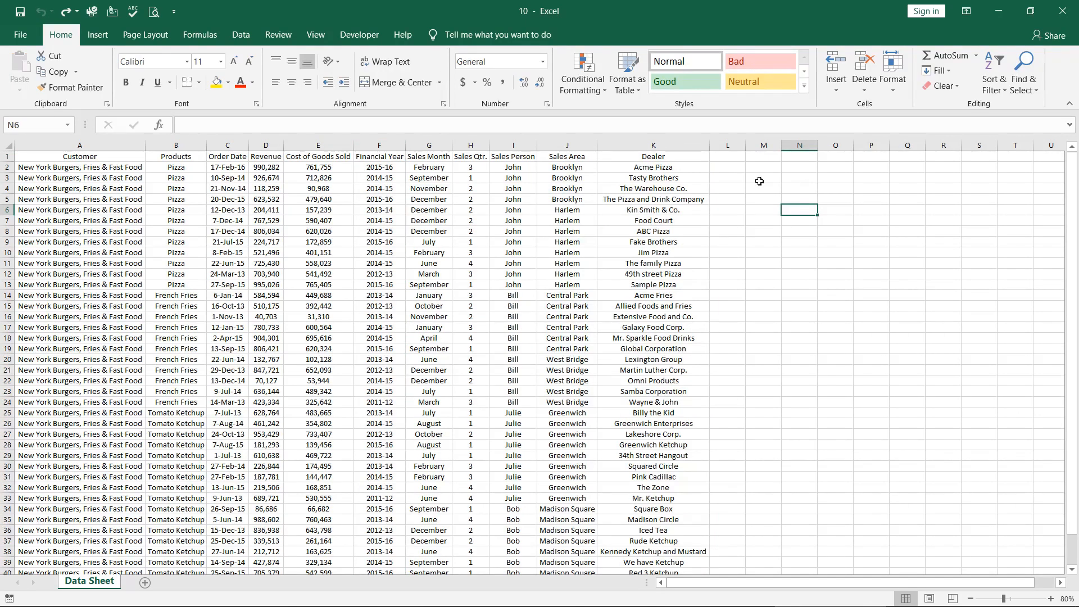
# Move the Financial Year column directly from column F to the empty column L without copying.
pyautogui.click(380, 147)
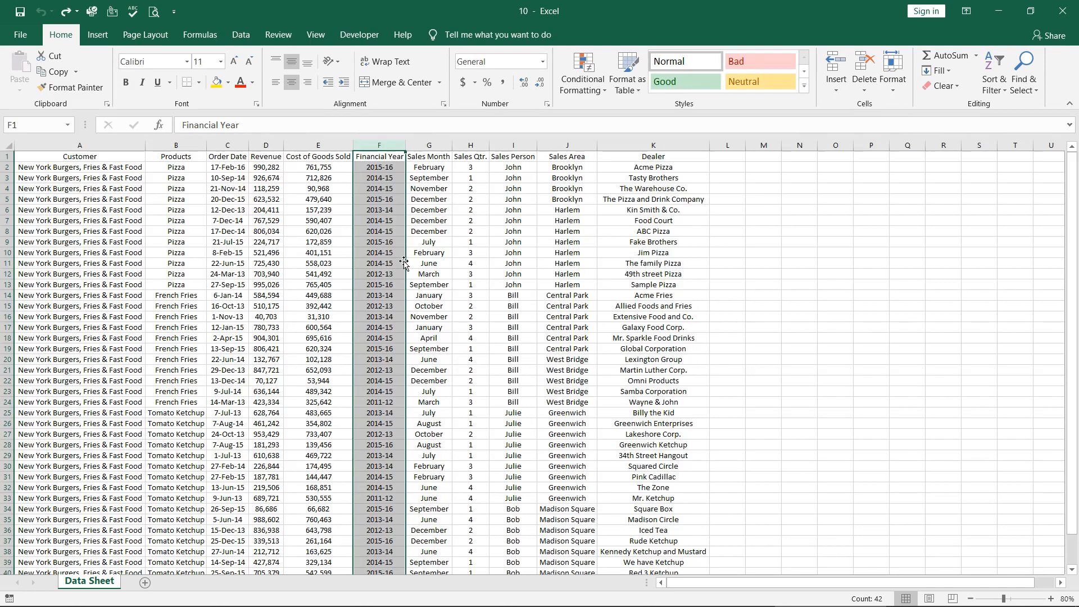
pyautogui.moveTo(404, 262); pyautogui.dragTo(724, 272)
pyautogui.click(812, 275)
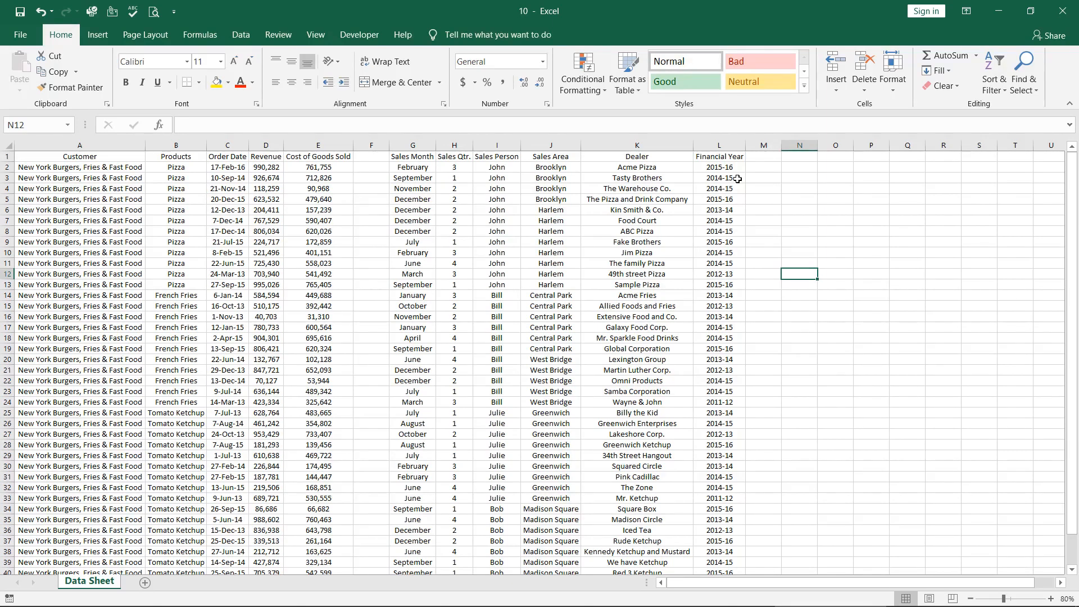
# Move the Financial Year values in L11:L20 directly to N11:N20.
pyautogui.moveTo(719, 261); pyautogui.dragTo(723, 363)
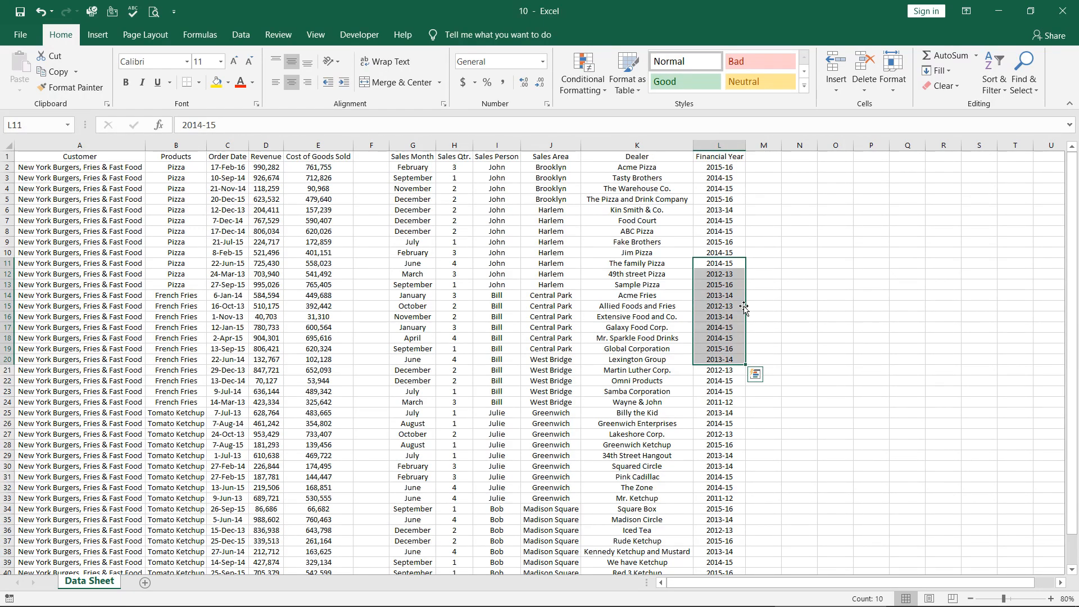
pyautogui.moveTo(744, 307); pyautogui.dragTo(797, 309)
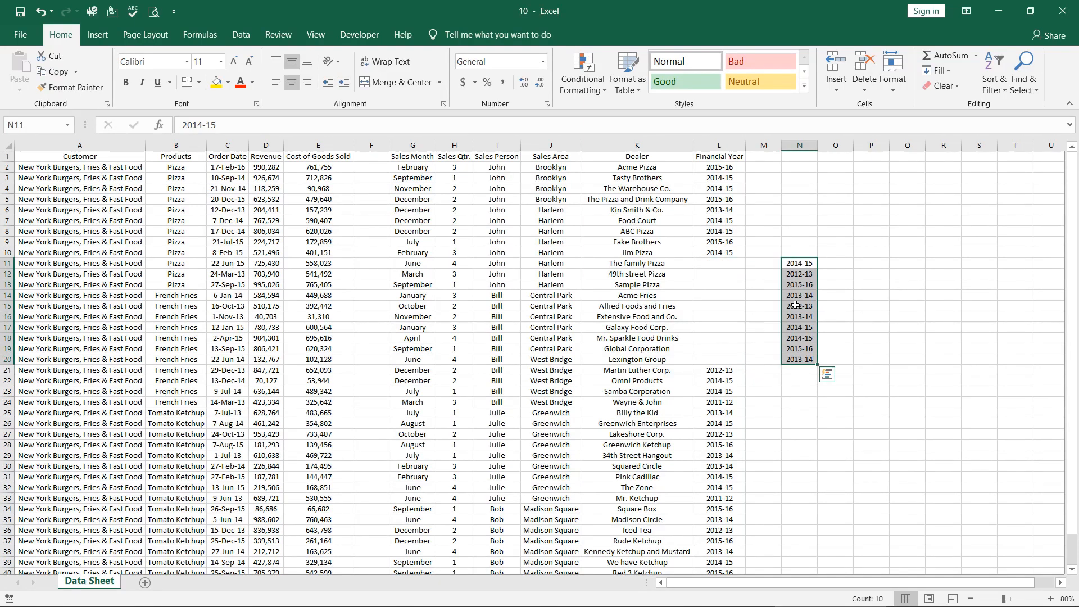
pyautogui.click(899, 303)
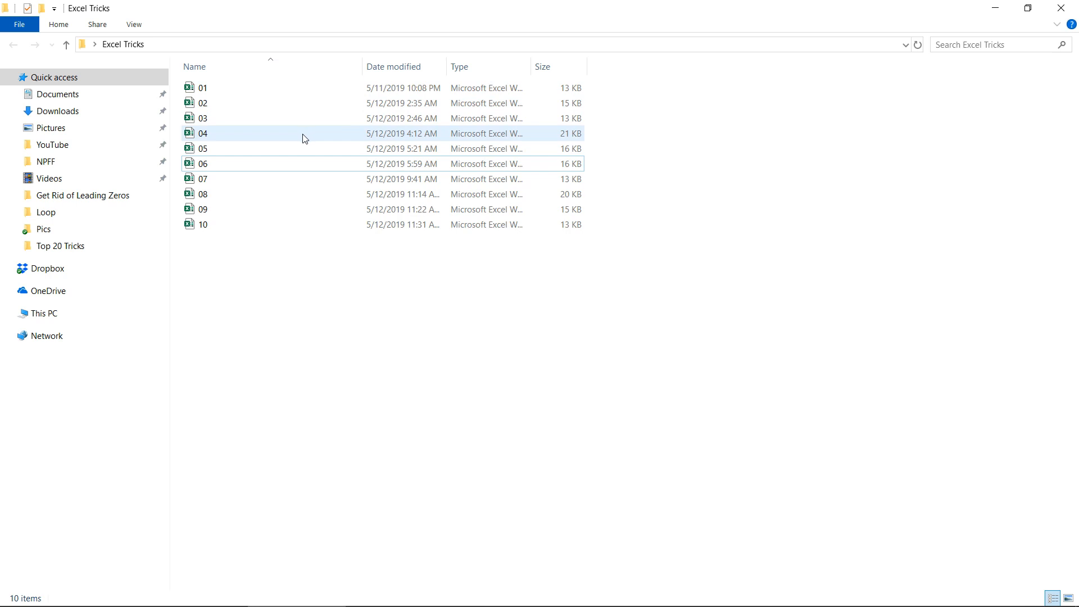
# Open all ten workbooks, 01 to 10, in the Excel Tricks folder together from File Explorer and select K24 in workbook 05.
pyautogui.hotkey('ctrl', 'a')
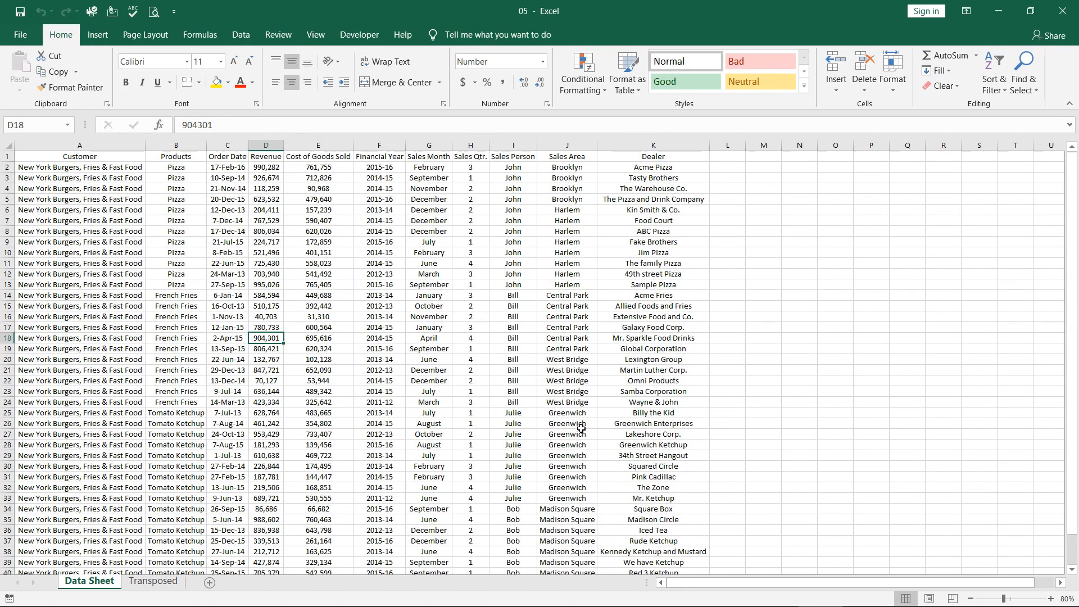
pyautogui.moveTo(612, 597)
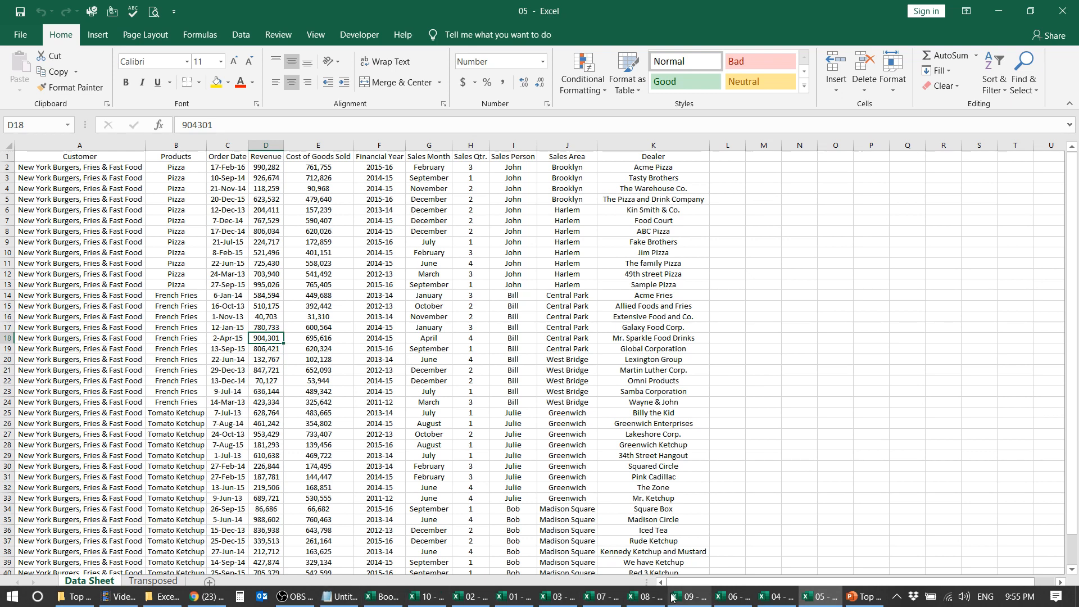
pyautogui.click(630, 397)
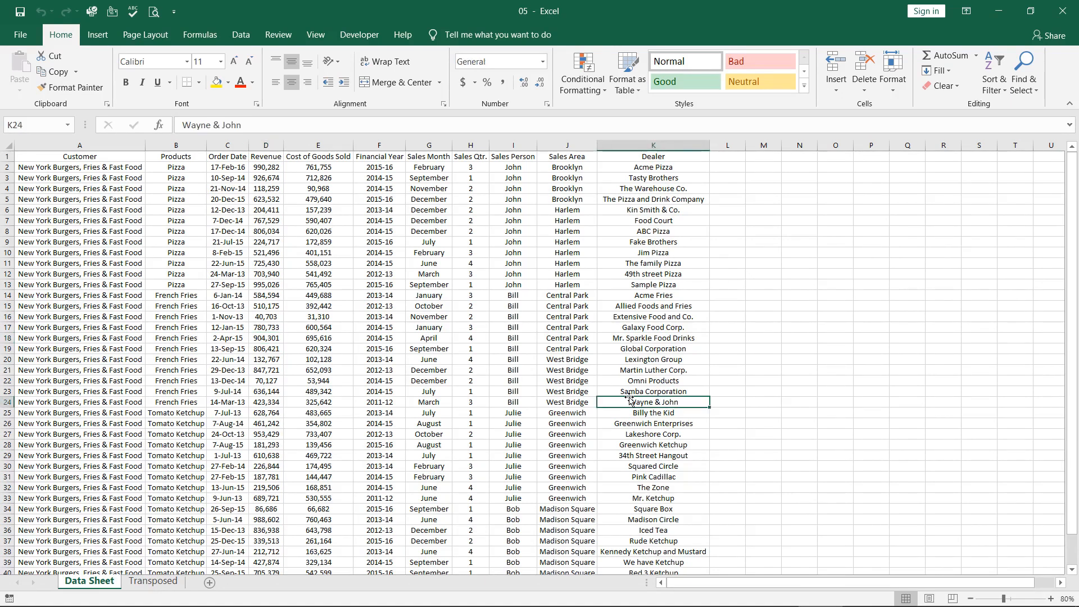
# Switch to the Excel Tricks folder in File Explorer and clear the selection of the workbooks.
pyautogui.click(630, 392)
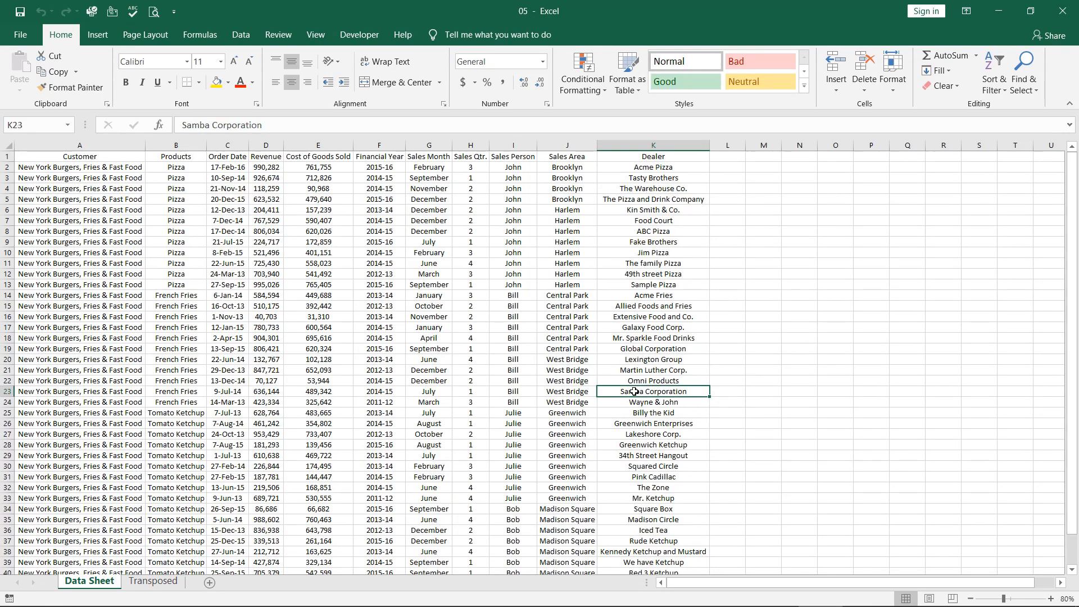
pyautogui.click(160, 601)
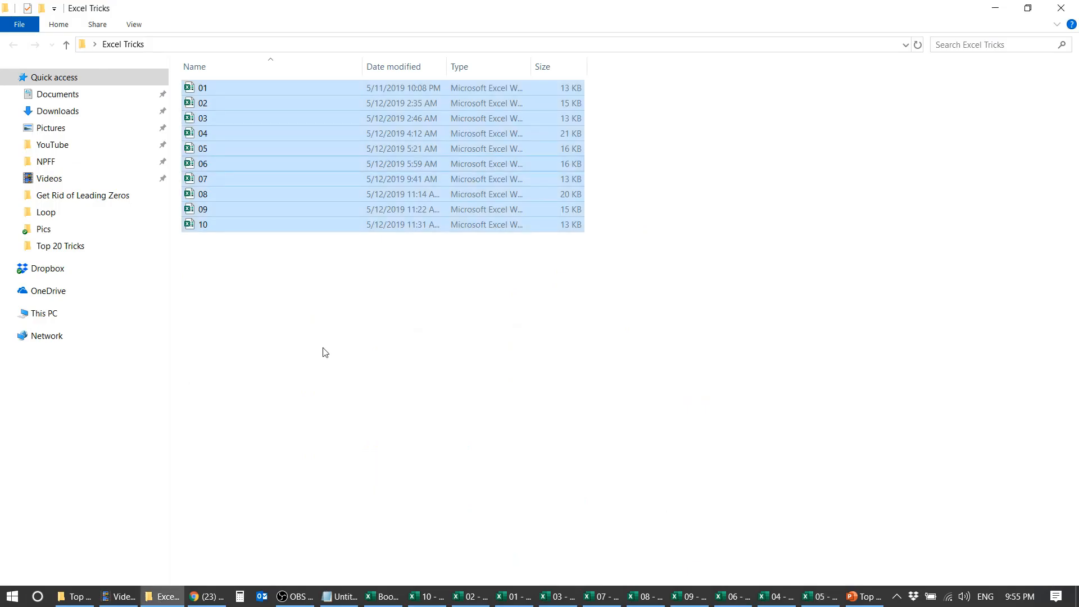
pyautogui.click(328, 350)
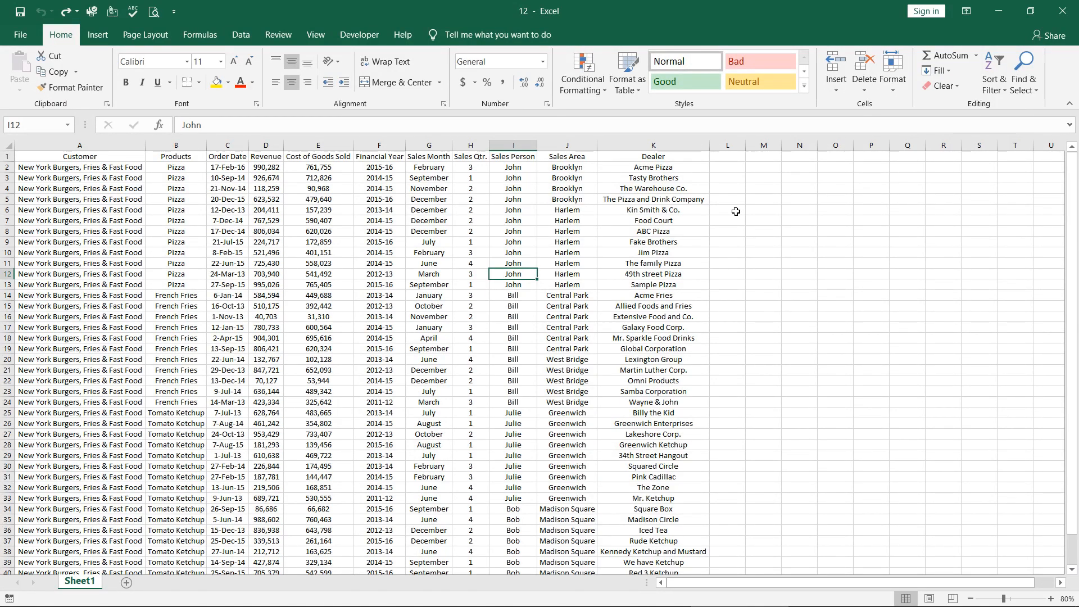
# Fill the empty cell M5 in workbook 12 with yellow and keep that cell selected.
pyautogui.click(752, 202)
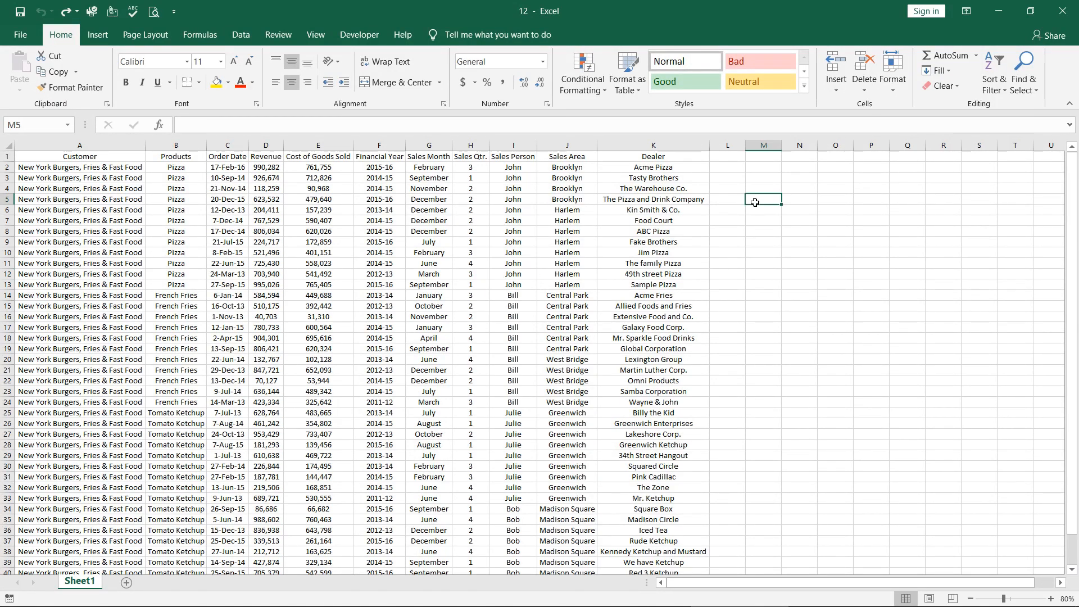
pyautogui.click(217, 82)
pyautogui.click(771, 381)
pyautogui.click(769, 203)
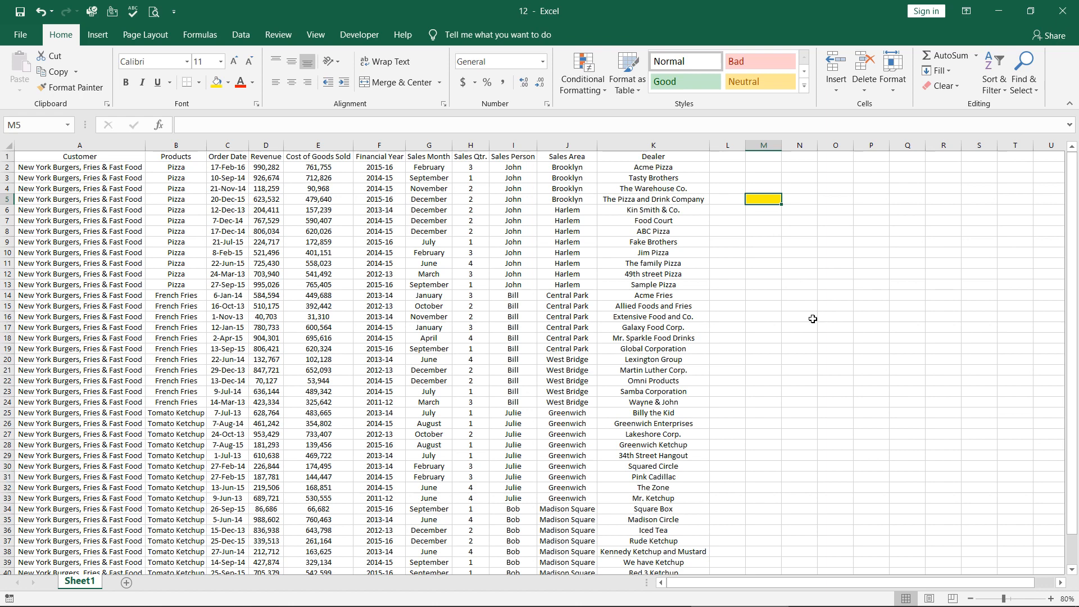
# Add a thick diagonal border to the yellow cell M5, running from its lower-left to its upper-right corner.
pyautogui.doubleClick(1051, 598)
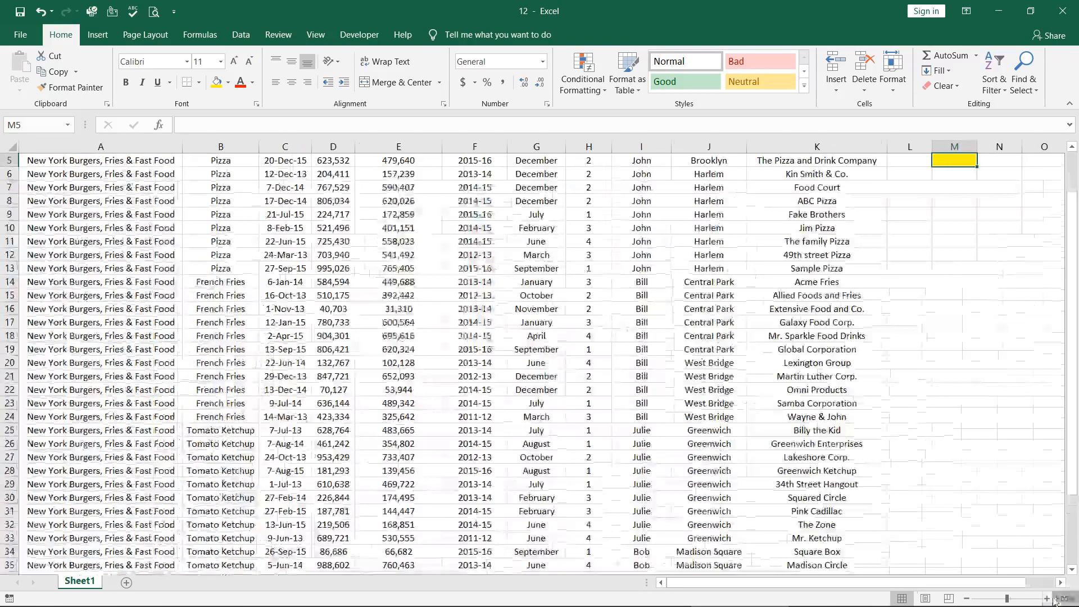
pyautogui.click(1065, 598)
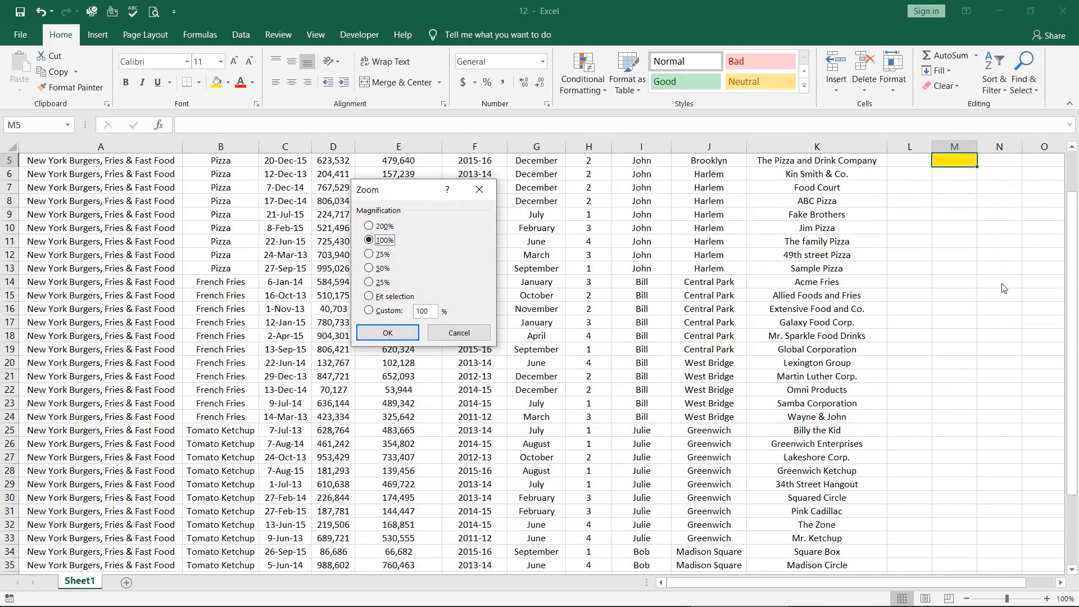
pyautogui.click(459, 332)
pyautogui.moveTo(1073, 236); pyautogui.dragTo(1071, 223)
pyautogui.moveTo(1019, 586); pyautogui.dragTo(1042, 586)
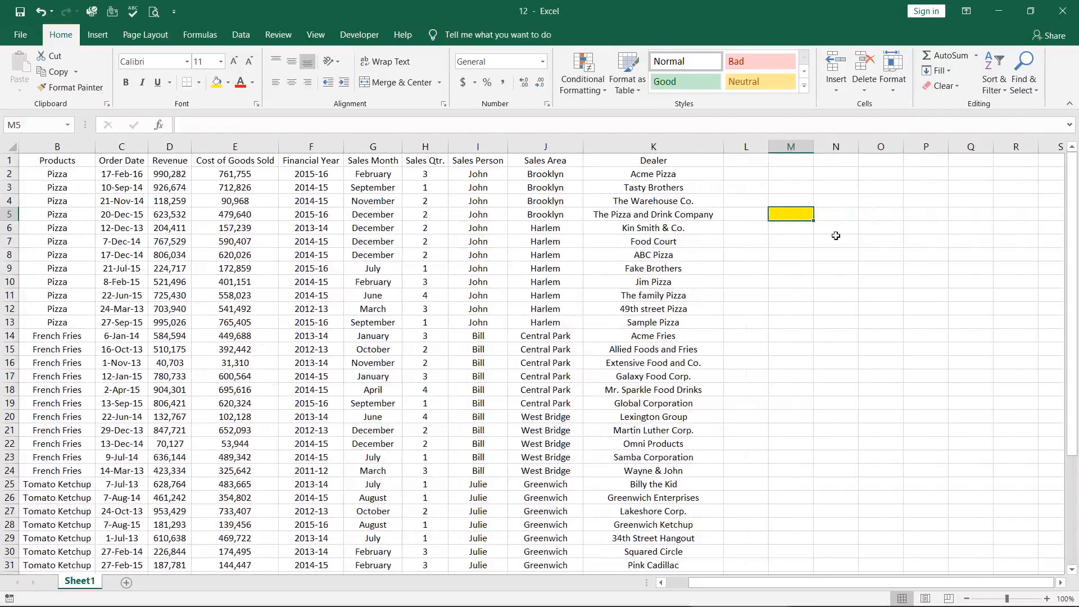
pyautogui.rightClick(787, 215)
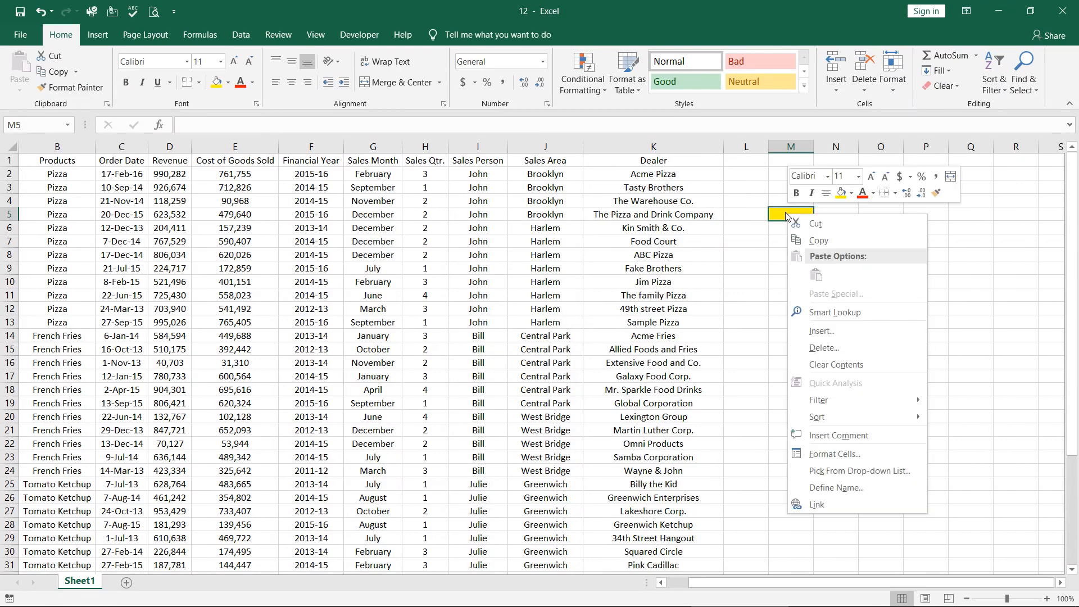
pyautogui.click(834, 456)
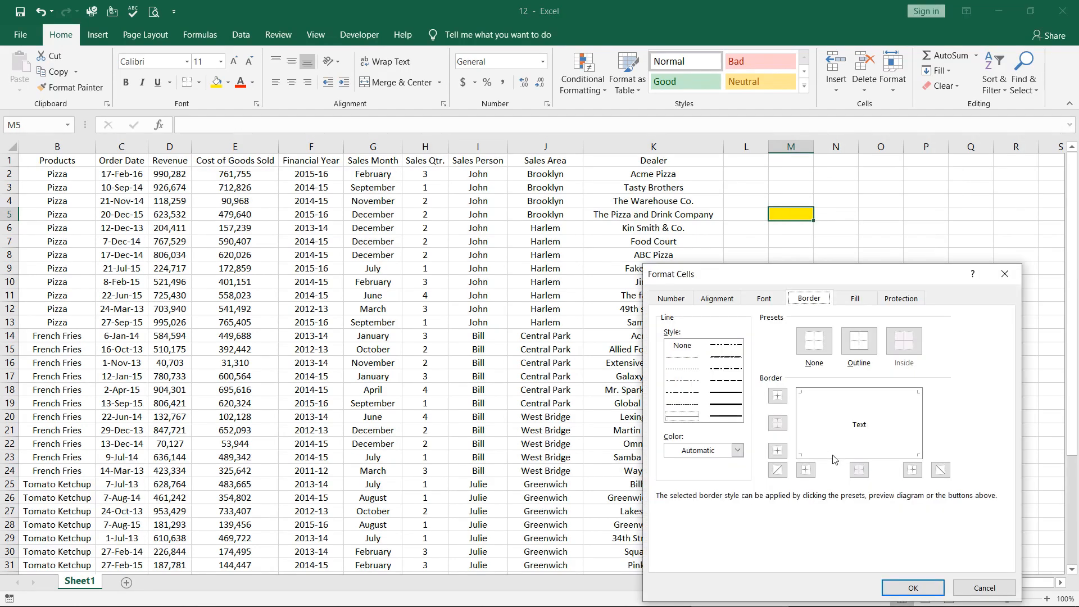
pyautogui.moveTo(818, 272); pyautogui.dragTo(501, 133)
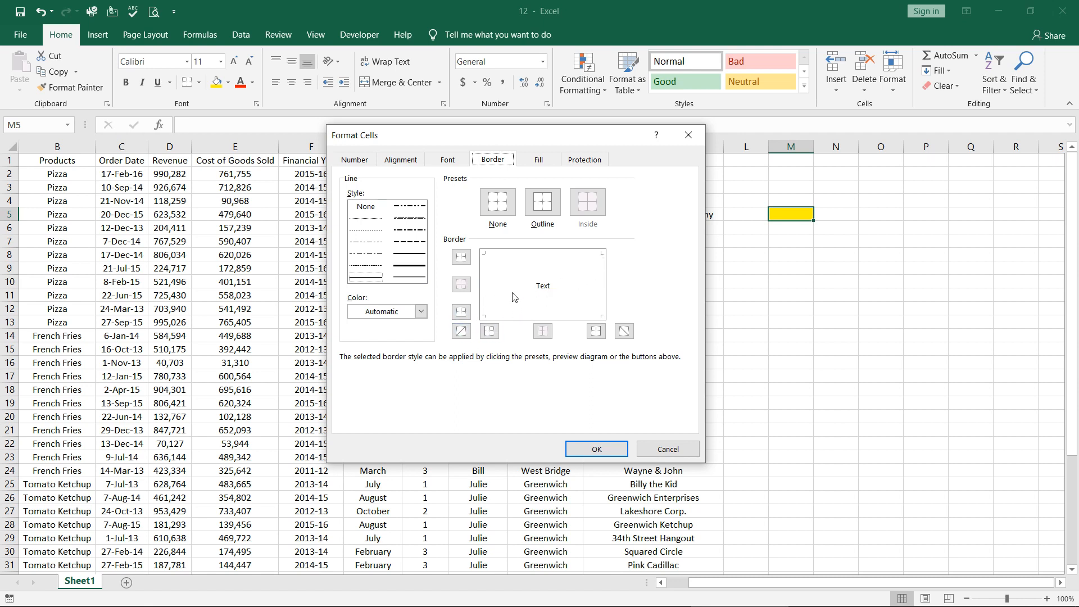
pyautogui.click(462, 332)
pyautogui.click(419, 268)
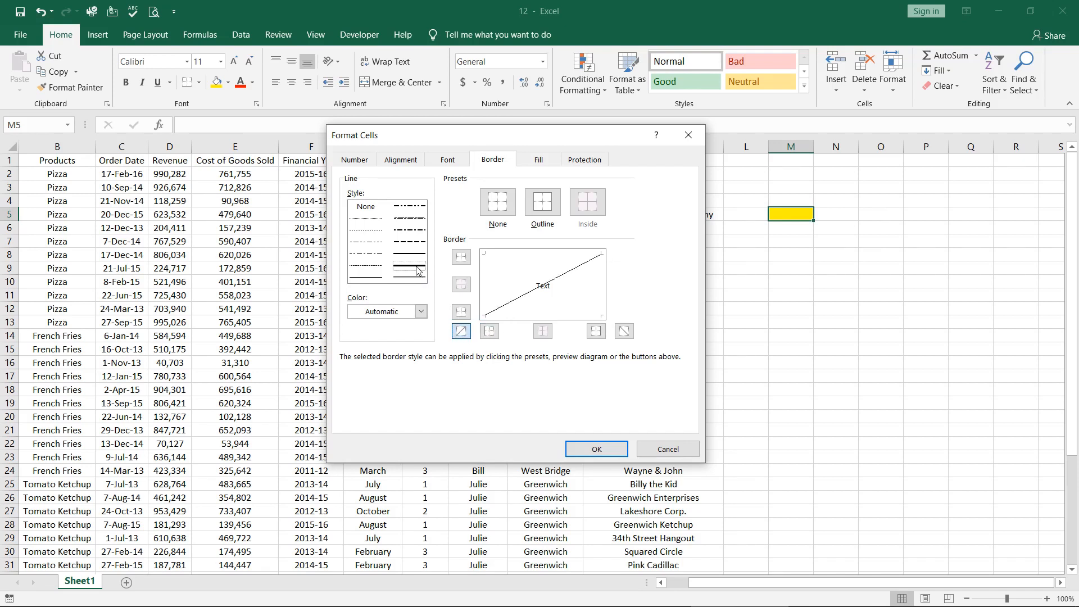
pyautogui.click(461, 332)
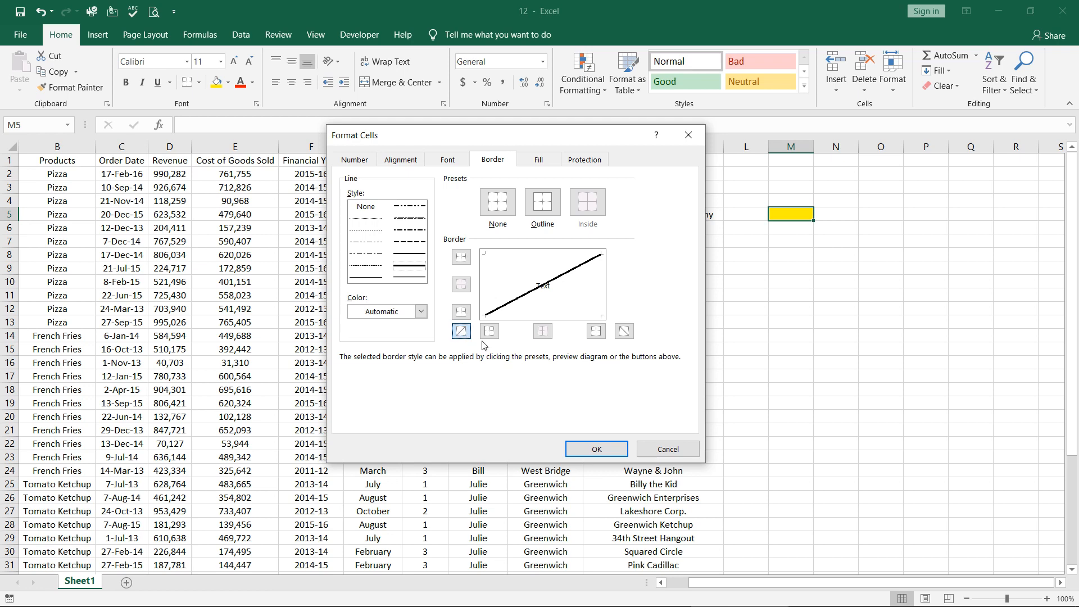
pyautogui.click(597, 449)
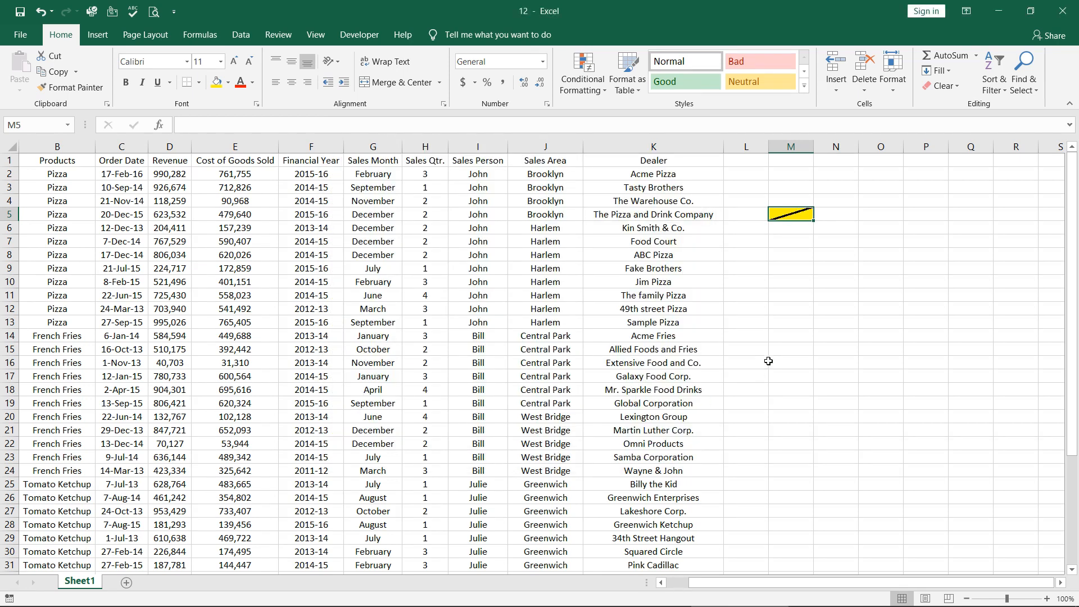
# Apply cell borders to the empty range M11:O18.
pyautogui.click(768, 362)
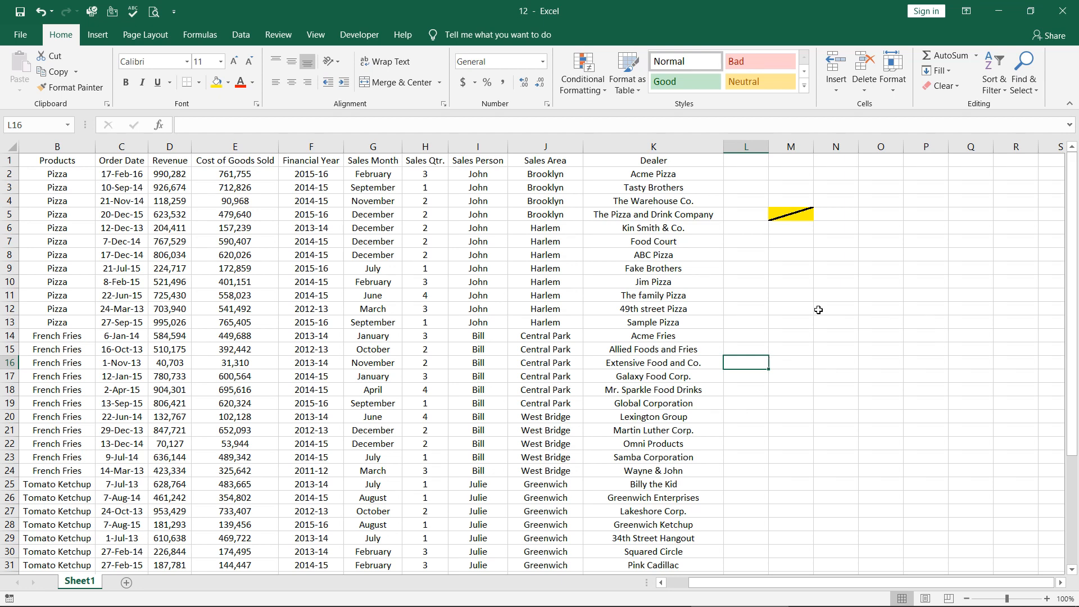
pyautogui.moveTo(791, 296); pyautogui.dragTo(855, 385)
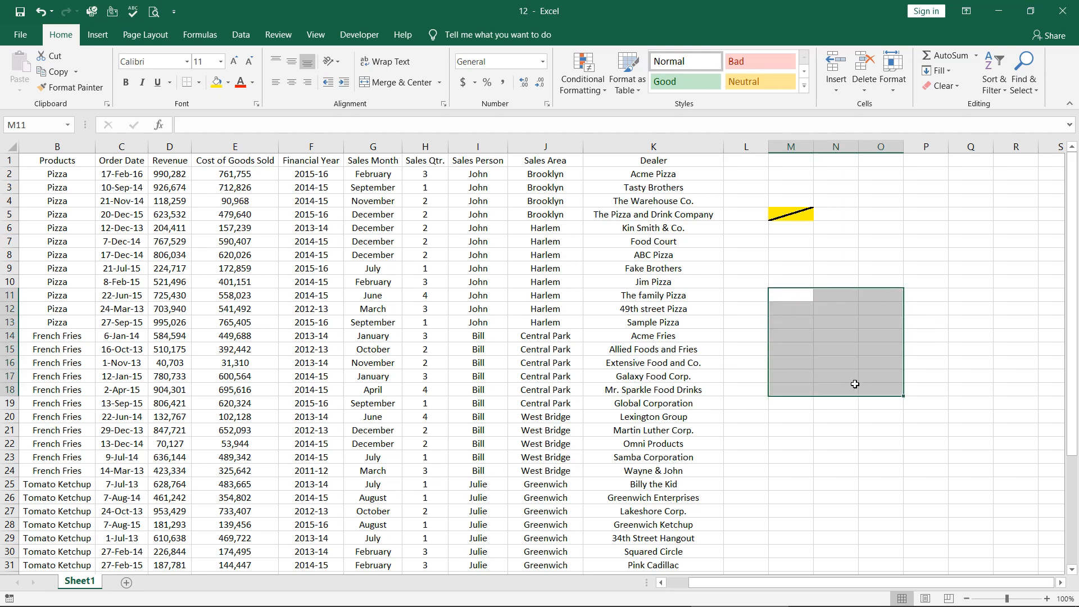
pyautogui.click(199, 82)
pyautogui.click(206, 203)
pyautogui.click(959, 294)
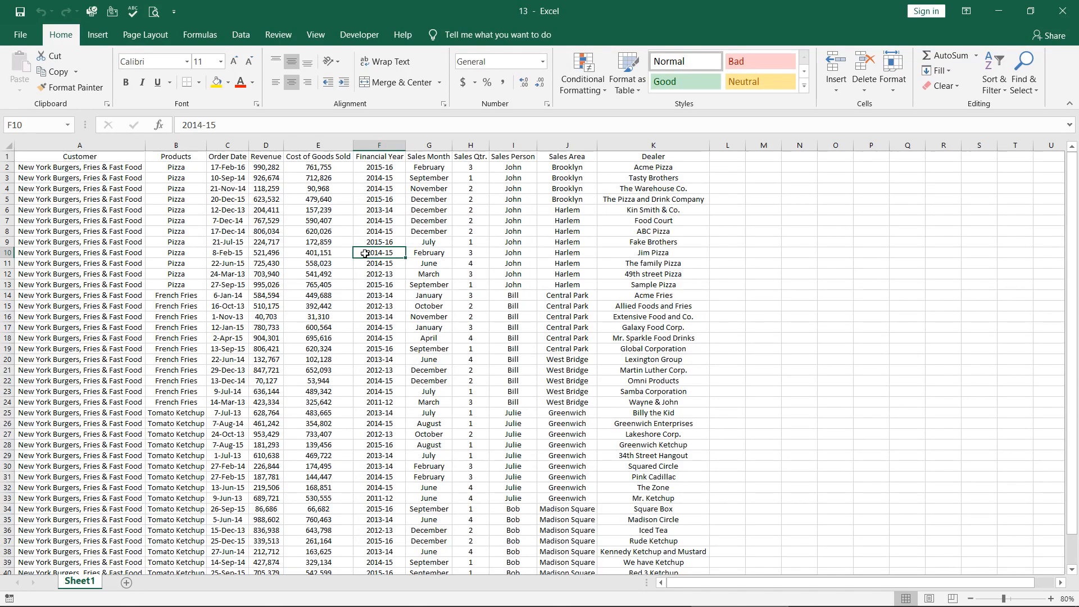
# Insert five blank rows above row 14 in workbook 13, adding one row at a time.
pyautogui.click(3, 252)
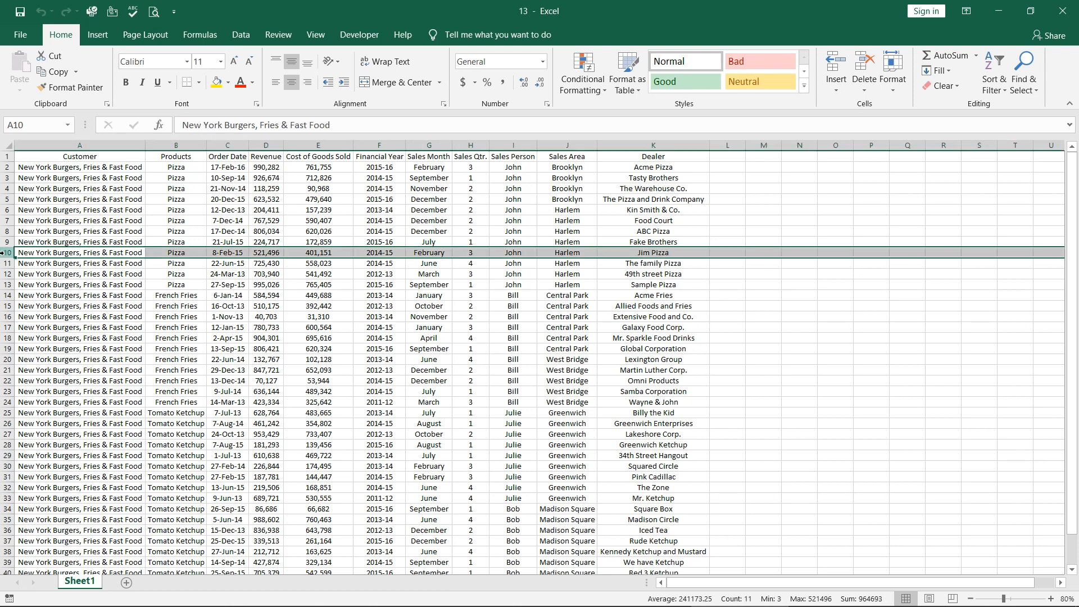
pyautogui.click(8, 285)
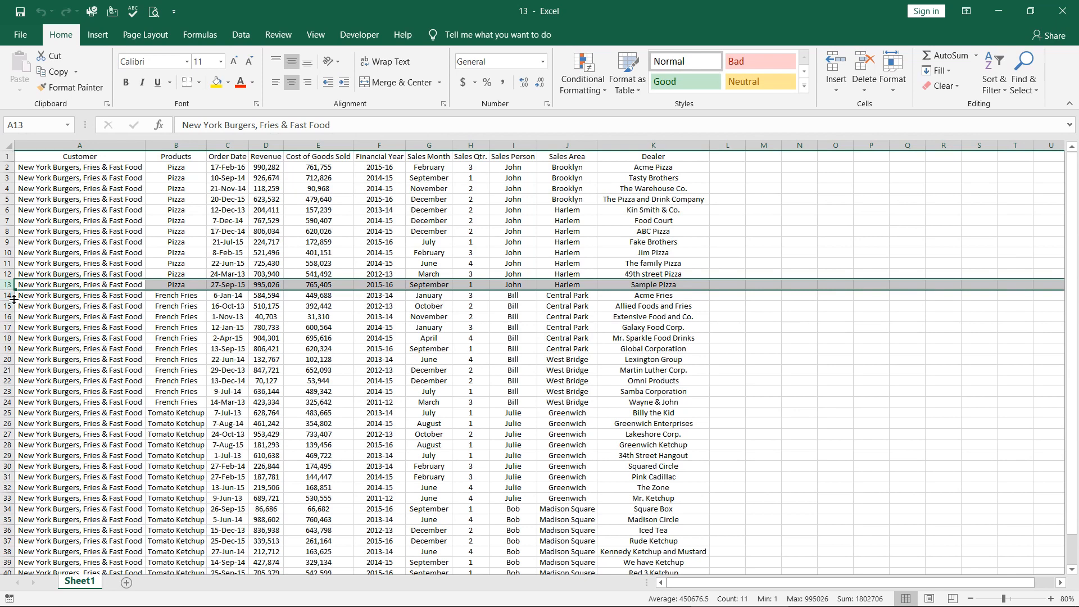
pyautogui.click(6, 295)
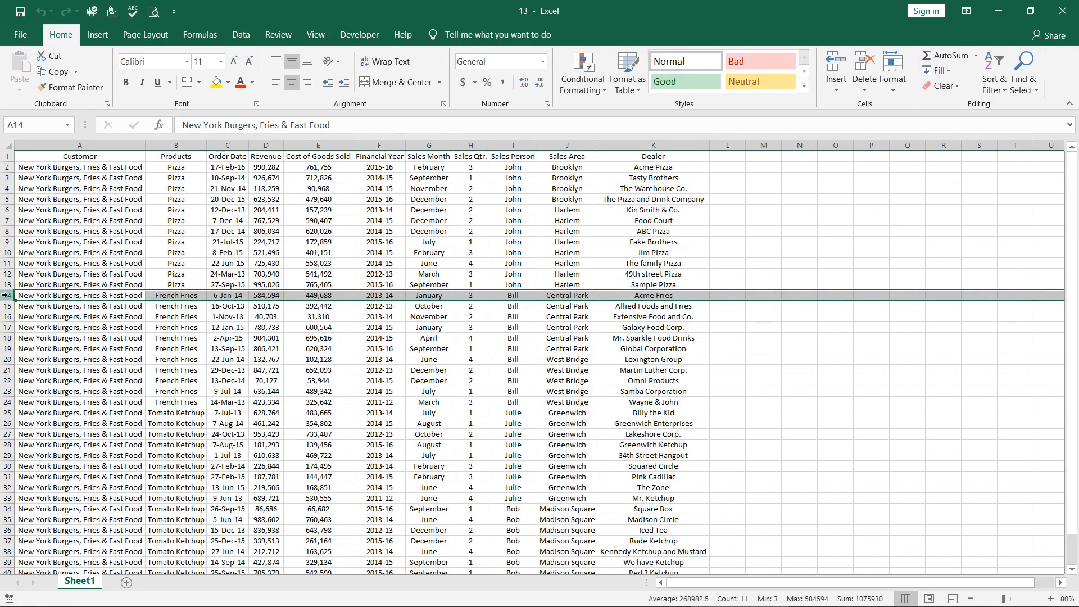
pyautogui.rightClick(5, 295)
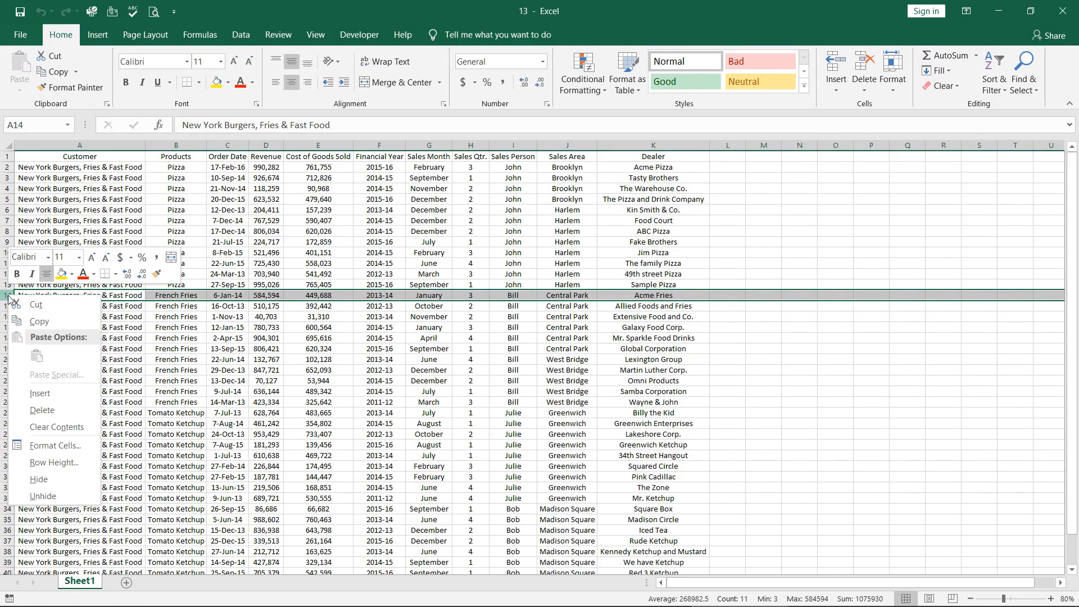
pyautogui.click(41, 387)
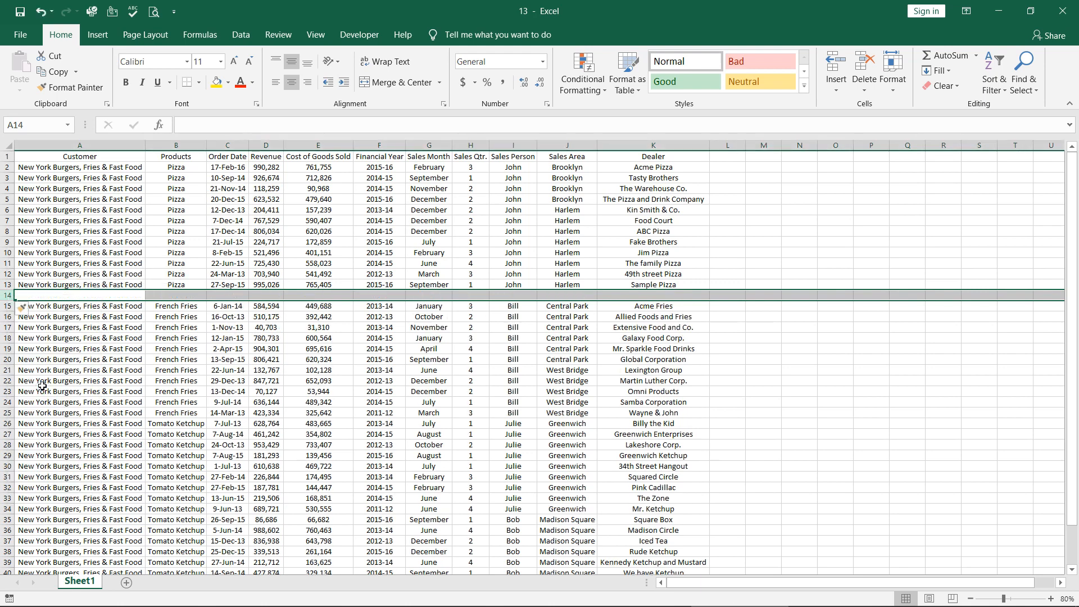
pyautogui.rightClick(8, 295)
pyautogui.click(58, 394)
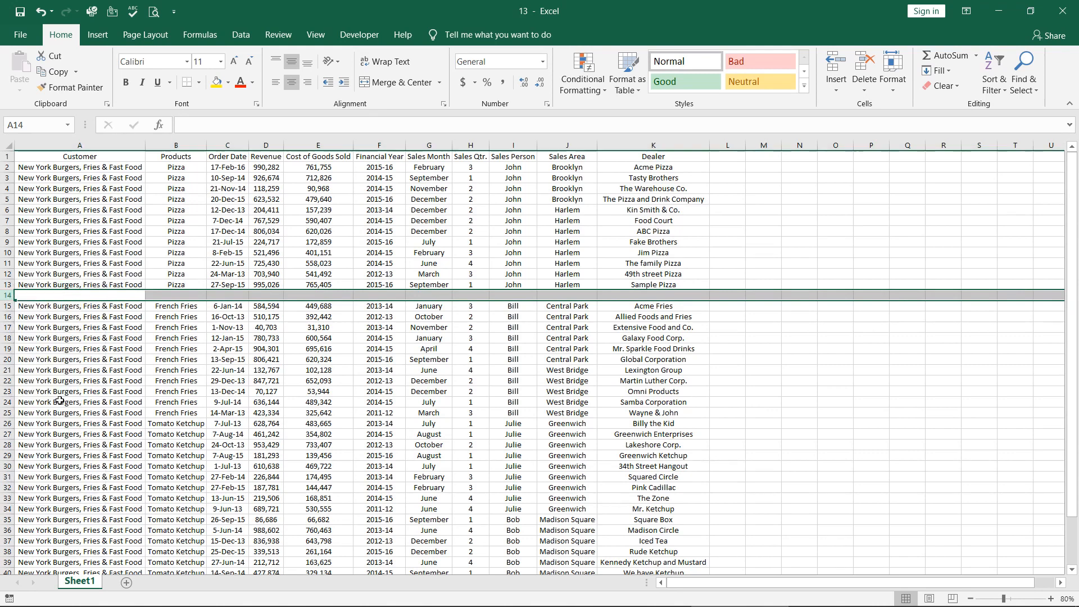
pyautogui.press('F4')
pyautogui.press('F4')
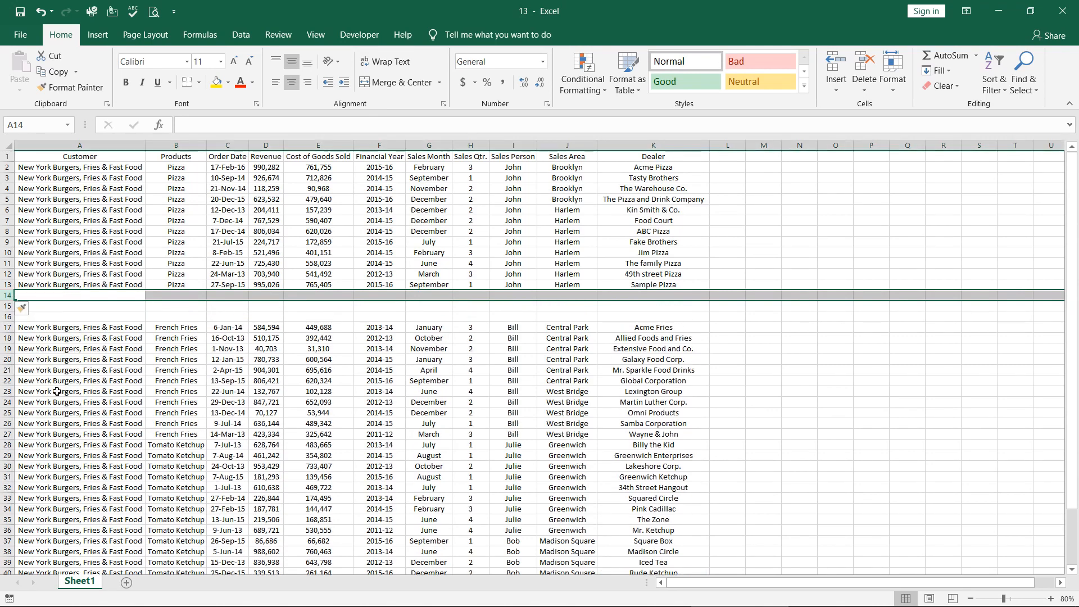
pyautogui.press('F4')
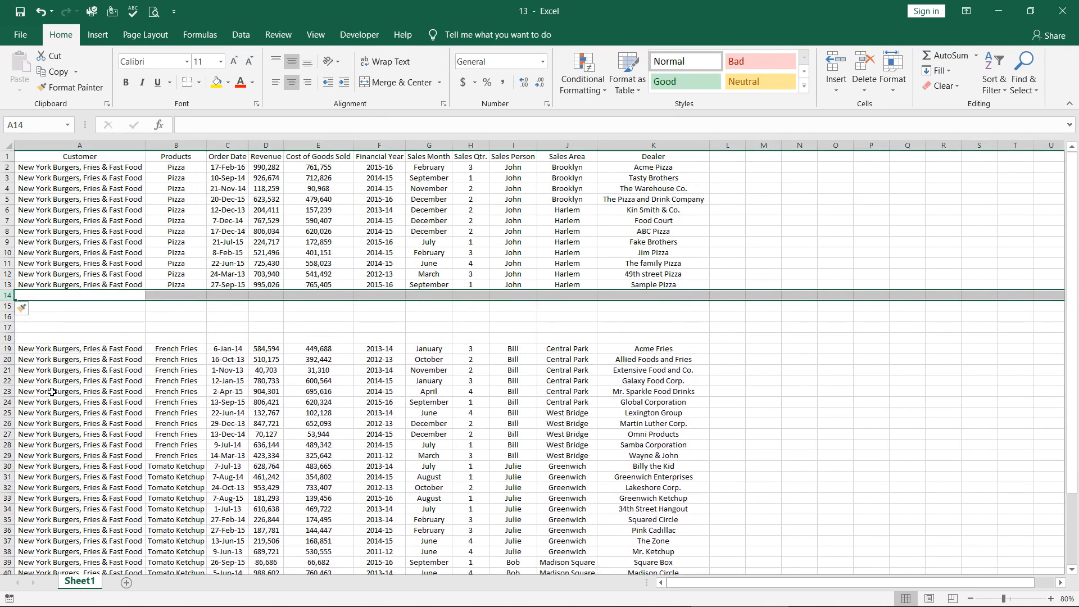
# Undo all five single-row insertions above the first French Fries row.
pyautogui.hotkey('ctrl', 'z')
pyautogui.hotkey('ctrl', 'z')
pyautogui.hotkey('ctrl', 'z')
pyautogui.hotkey('ctrl', 'z')
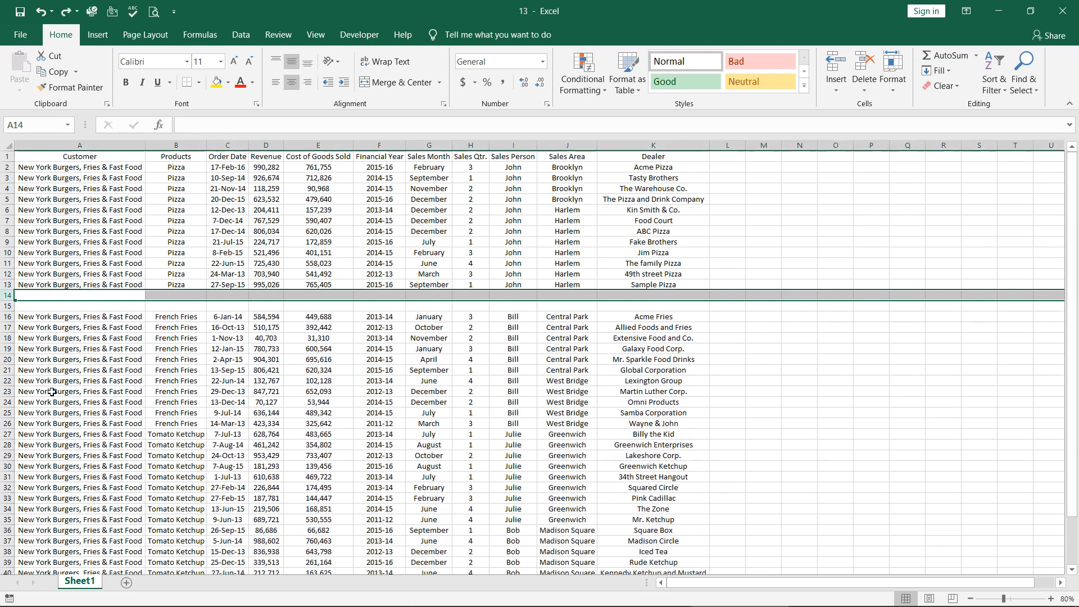
pyautogui.hotkey('ctrl', 'z')
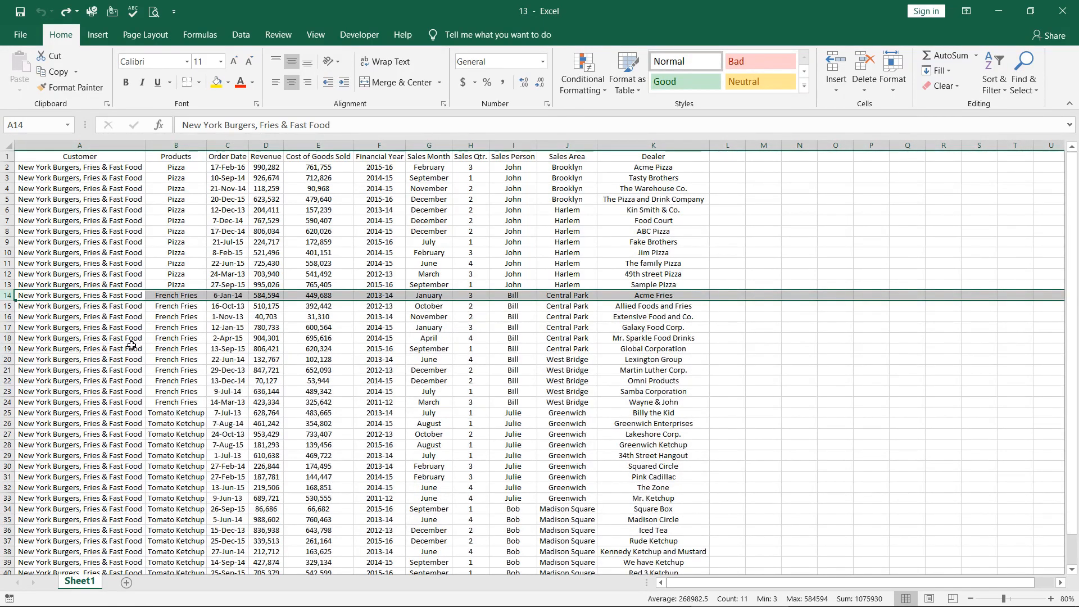
# Insert five blank rows at once above row 14, using rows 14 to 18 as the selection, and select A14:A18.
pyautogui.moveTo(6, 295); pyautogui.dragTo(8, 334)
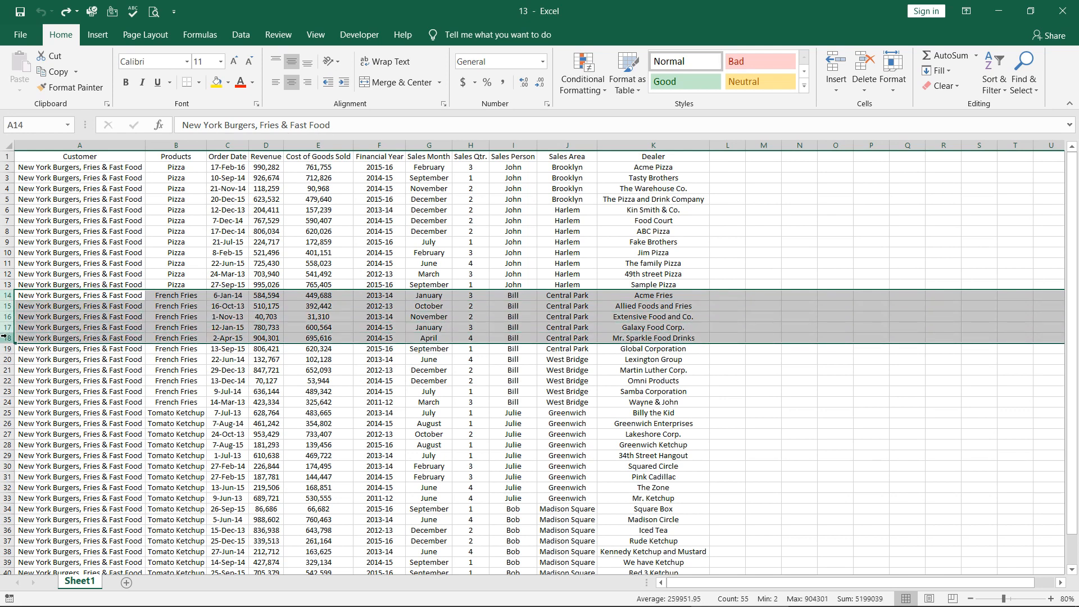
pyautogui.rightClick(6, 306)
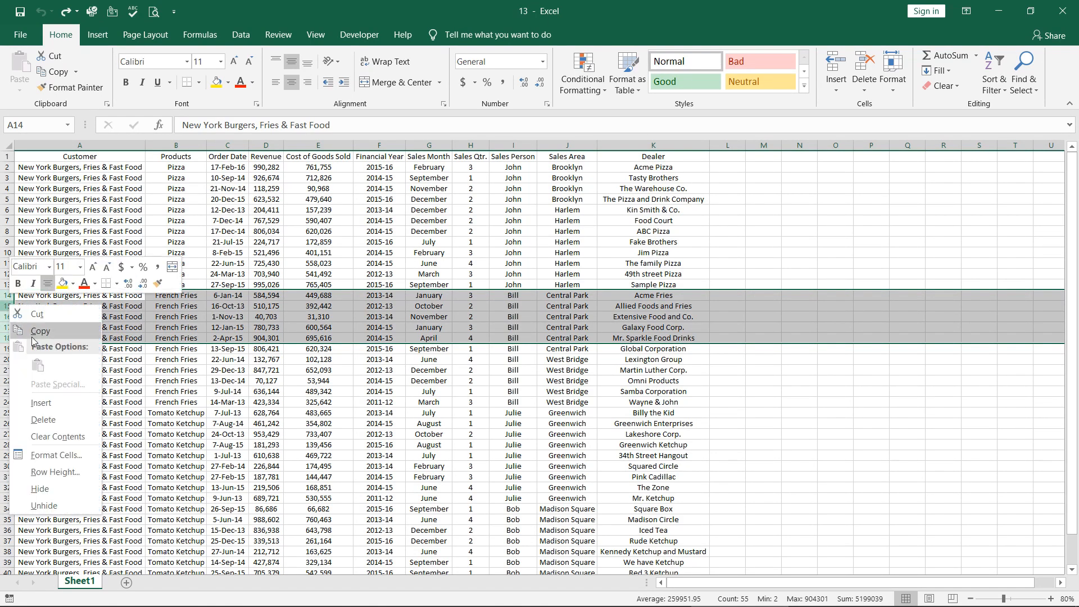
pyautogui.click(50, 402)
pyautogui.moveTo(90, 403); pyautogui.dragTo(92, 394)
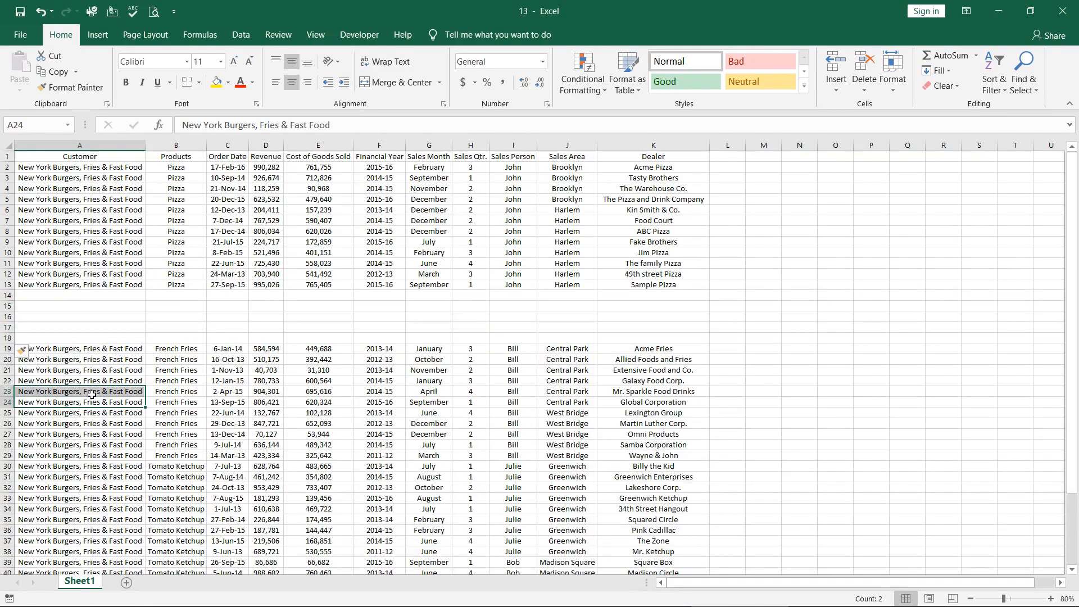
pyautogui.moveTo(79, 295); pyautogui.dragTo(86, 333)
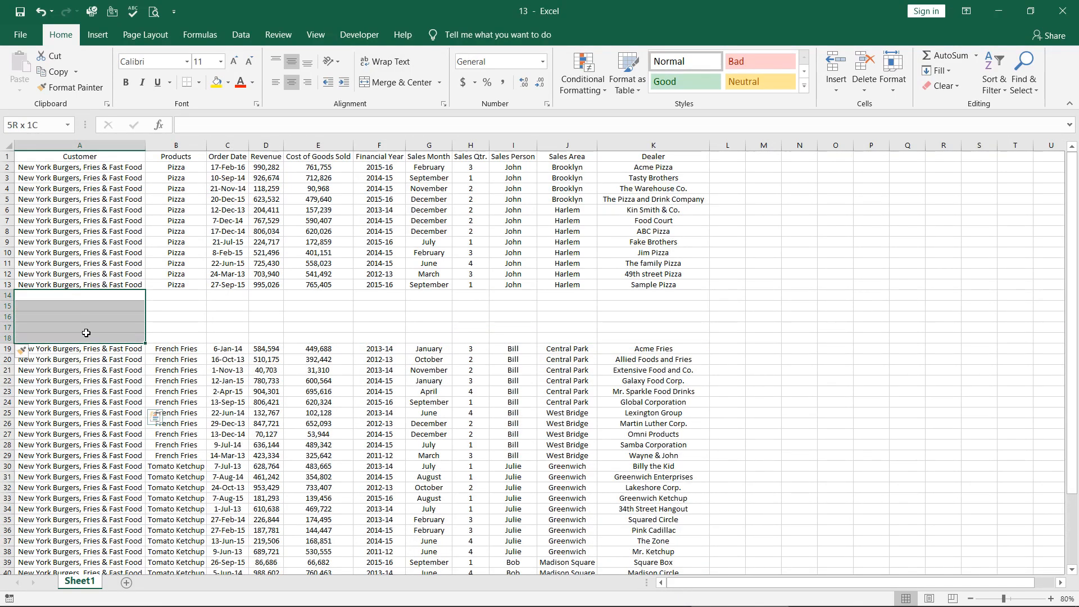
# Undo the insertion of the five-row block and select cell F10.
pyautogui.click(438, 437)
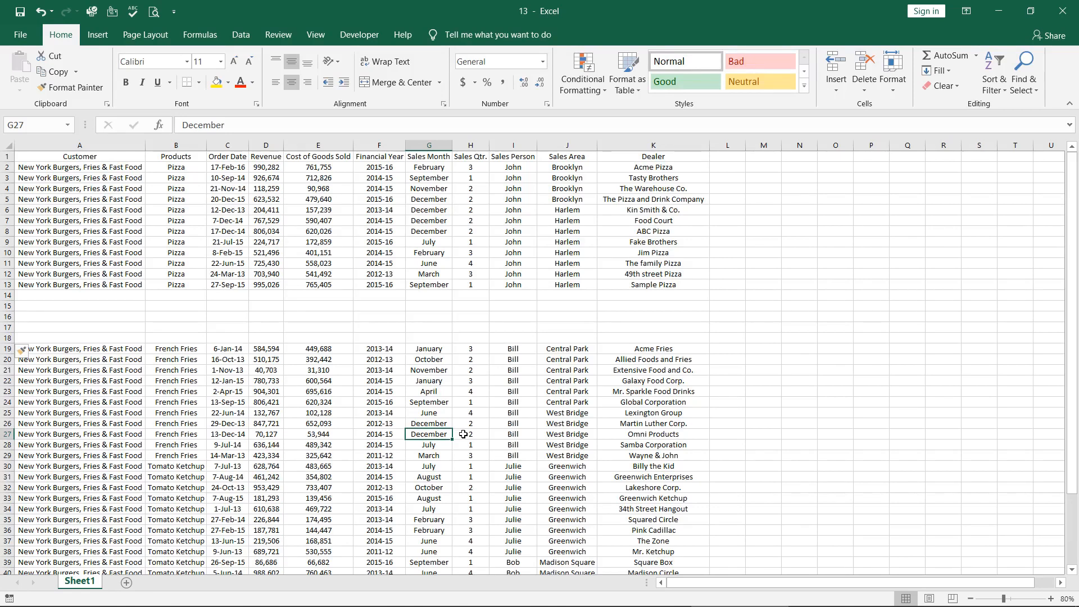
pyautogui.hotkey('ctrl', 'z')
pyautogui.click(396, 248)
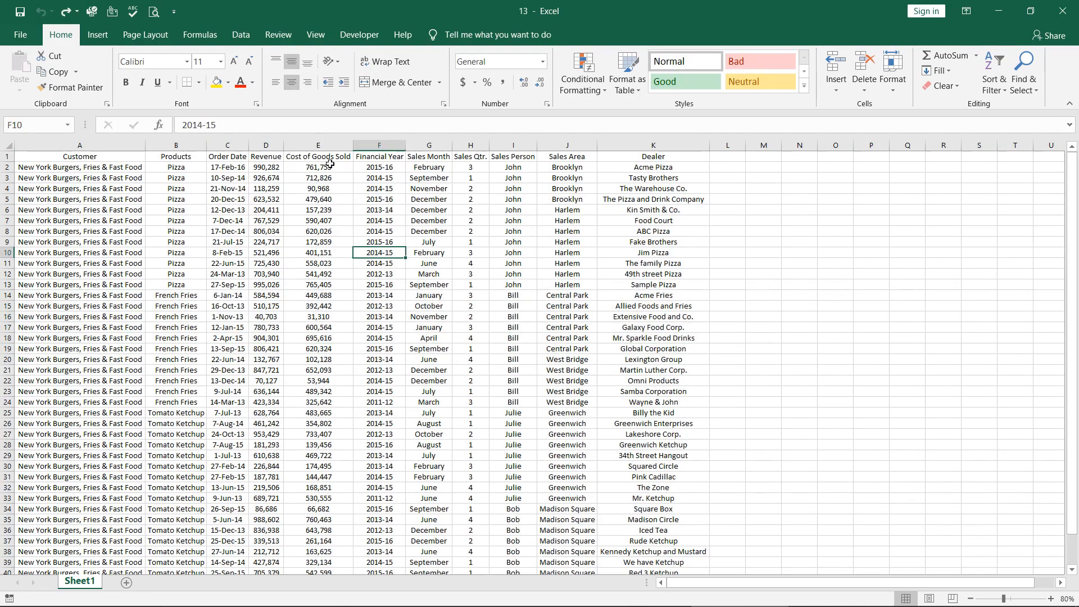
# Insert three blank columns at once before the Cost of Goods Sold column, using columns E to G as the selection.
pyautogui.click(319, 147)
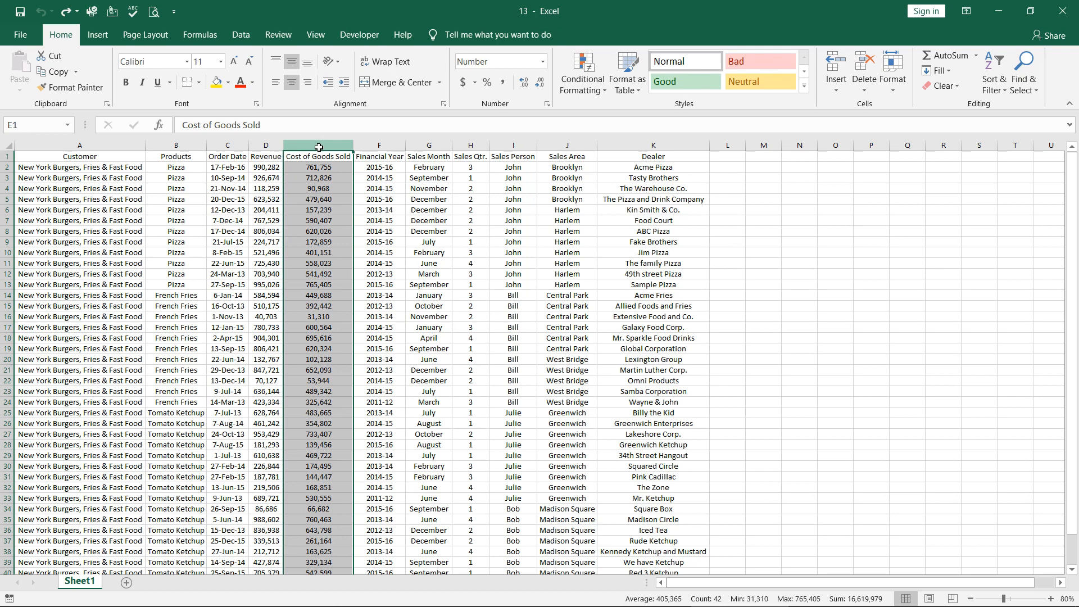
pyautogui.moveTo(319, 146); pyautogui.dragTo(429, 142)
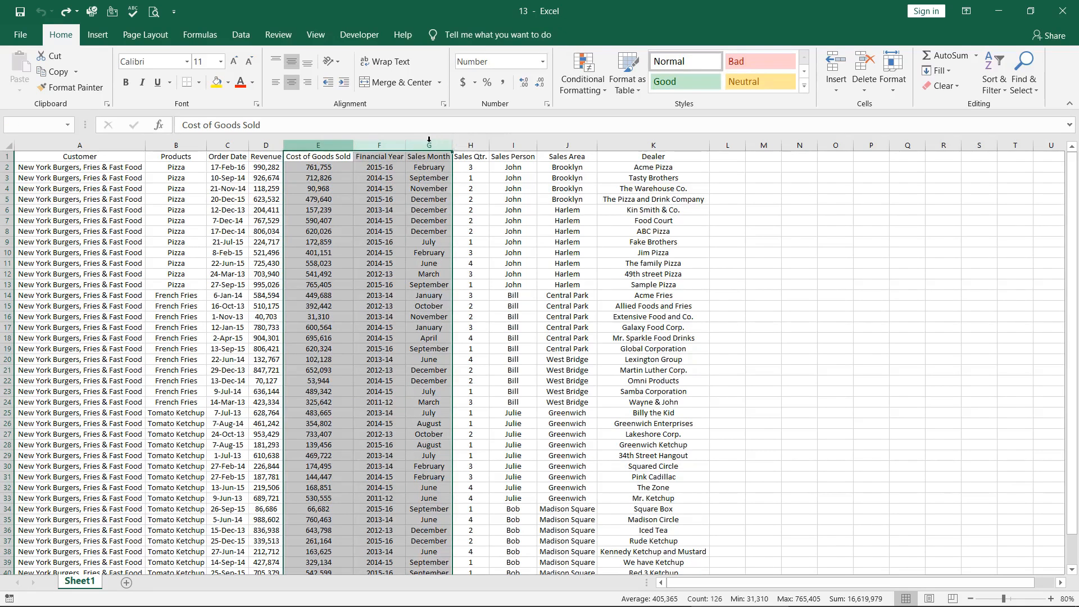
pyautogui.rightClick(361, 143)
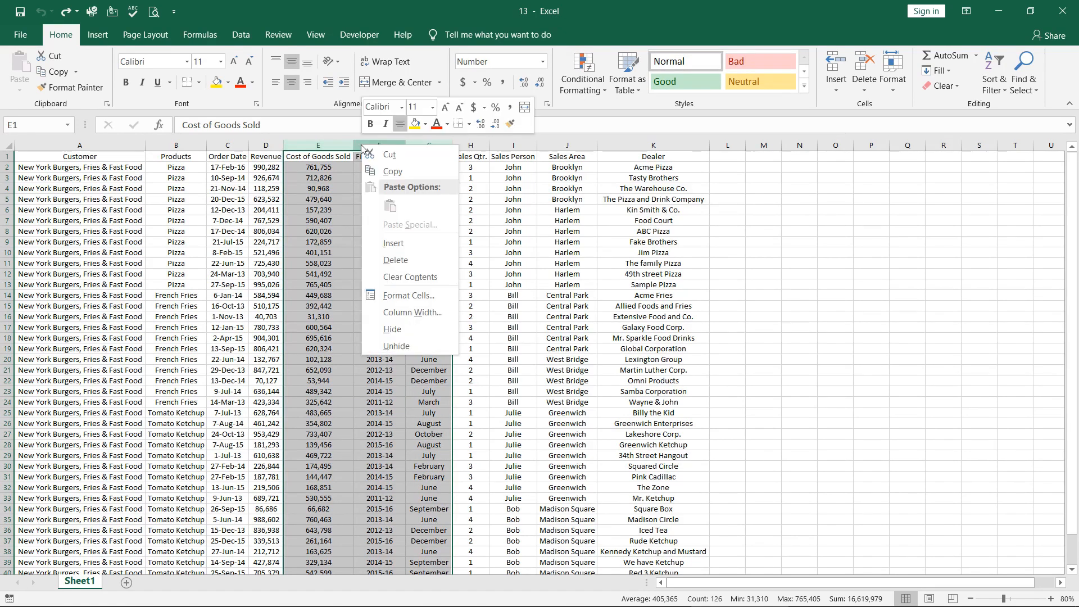
pyautogui.click(399, 239)
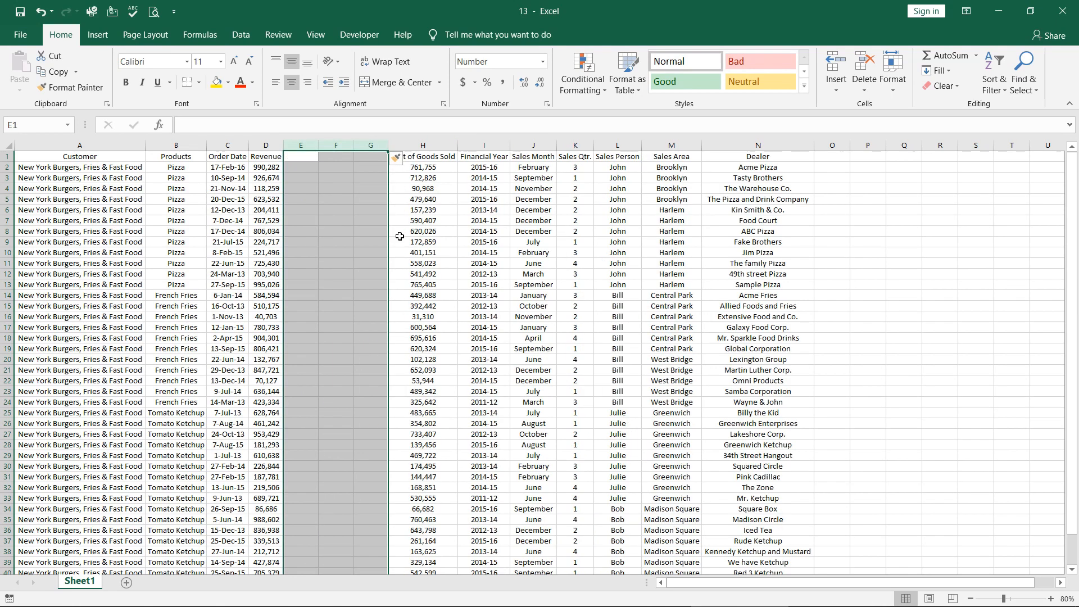
pyautogui.click(339, 213)
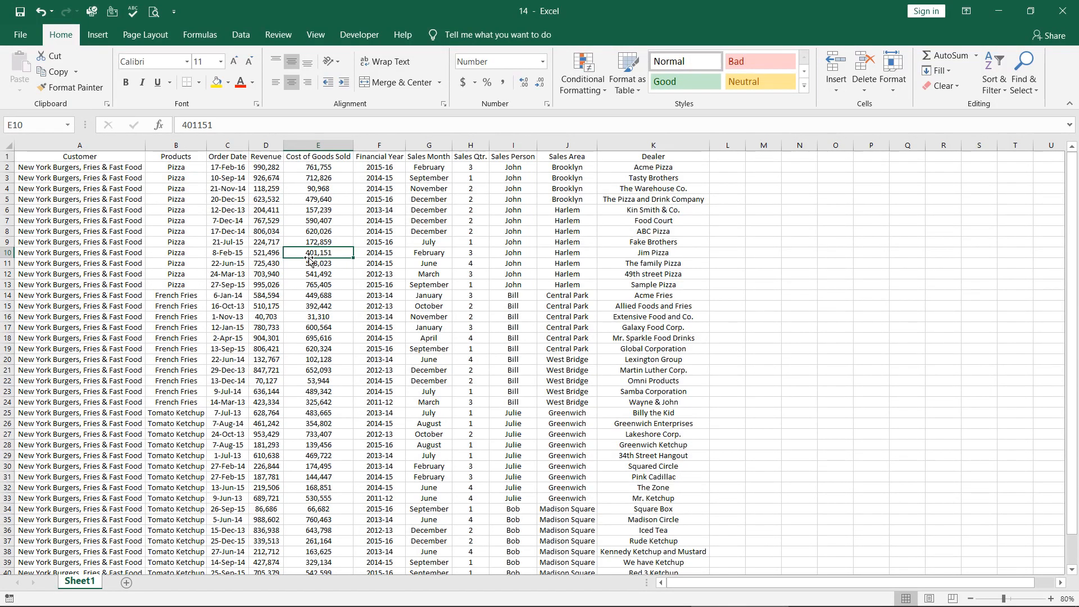
# Hide the Cost of Goods Sold column E in workbook 14 and select cell H17.
pyautogui.click(318, 145)
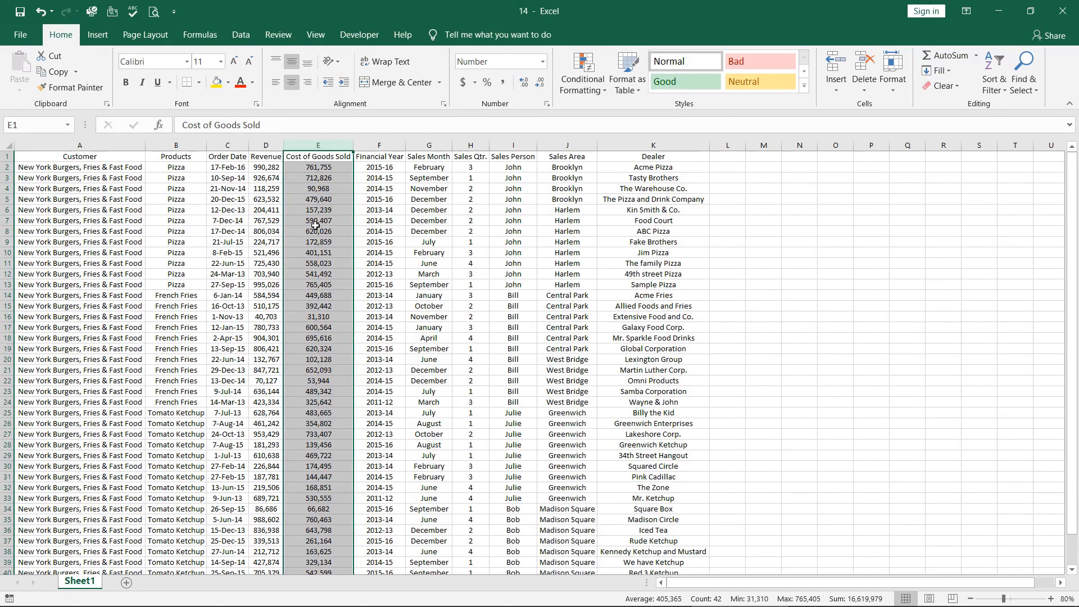
pyautogui.rightClick(320, 145)
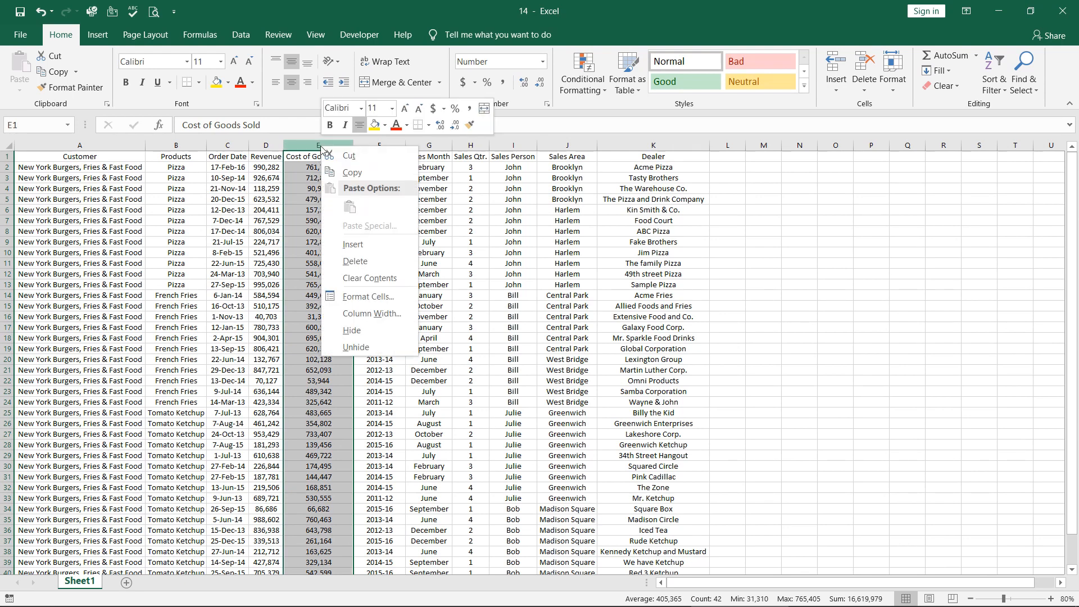
pyautogui.click(368, 332)
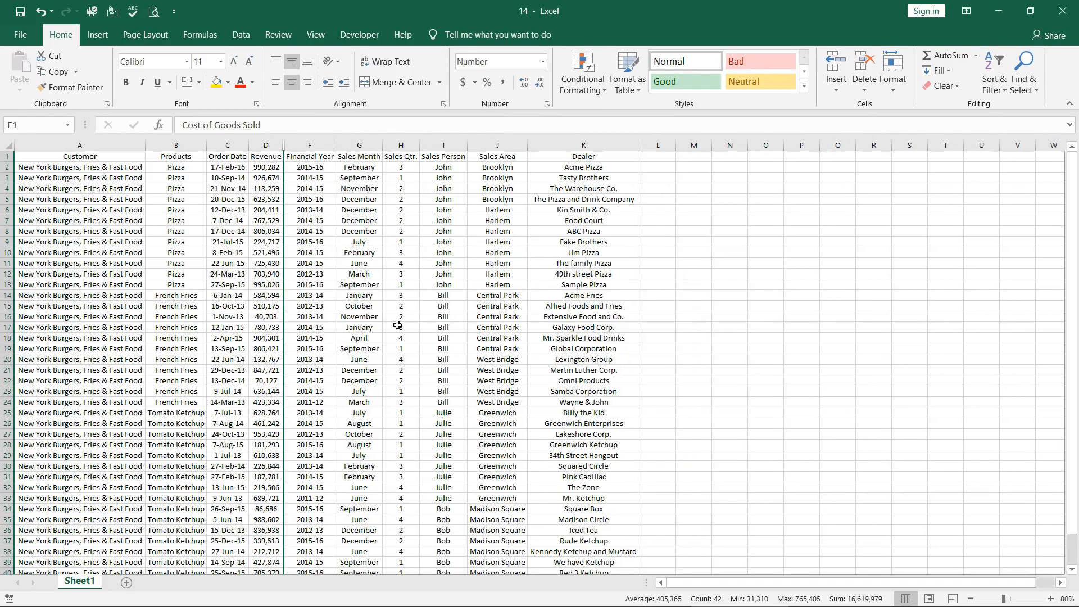
pyautogui.click(398, 327)
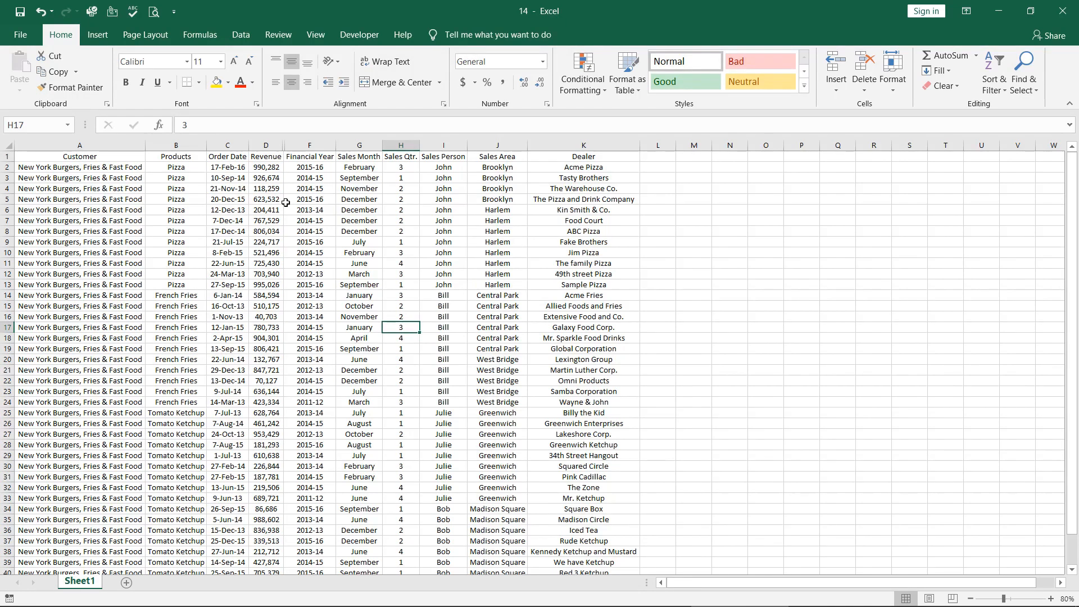
# Reveal the hidden column E by auto-fitting all columns of the sheet, and select cell E6.
pyautogui.click(7, 145)
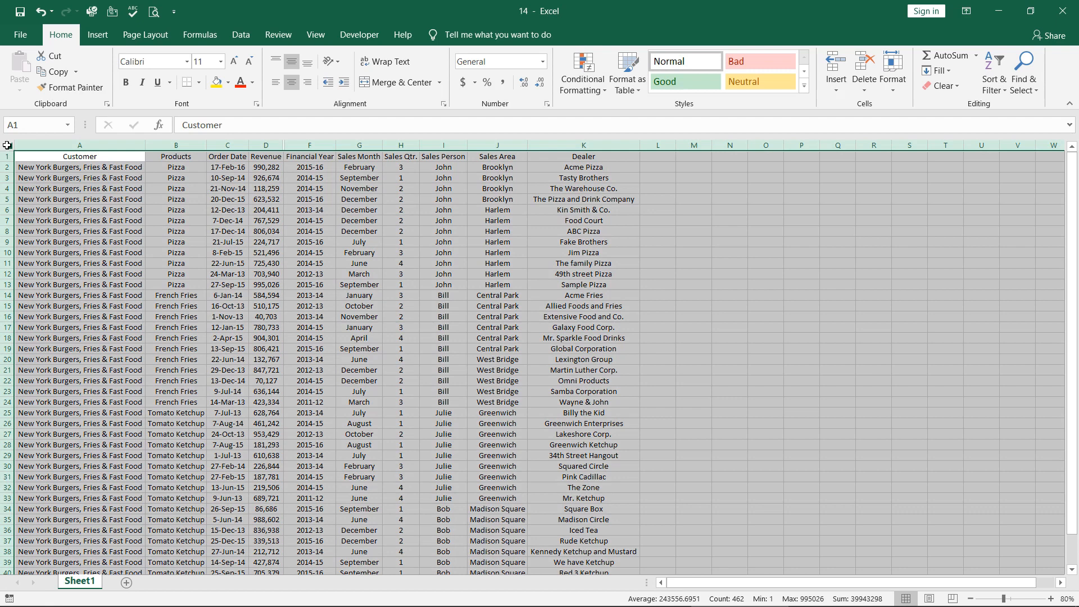
pyautogui.doubleClick(145, 146)
pyautogui.click(310, 211)
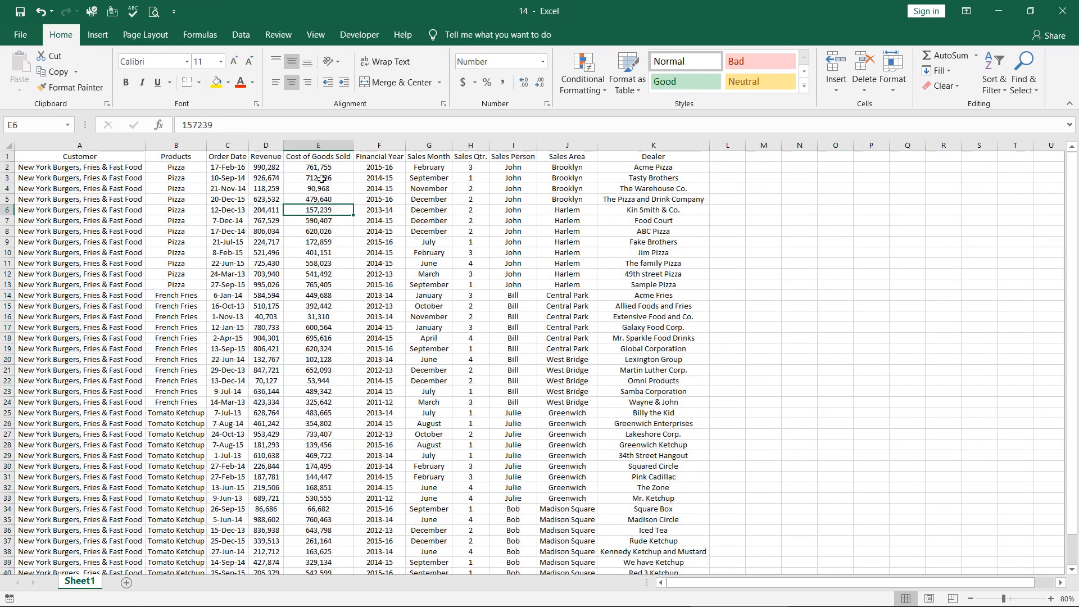
# Apply the custom number format ;;; to the whole Cost of Goods Sold column E and select cell H11.
pyautogui.click(325, 141)
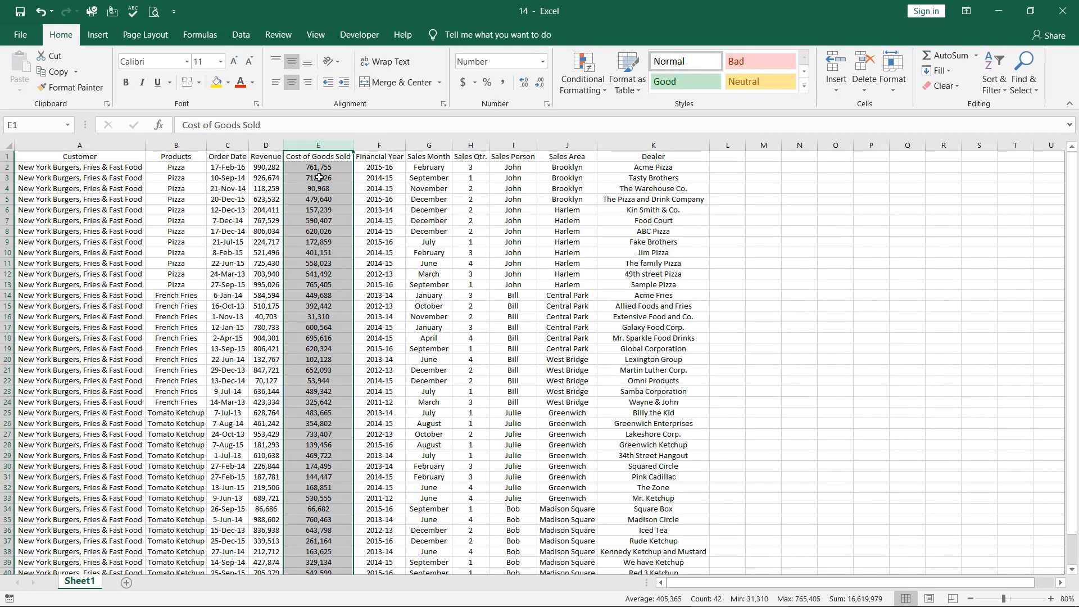
pyautogui.rightClick(319, 181)
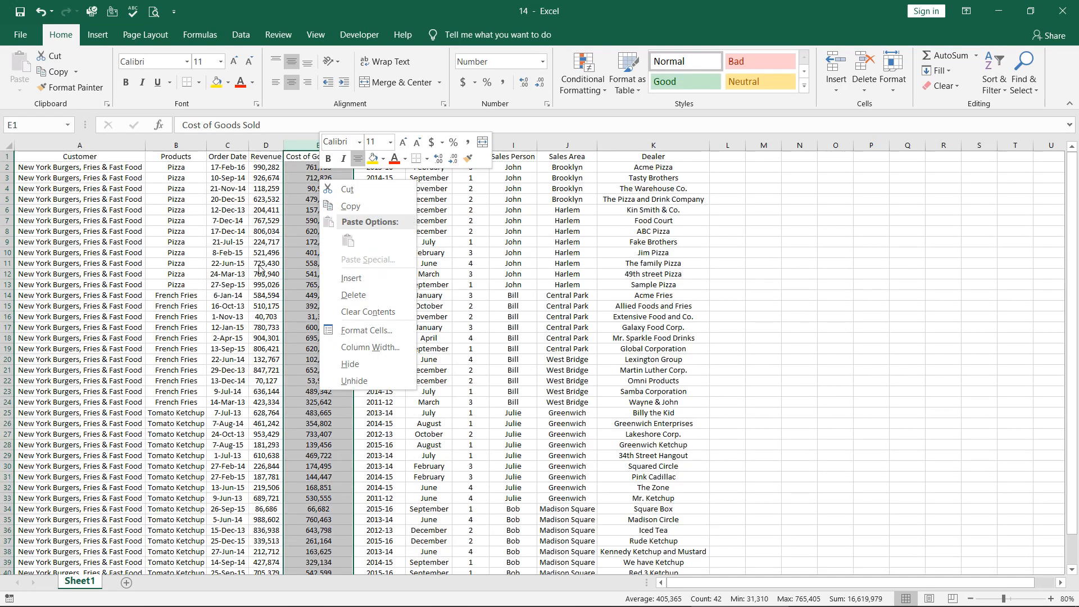
pyautogui.click(375, 333)
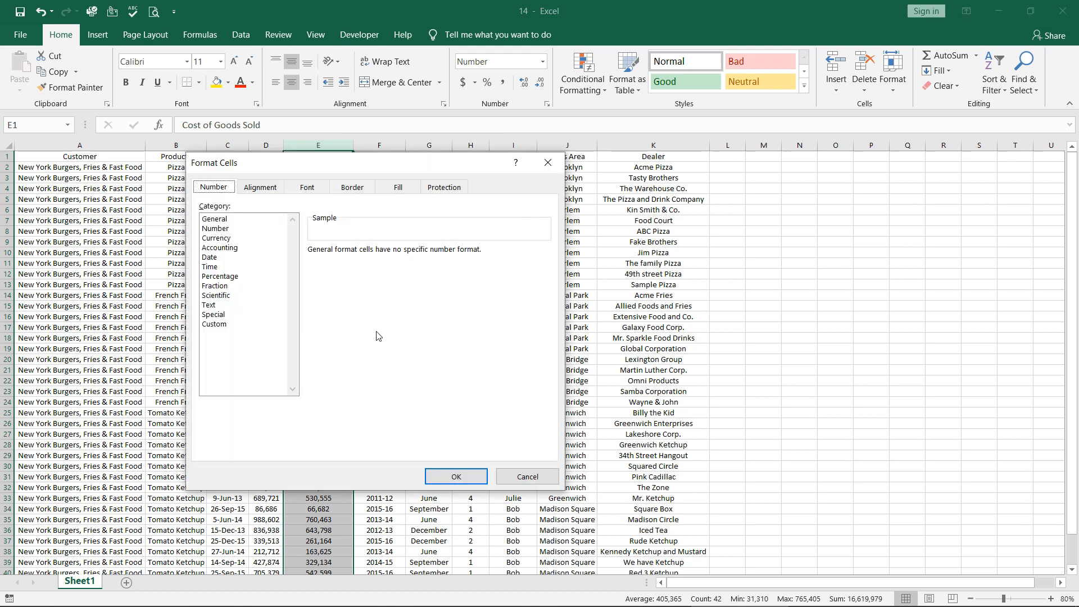
pyautogui.click(223, 325)
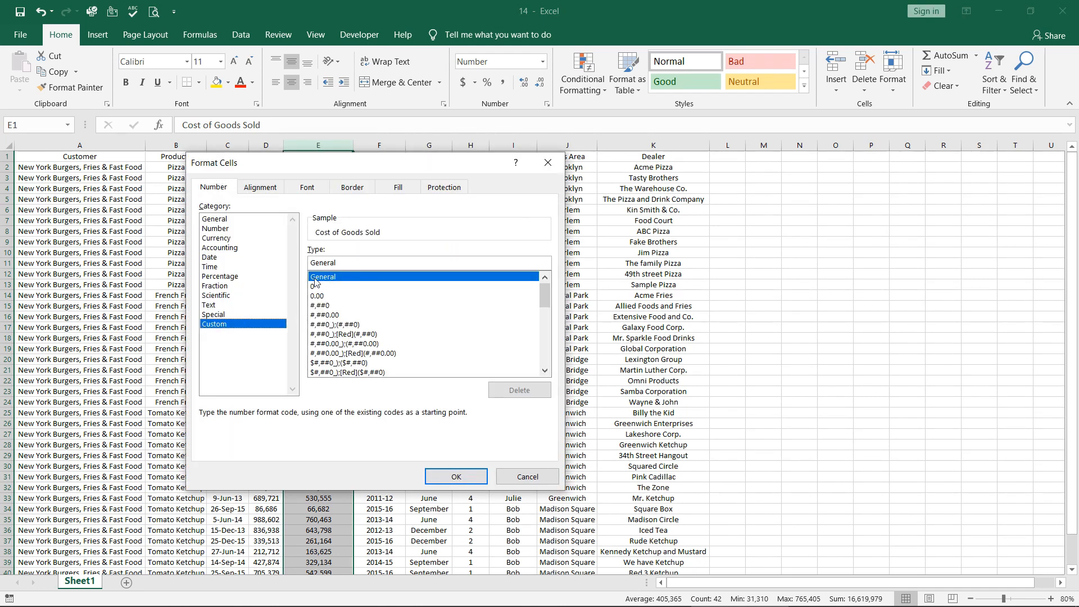
pyautogui.doubleClick(352, 262)
pyautogui.write(';;;')
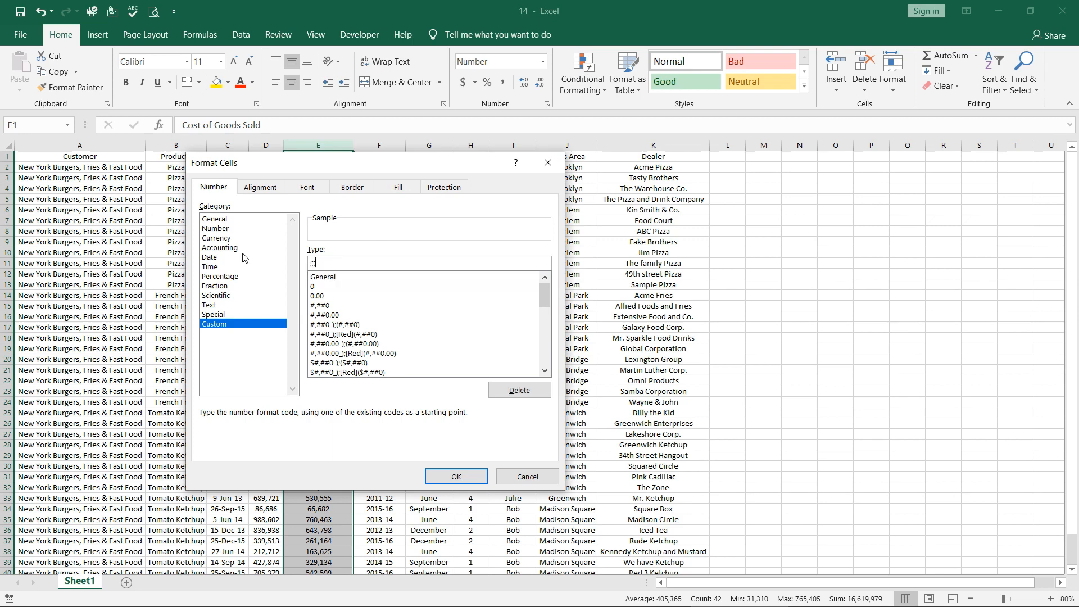
pyautogui.click(455, 475)
pyautogui.click(475, 390)
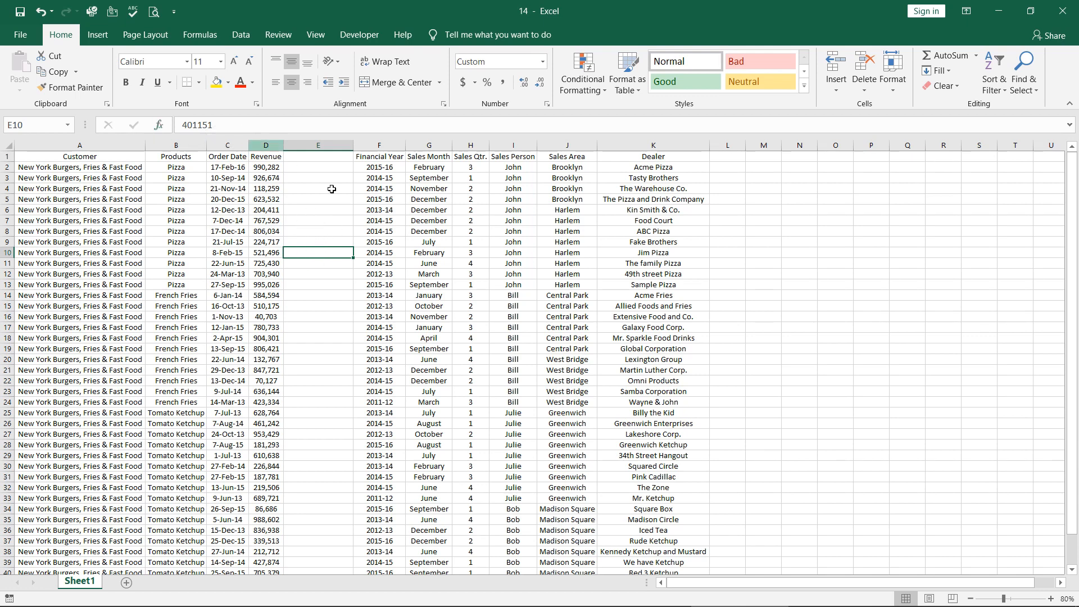
pyautogui.click(471, 262)
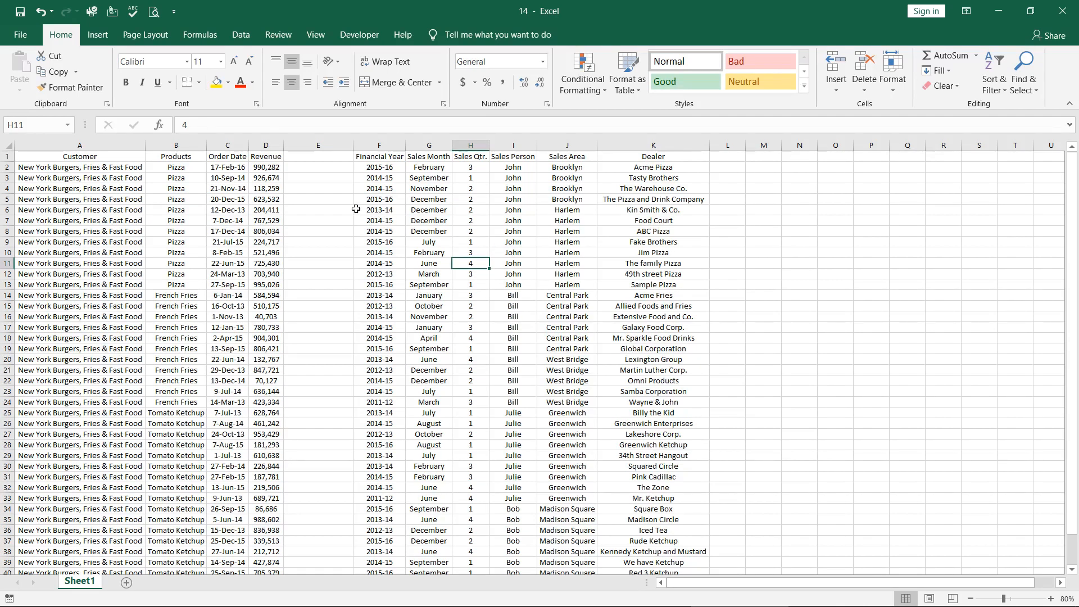
# Hide column E, which carries the ;;; format, and select cell H18.
pyautogui.click(323, 144)
pyautogui.rightClick(323, 144)
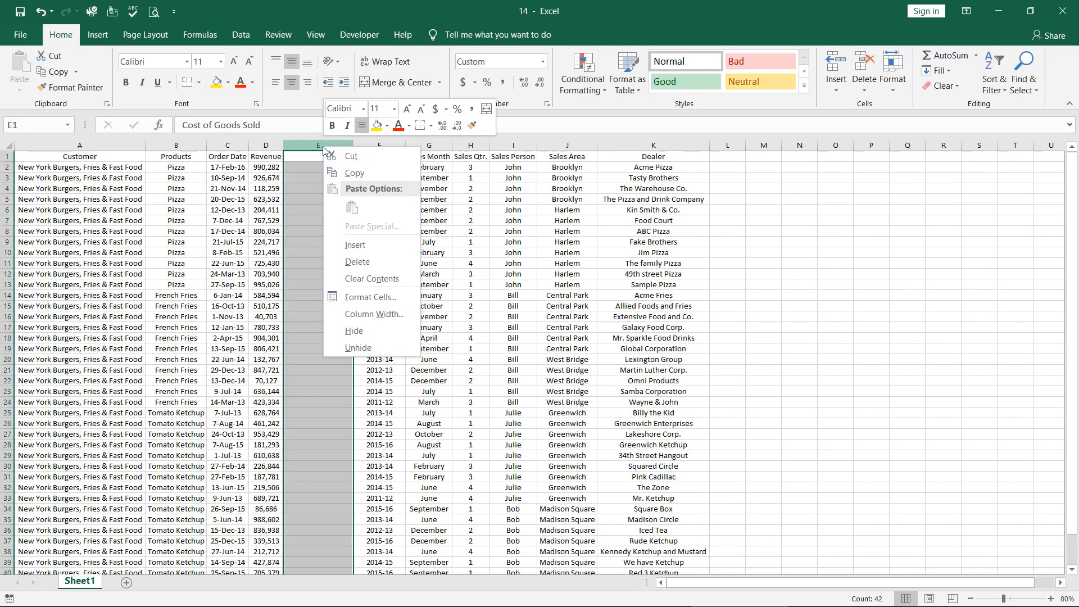
pyautogui.click(346, 331)
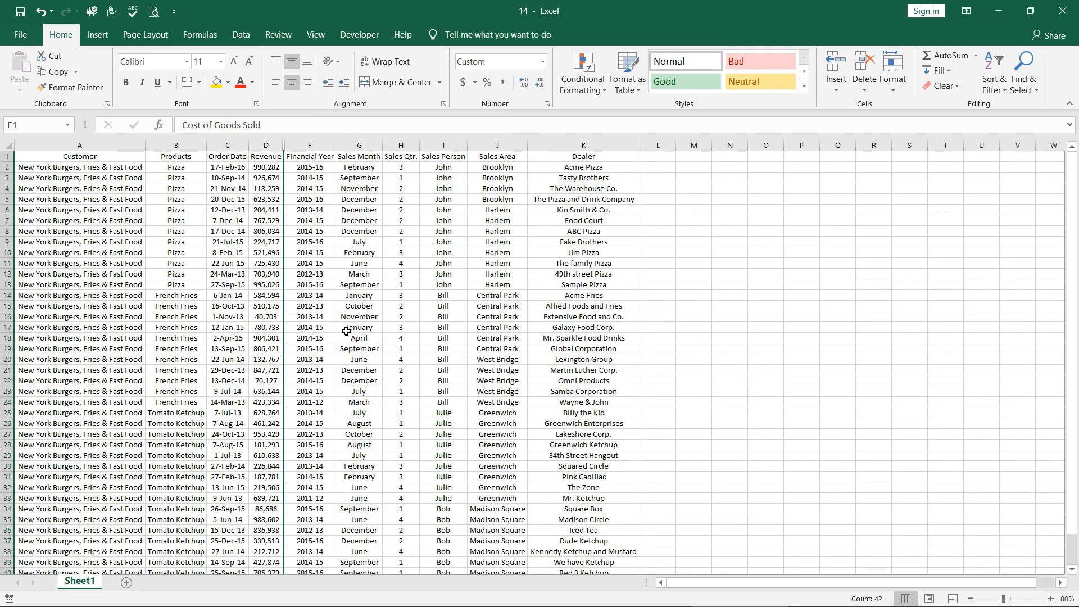
pyautogui.click(398, 335)
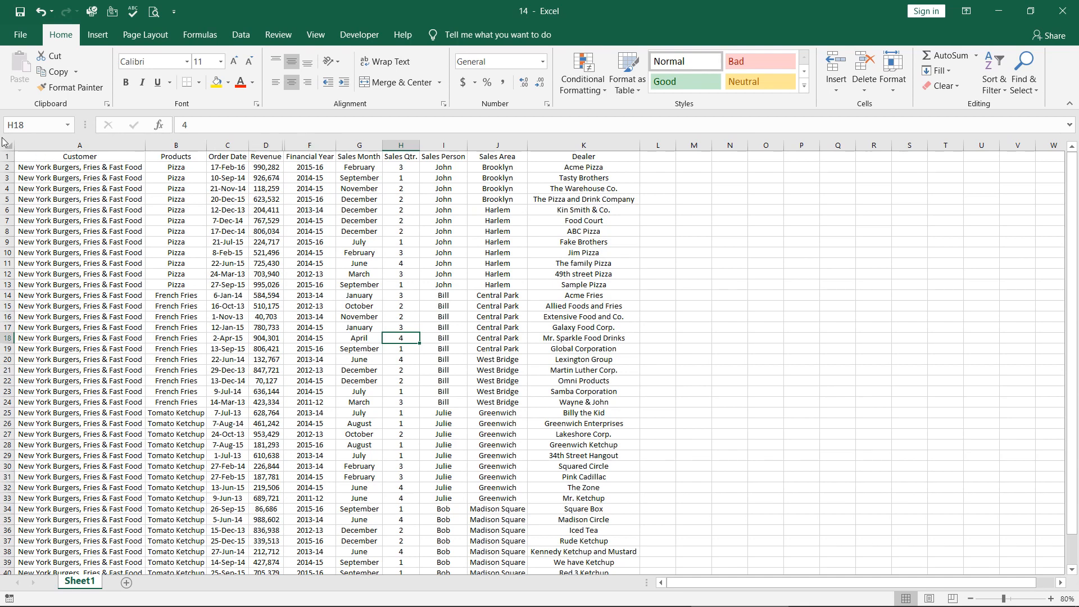
# Unhide all columns across the entire sheet and clear the full-sheet selection.
pyautogui.click(7, 145)
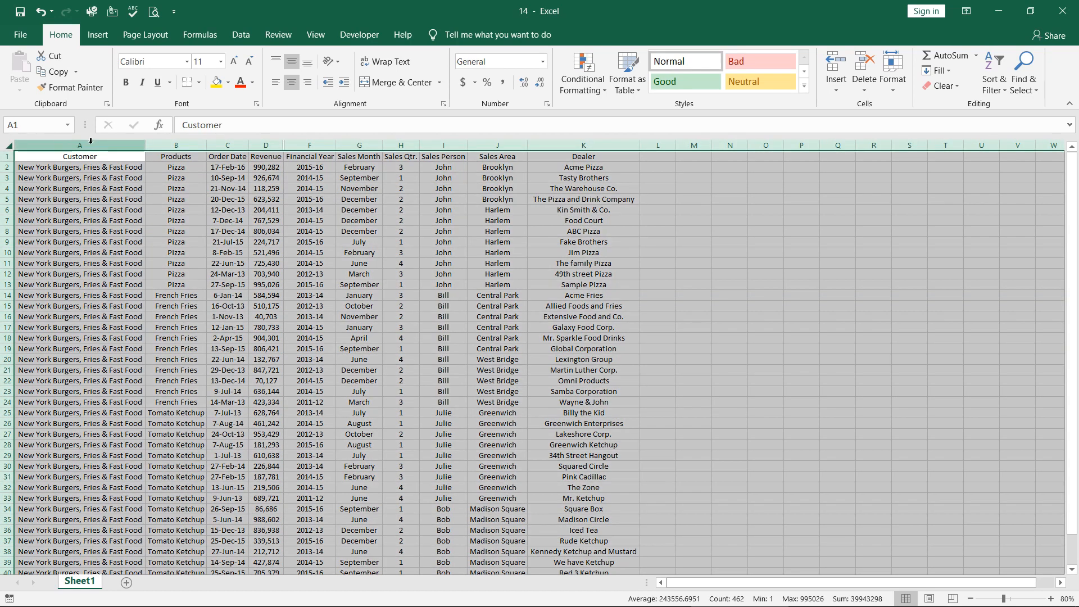
pyautogui.rightClick(131, 145)
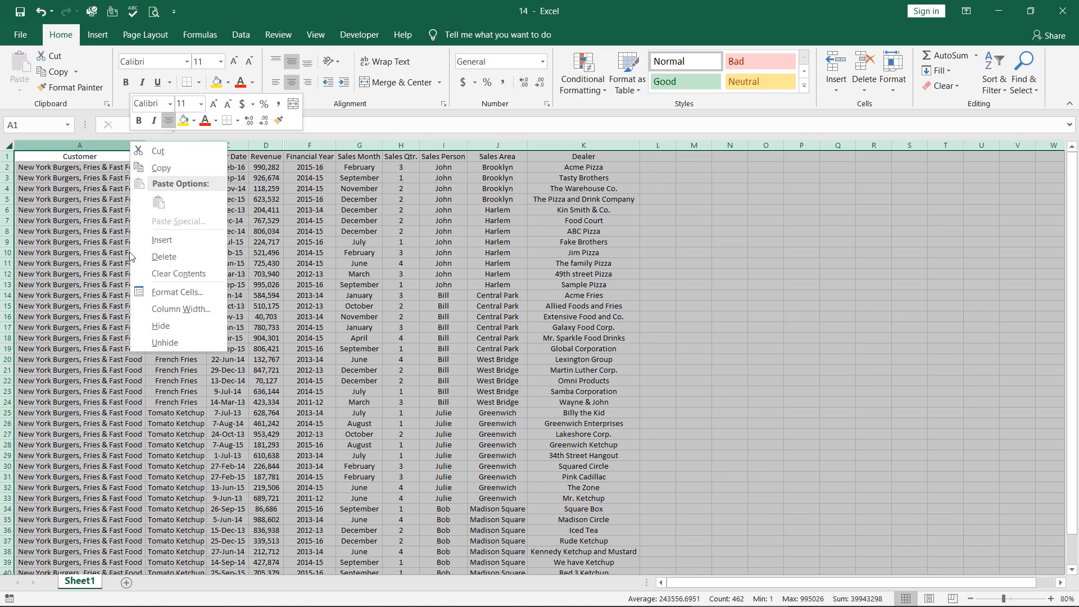
pyautogui.click(151, 343)
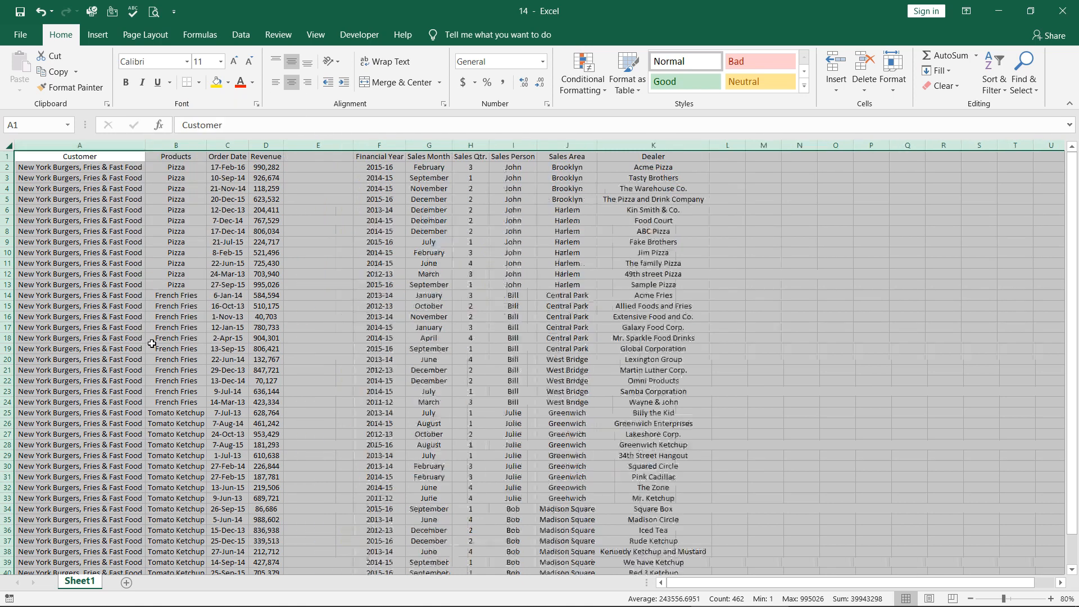
pyautogui.click(149, 337)
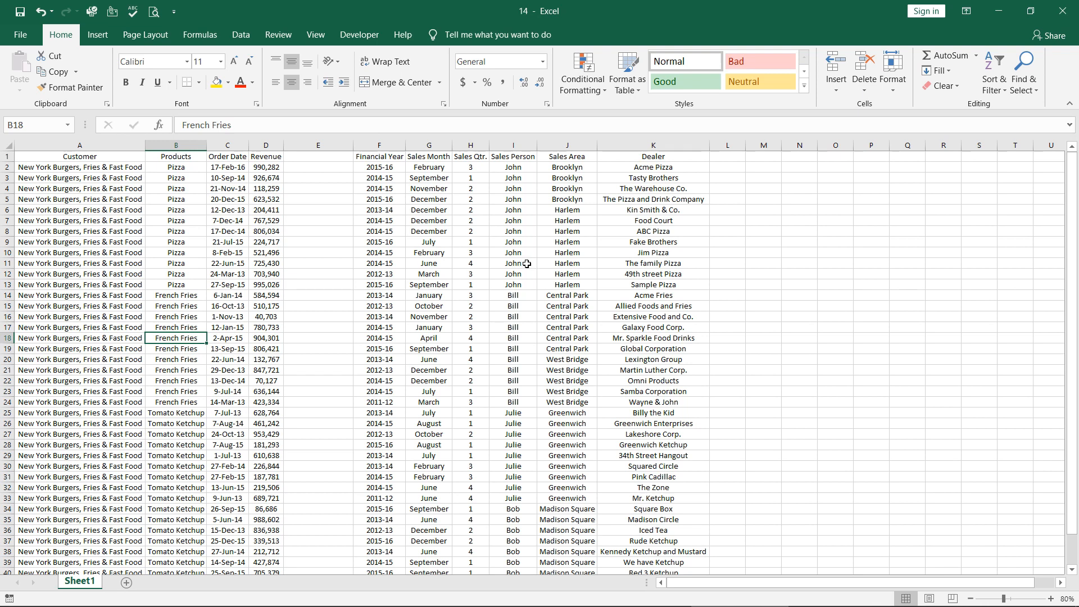
pyautogui.click(306, 219)
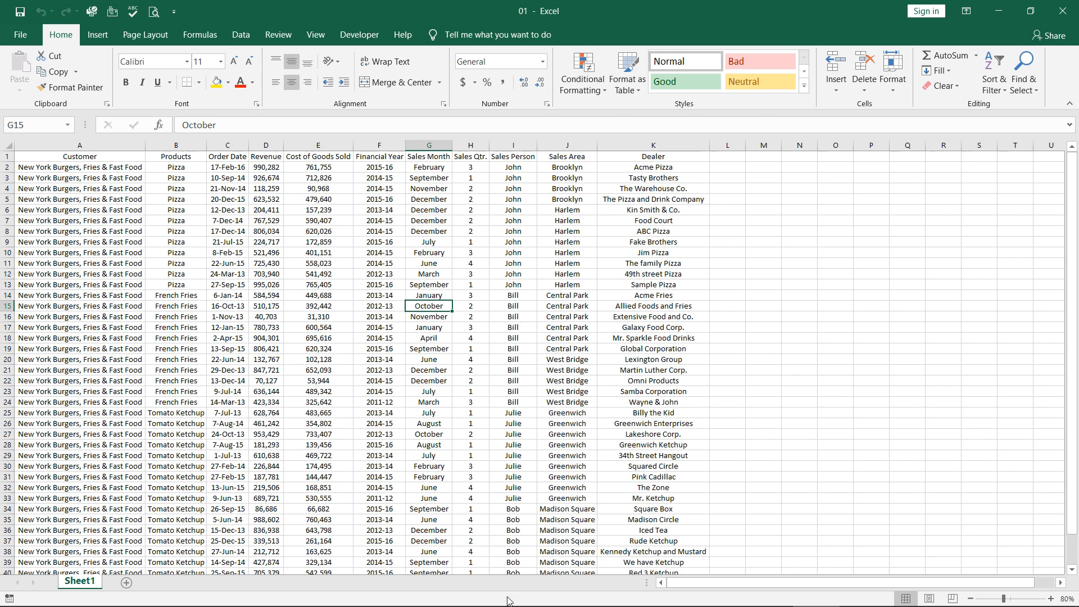
# Switch from workbook 01 through the open workbooks 07 and 09, and select cell K16 in workbook 09.
pyautogui.moveTo(510, 601)
pyautogui.click(631, 596)
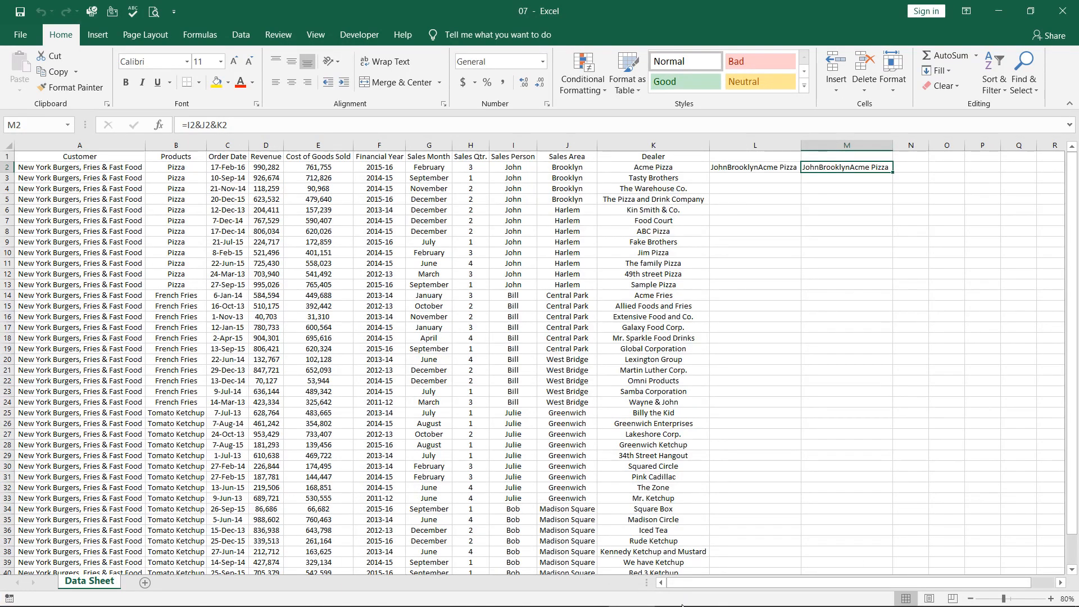
pyautogui.click(720, 597)
pyautogui.click(654, 323)
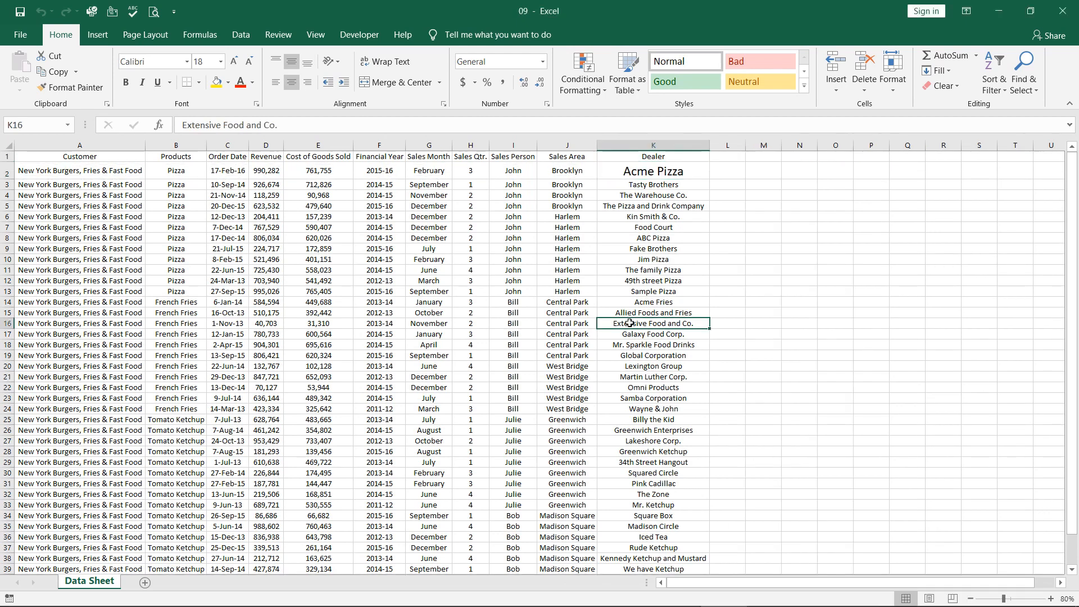
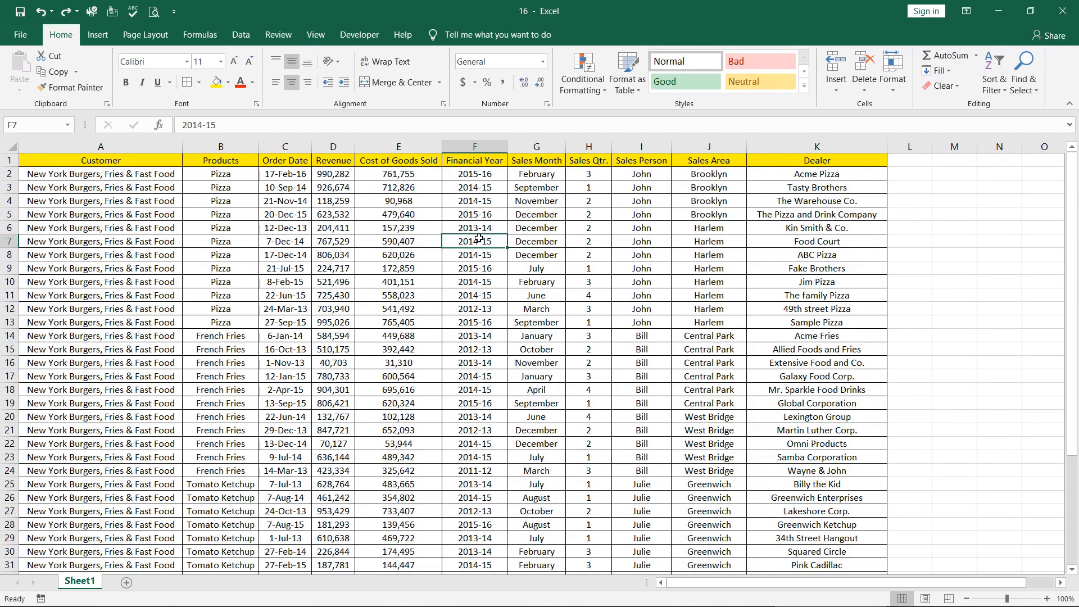
# Enter 5 in cell H8 of the Sales Qtr. column in workbook 16.
pyautogui.click(577, 144)
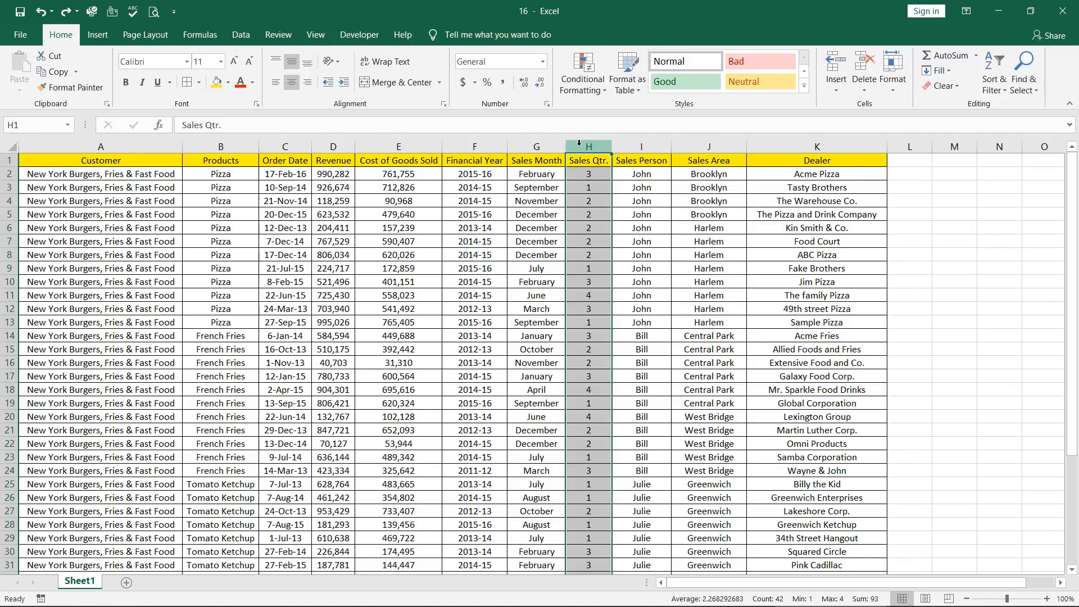
pyautogui.click(588, 175)
pyautogui.click(587, 255)
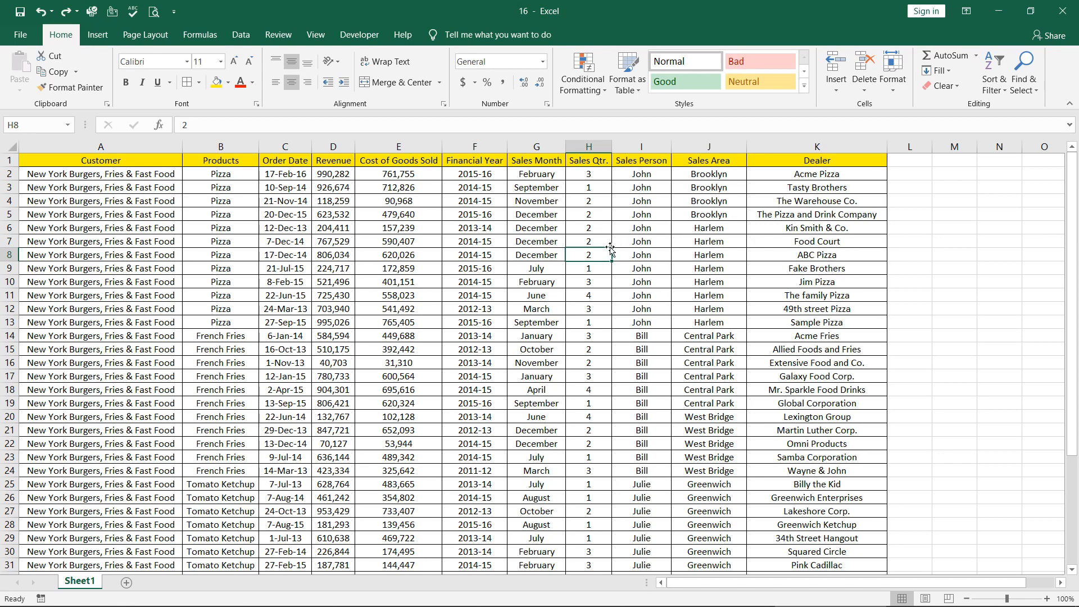
pyautogui.write('5')
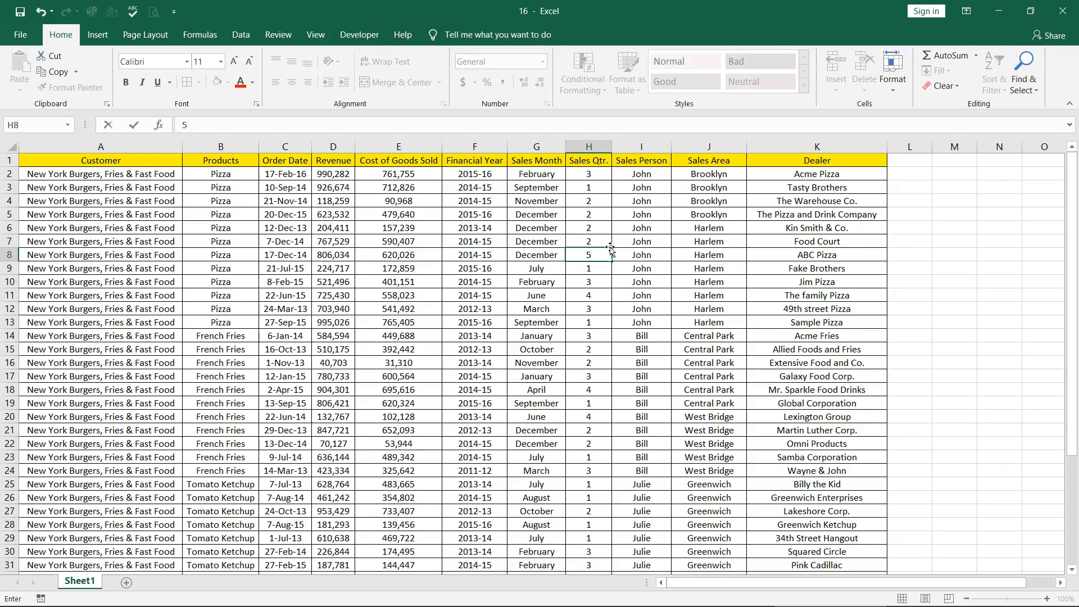
pyautogui.press('Return')
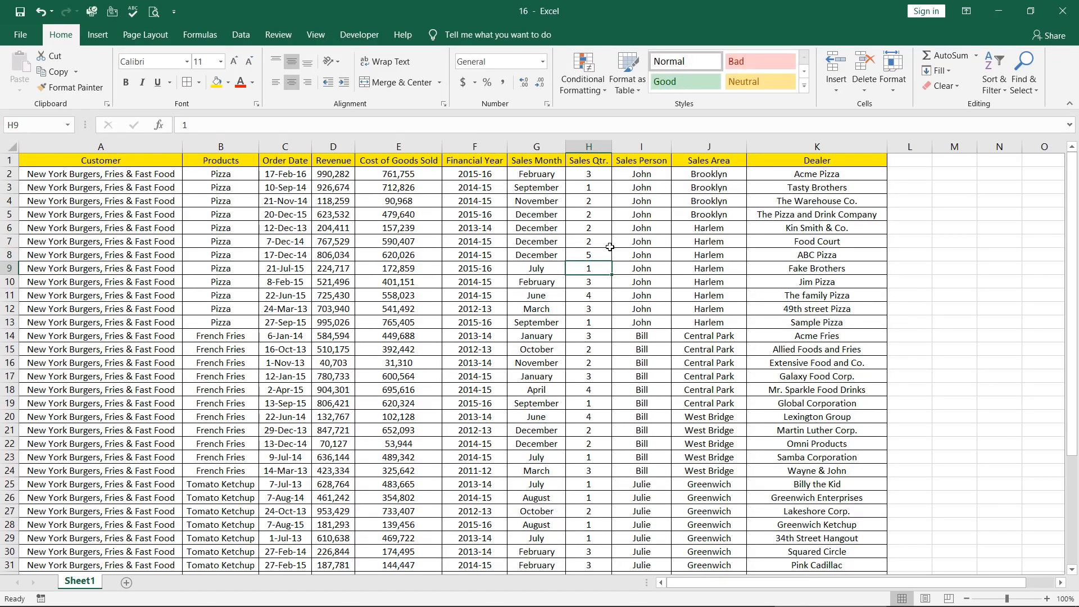
# Undo the last entry in cell H8 and select the entire Sales Qtr. column H.
pyautogui.hotkey('ctrl', 'z')
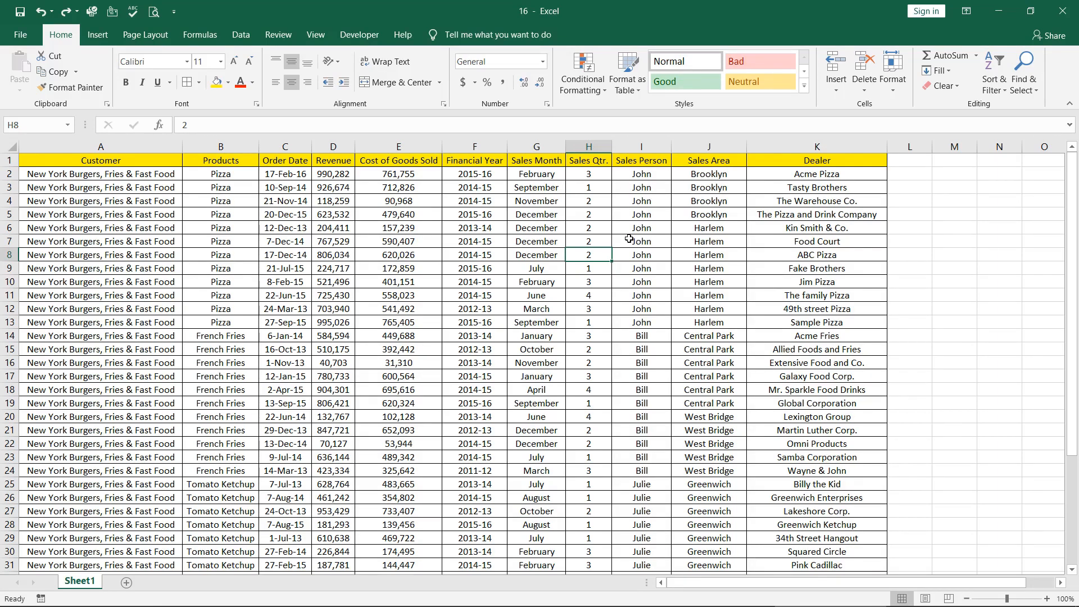
pyautogui.click(594, 142)
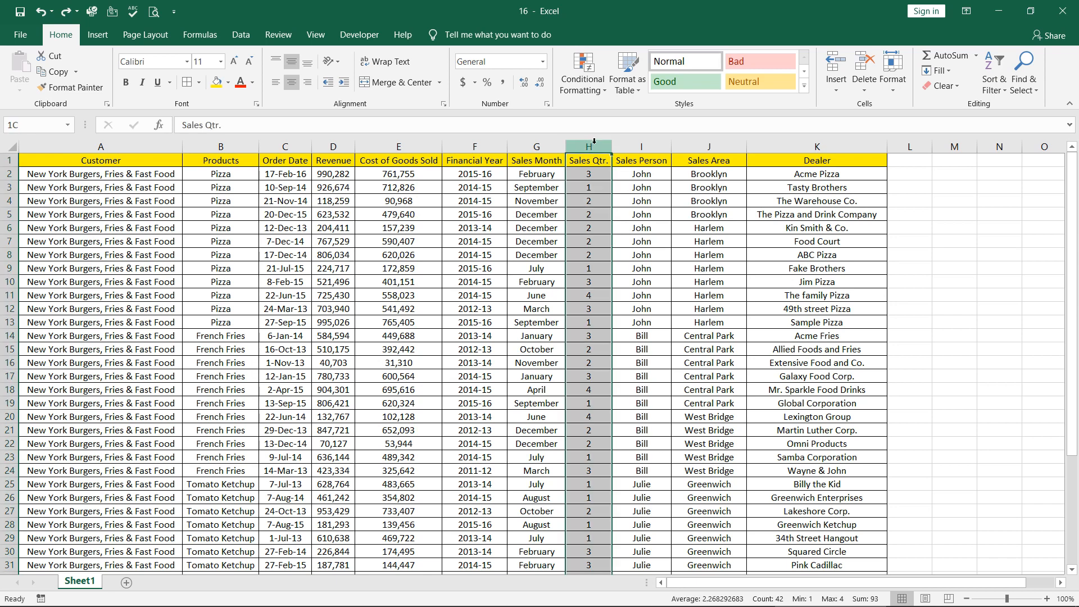
# Apply list data validation to the Sales Qtr. column with source 1,2,3,4 and the in-cell dropdown turned off.
pyautogui.click(243, 36)
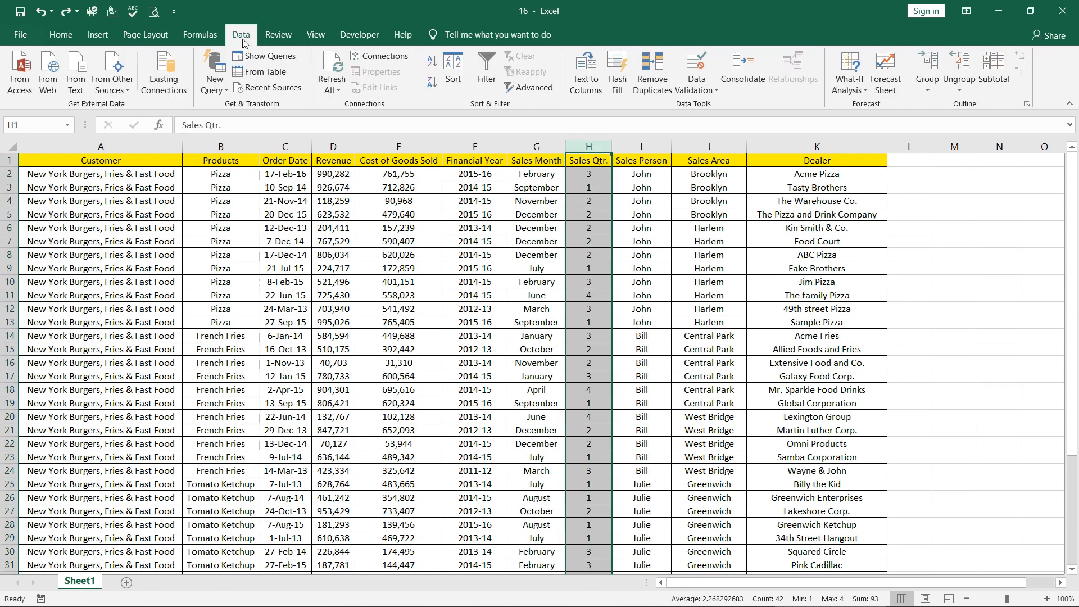
pyautogui.click(689, 90)
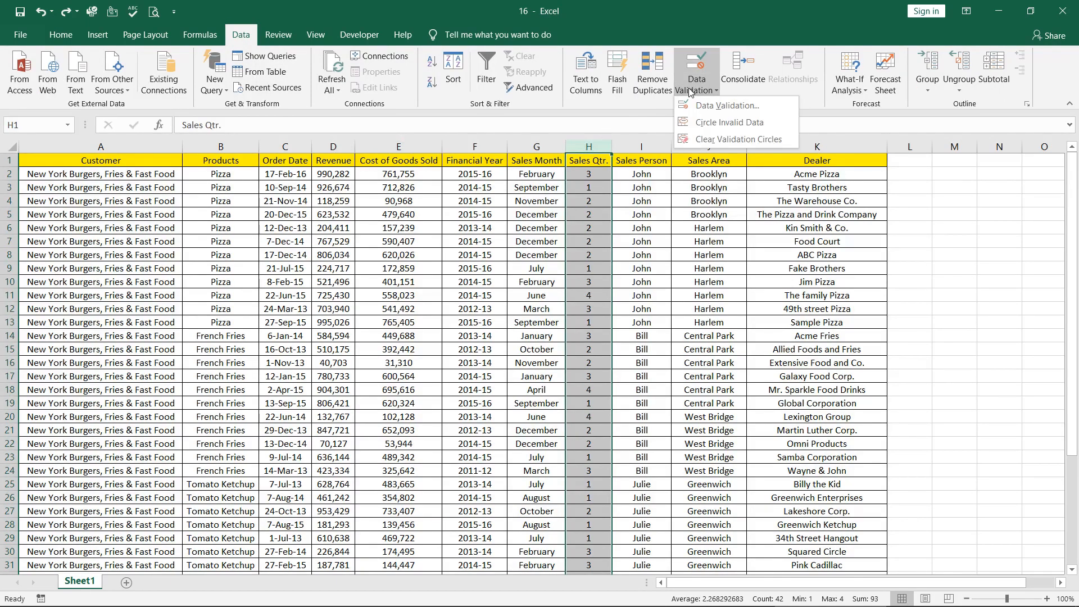
pyautogui.click(713, 106)
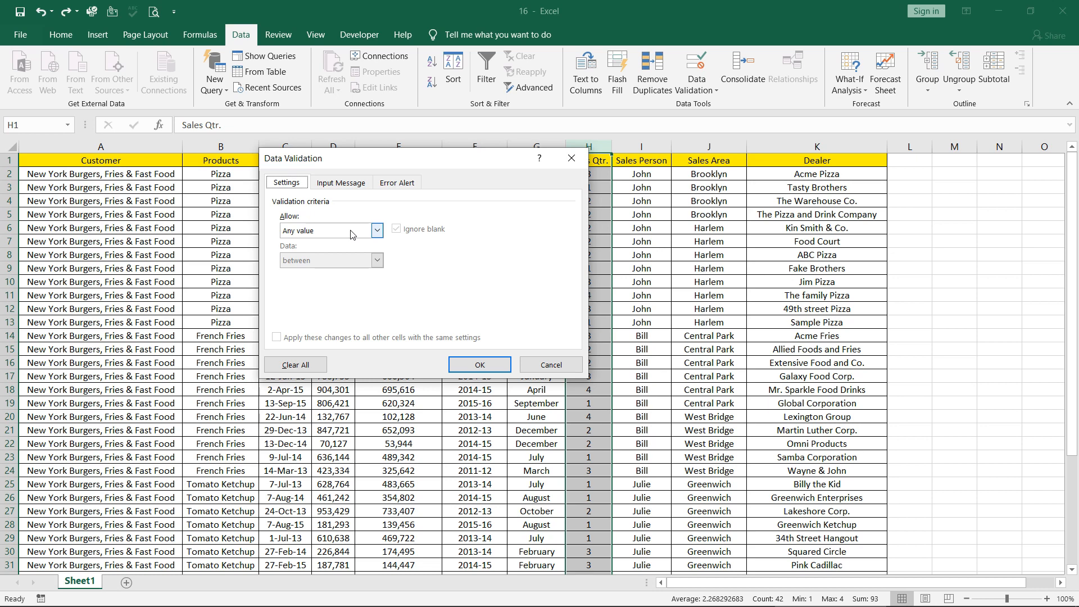
pyautogui.click(376, 230)
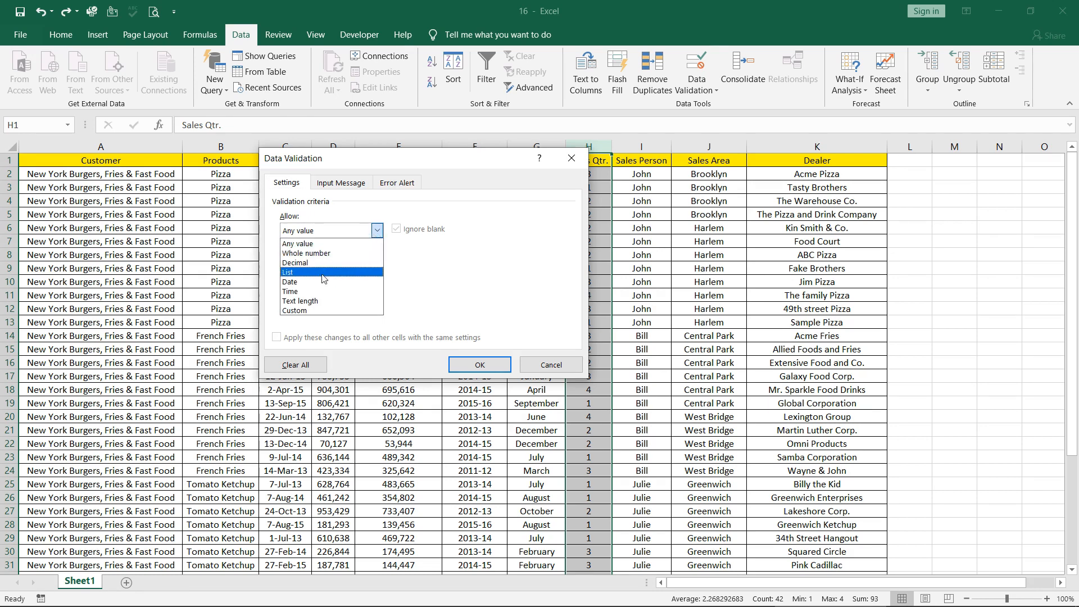
pyautogui.click(326, 273)
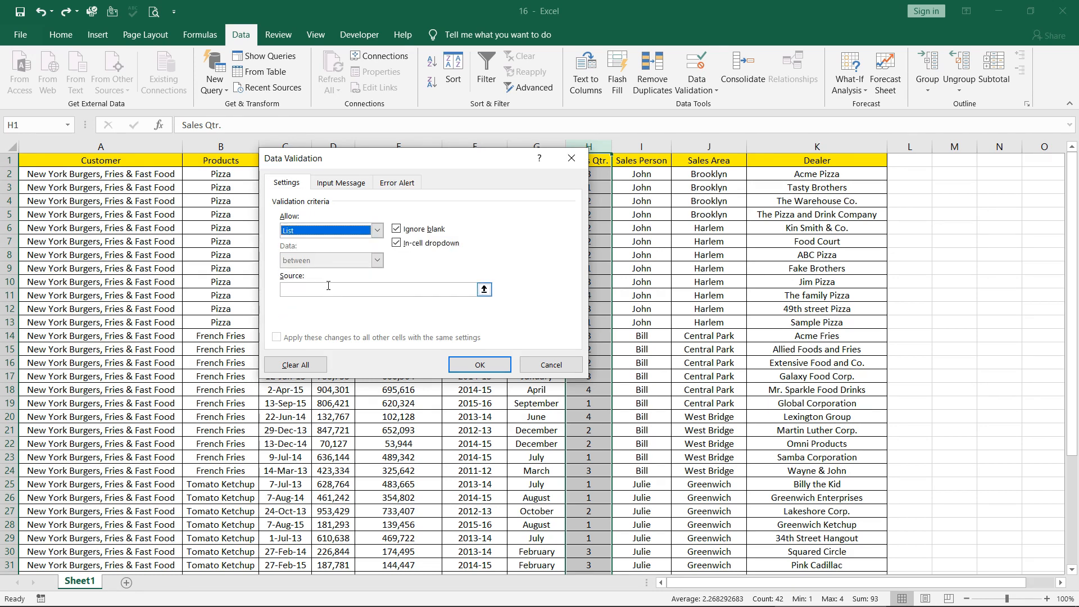
pyautogui.click(328, 289)
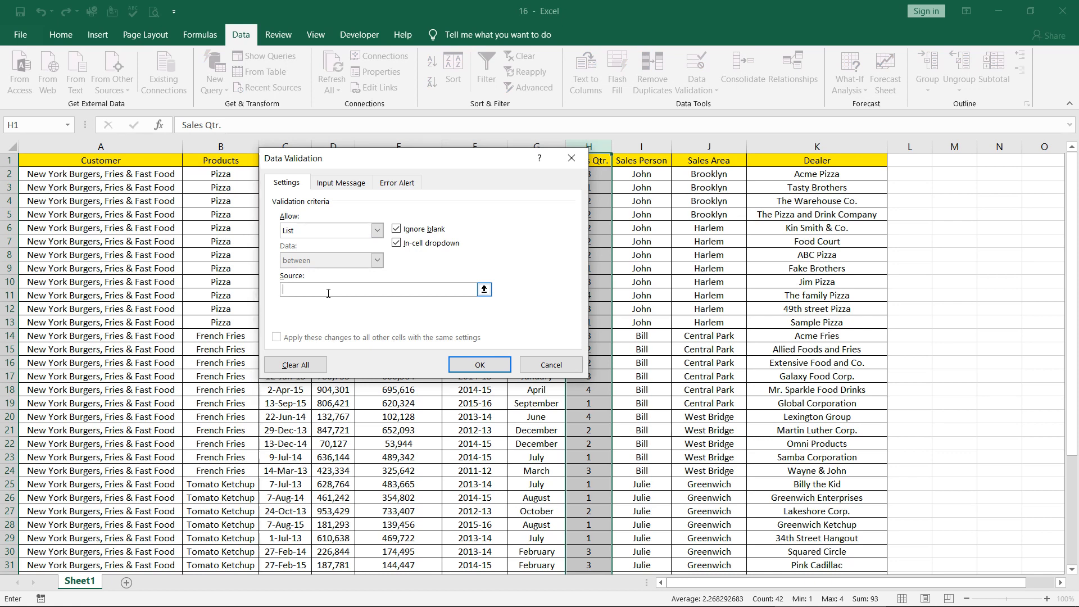
pyautogui.write('1,2,3,4')
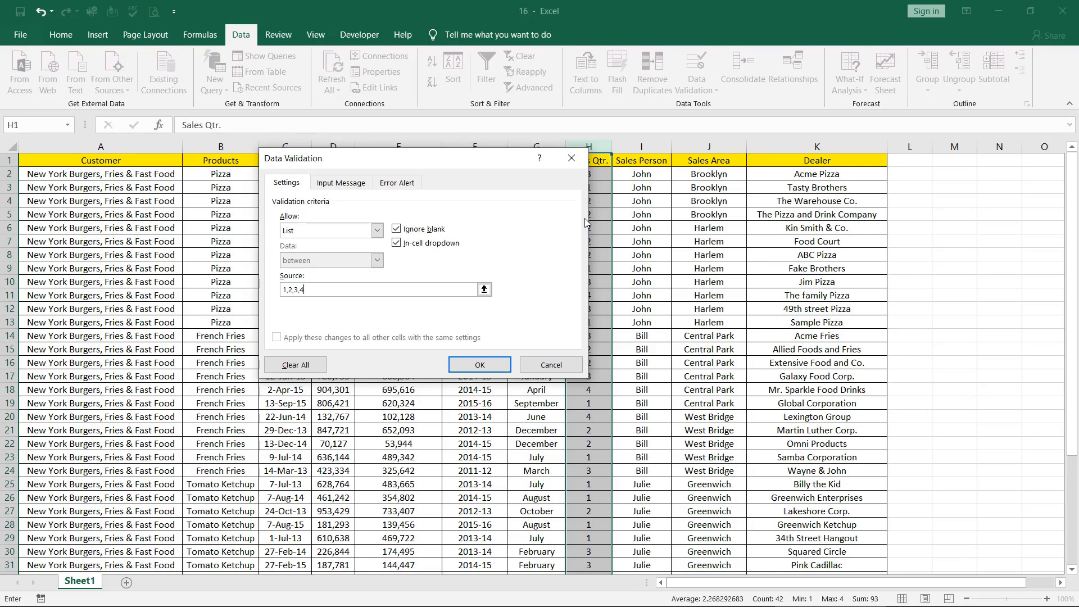
pyautogui.click(396, 244)
pyautogui.click(479, 365)
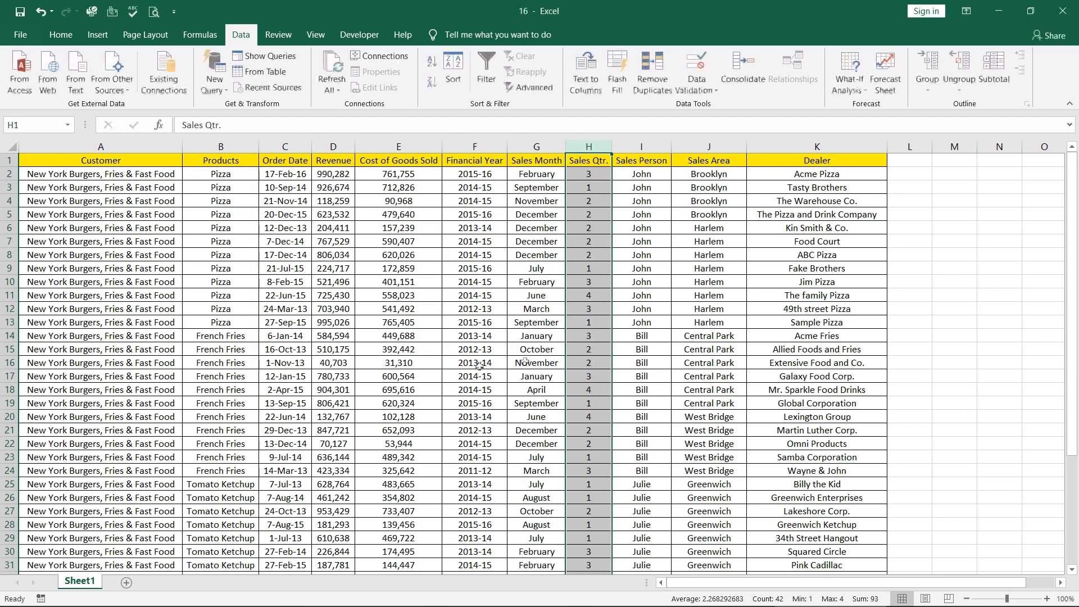
# Try to enter 5 in cell H9 to test the validation rule, and cancel the entry.
pyautogui.click(586, 269)
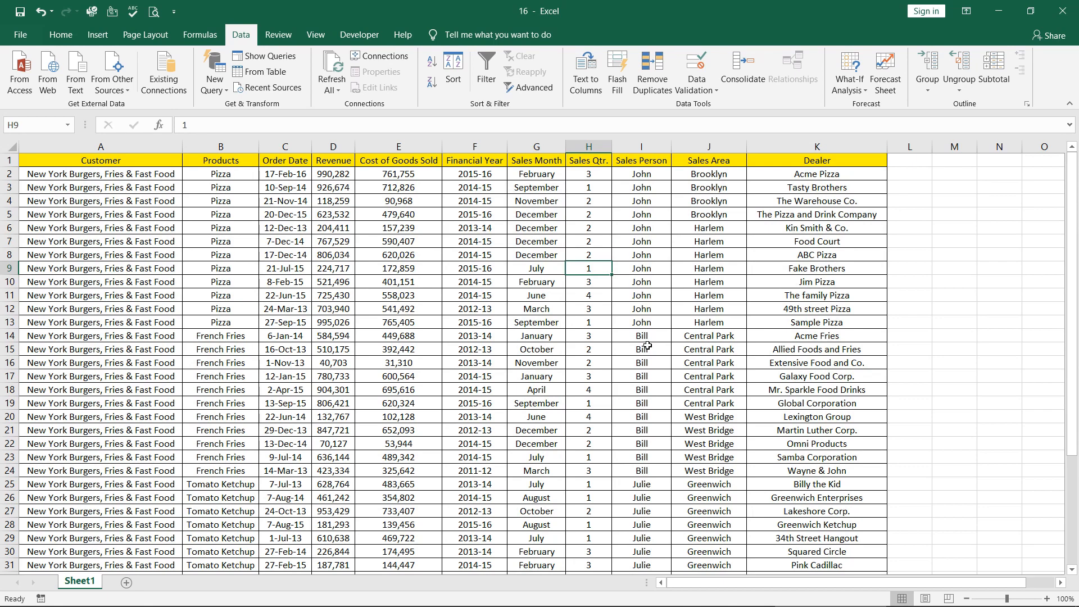
pyautogui.write('5')
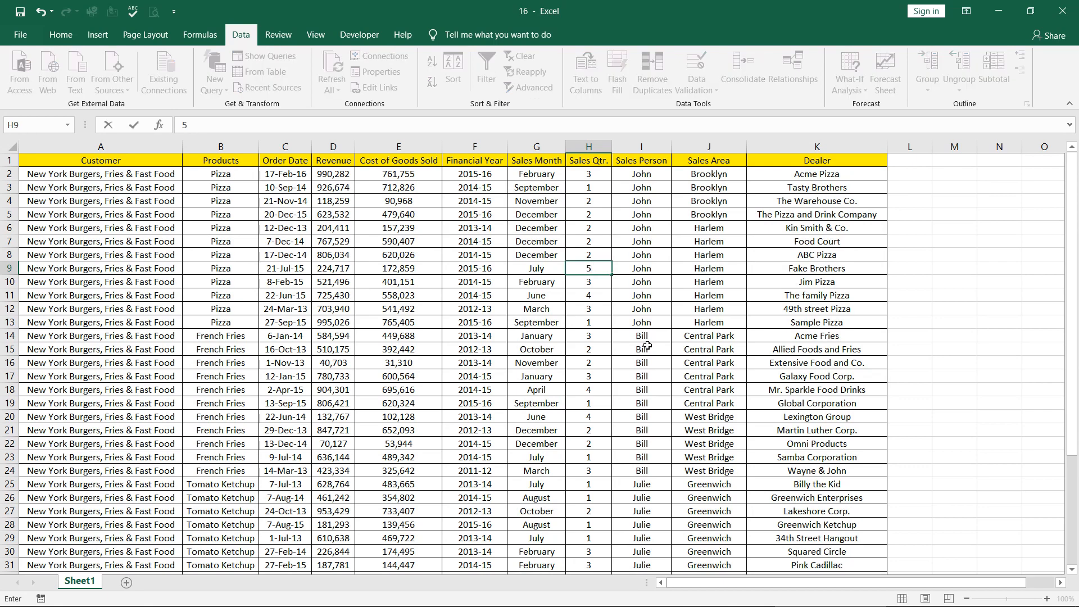
pyautogui.press('Return')
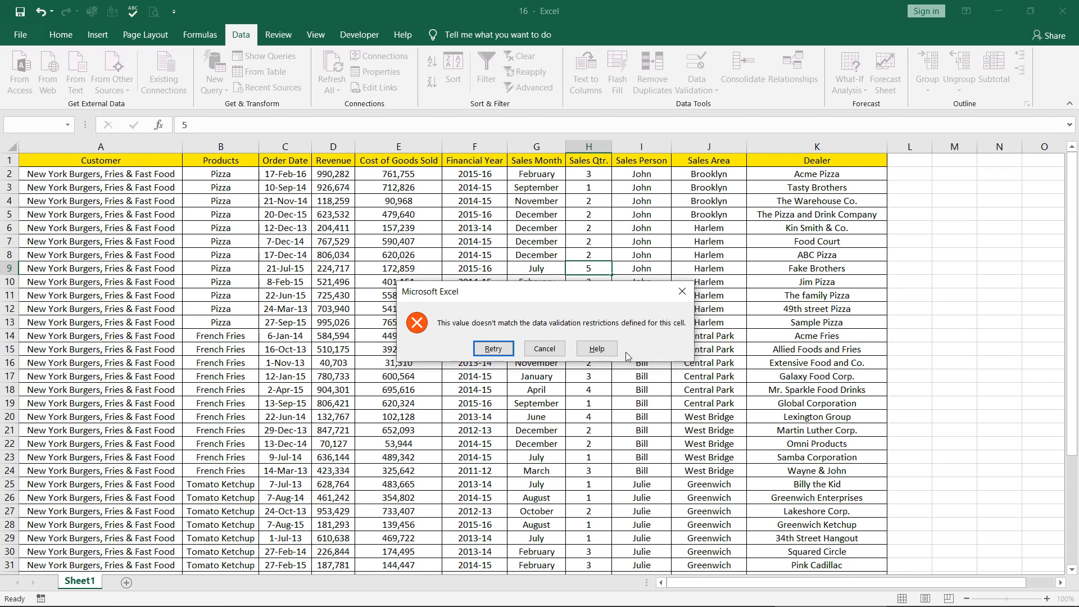
pyautogui.click(545, 349)
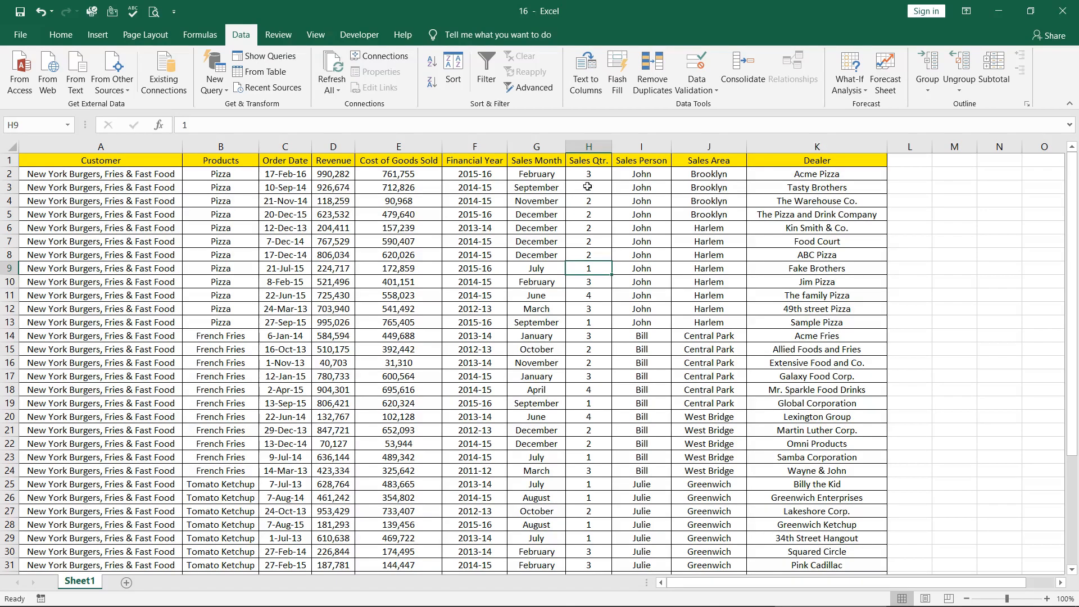
# Turn on the in-cell dropdown in the data validation of the whole Sales Qtr. column H.
pyautogui.click(586, 147)
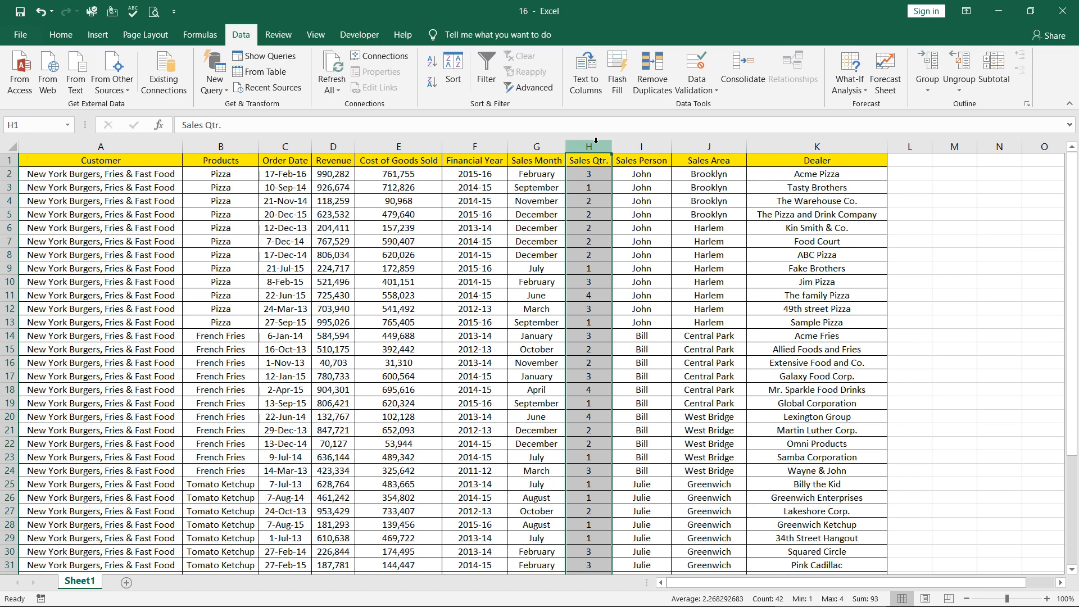
pyautogui.click(706, 94)
pyautogui.click(710, 105)
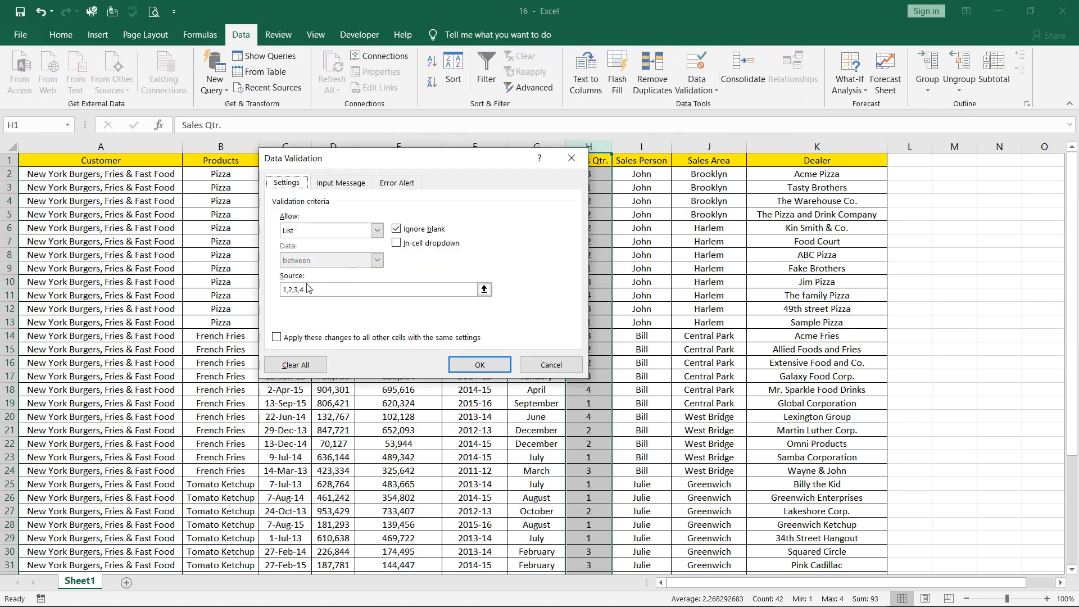
pyautogui.click(397, 243)
pyautogui.click(481, 370)
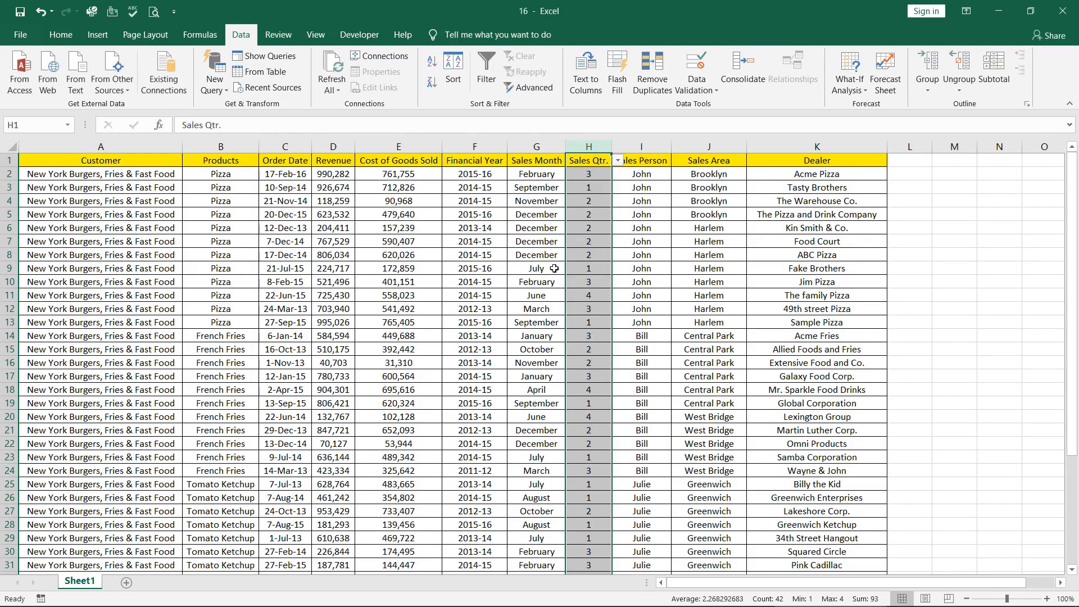
# Check several Sales Qtr. cells for the dropdown and view the list of choices in cell H8.
pyautogui.click(582, 190)
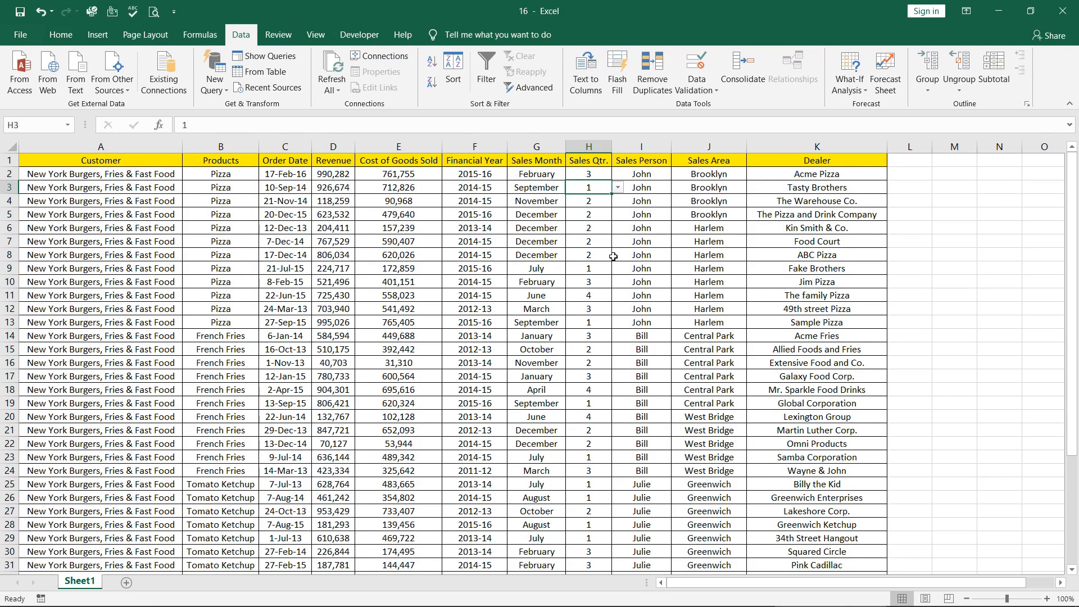
pyautogui.click(597, 201)
pyautogui.click(593, 230)
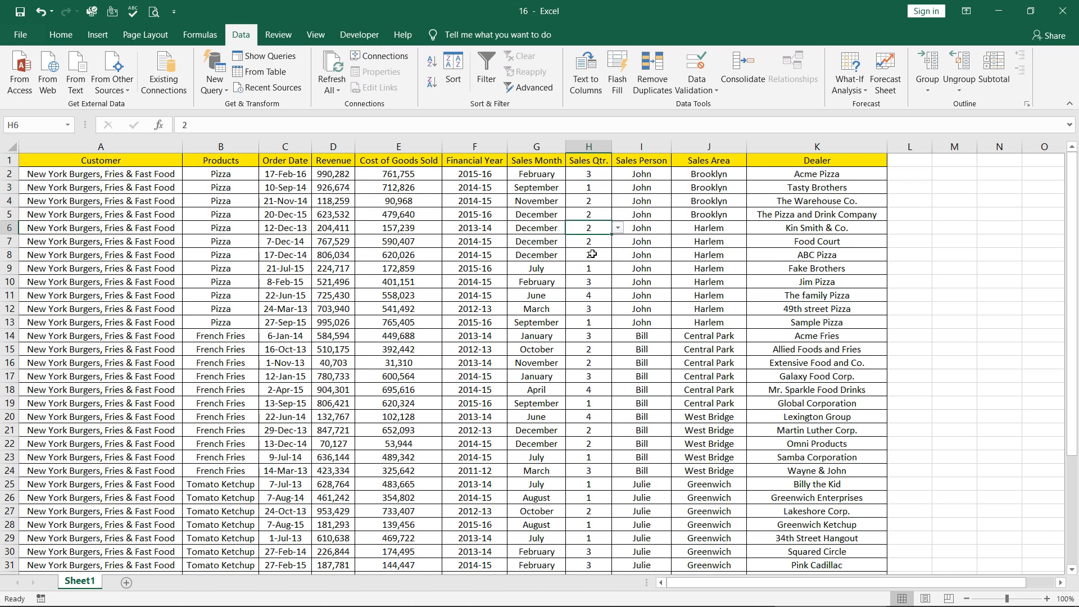
pyautogui.click(593, 254)
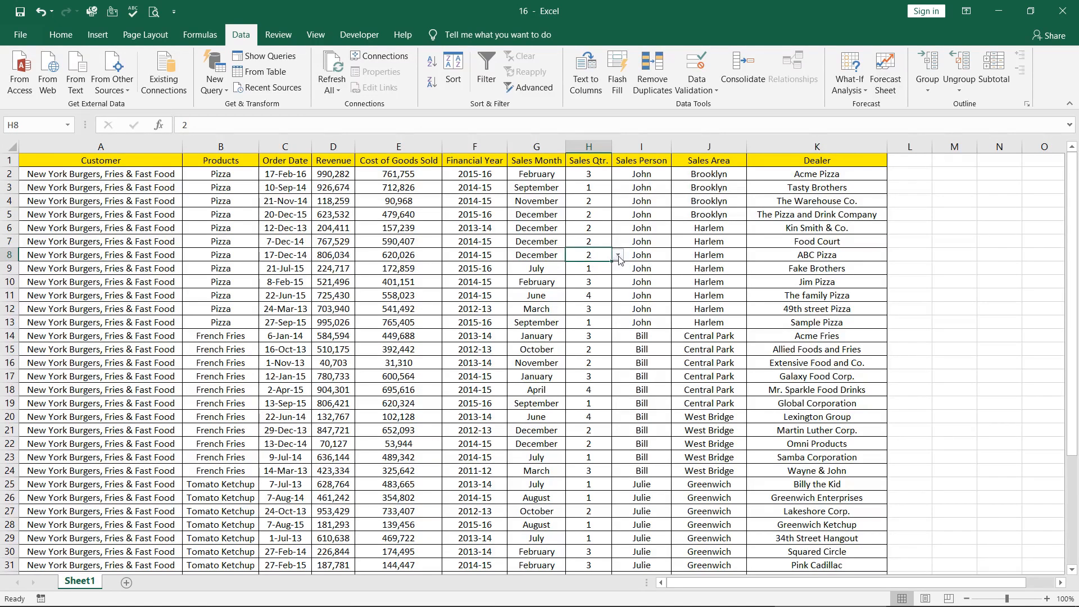
pyautogui.click(619, 255)
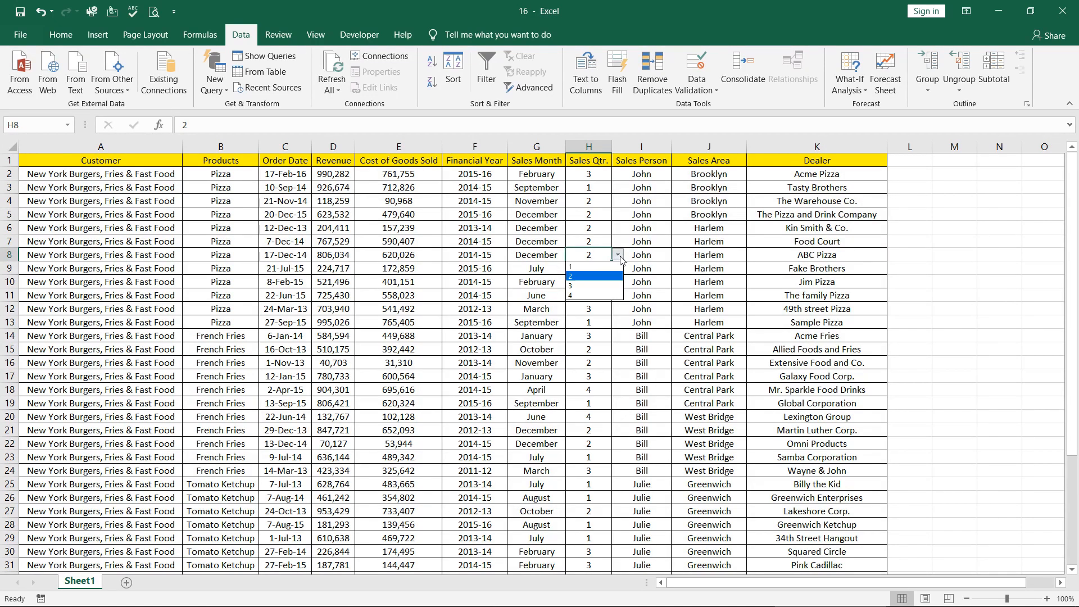
pyautogui.click(590, 255)
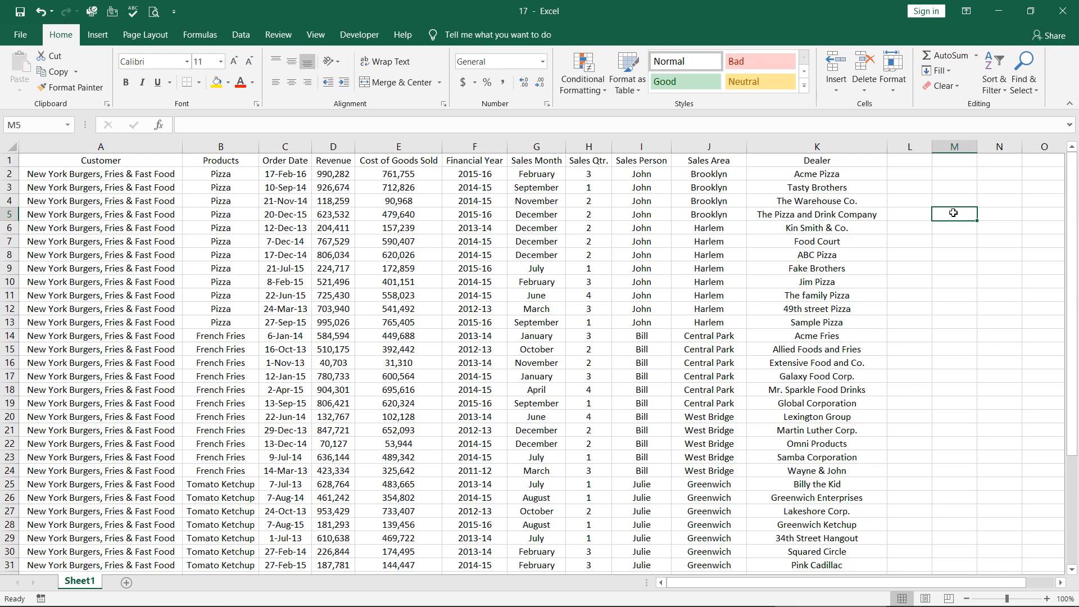
# Enter undulated in cell M5 of workbook 17 and clear the cell again.
pyautogui.write('undulated')
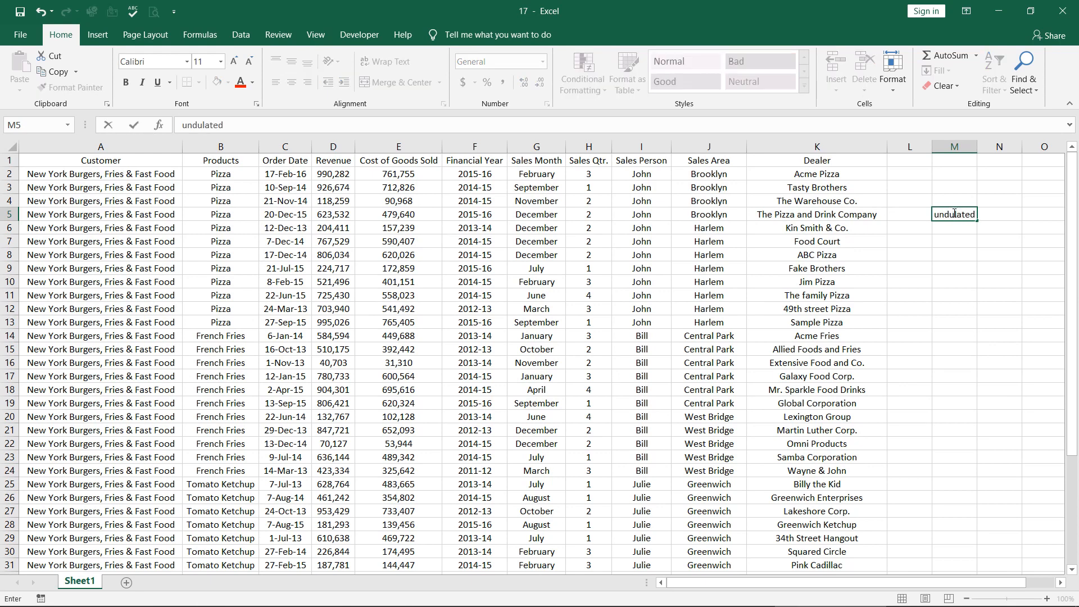
pyautogui.press('Return')
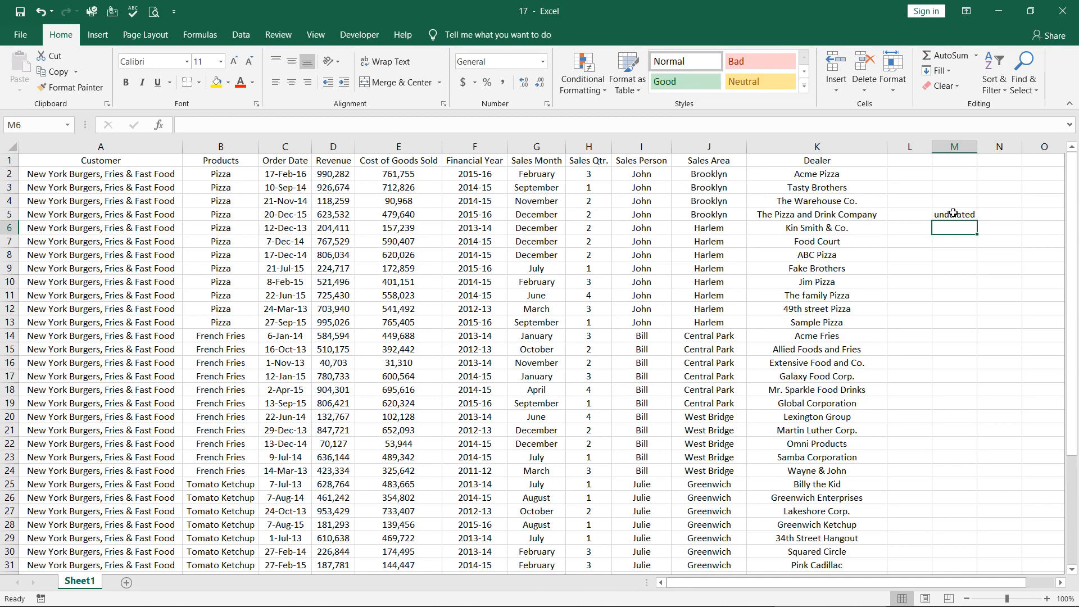
pyautogui.press('Down')
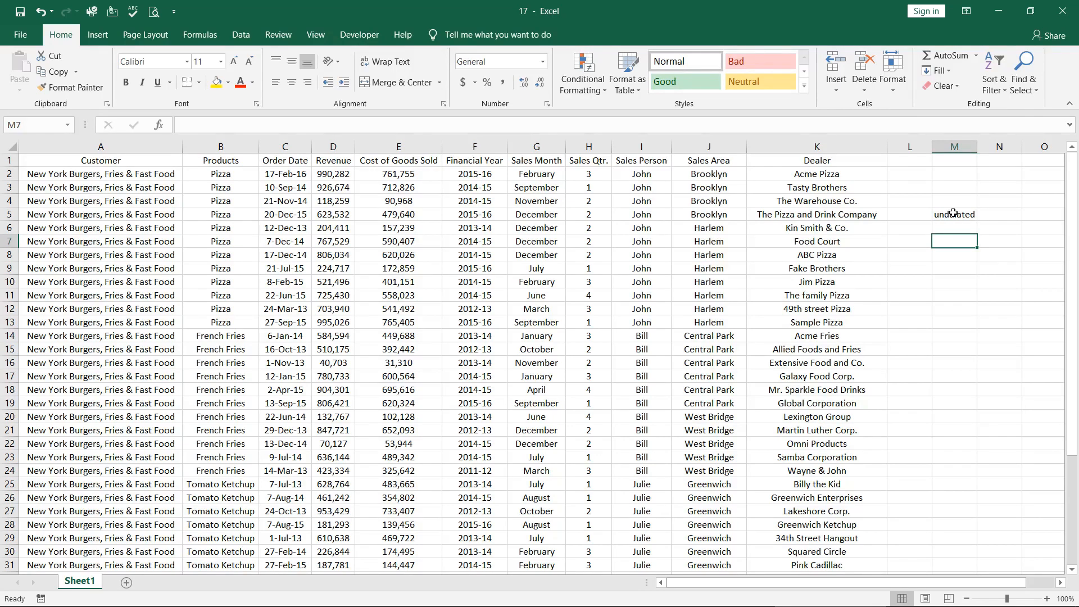
pyautogui.press('Up')
pyautogui.press('Up')
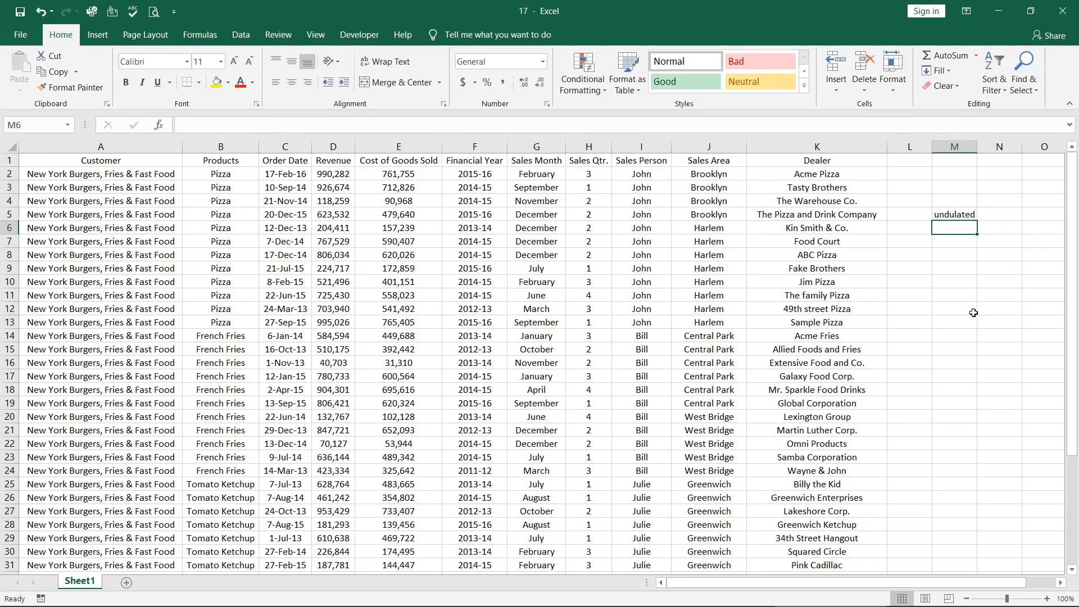
pyautogui.press('Delete')
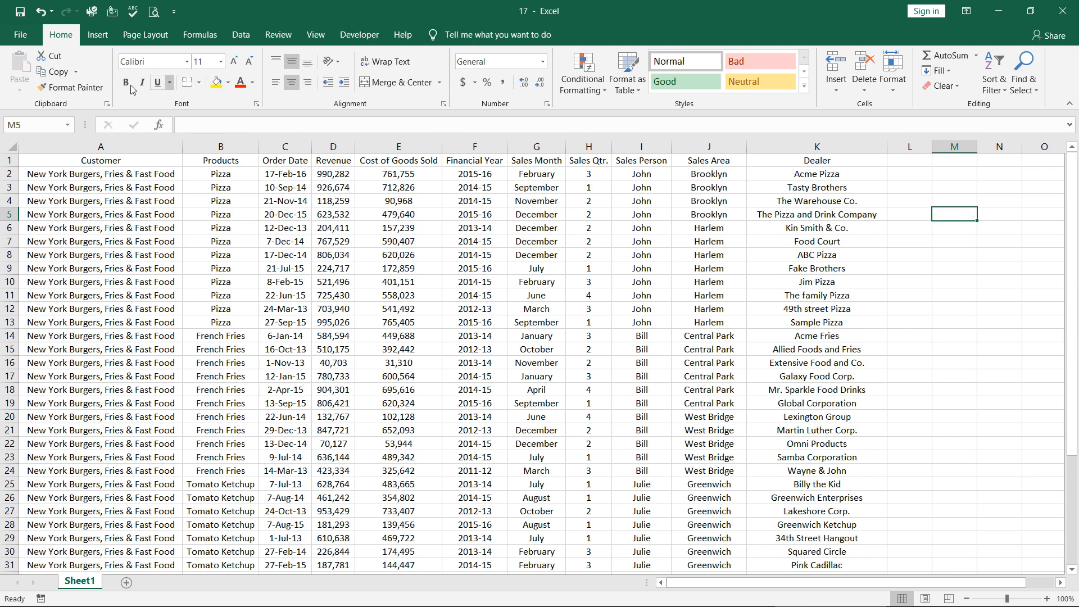
# Open the AutoCorrect settings from the proofing section of the Excel options.
pyautogui.click(19, 36)
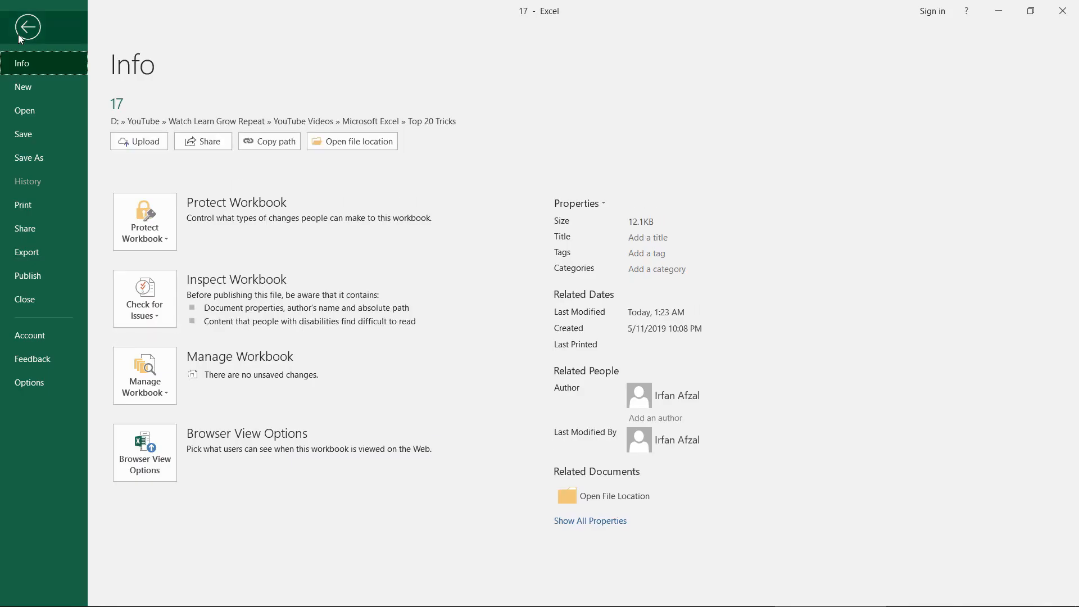
pyautogui.click(20, 39)
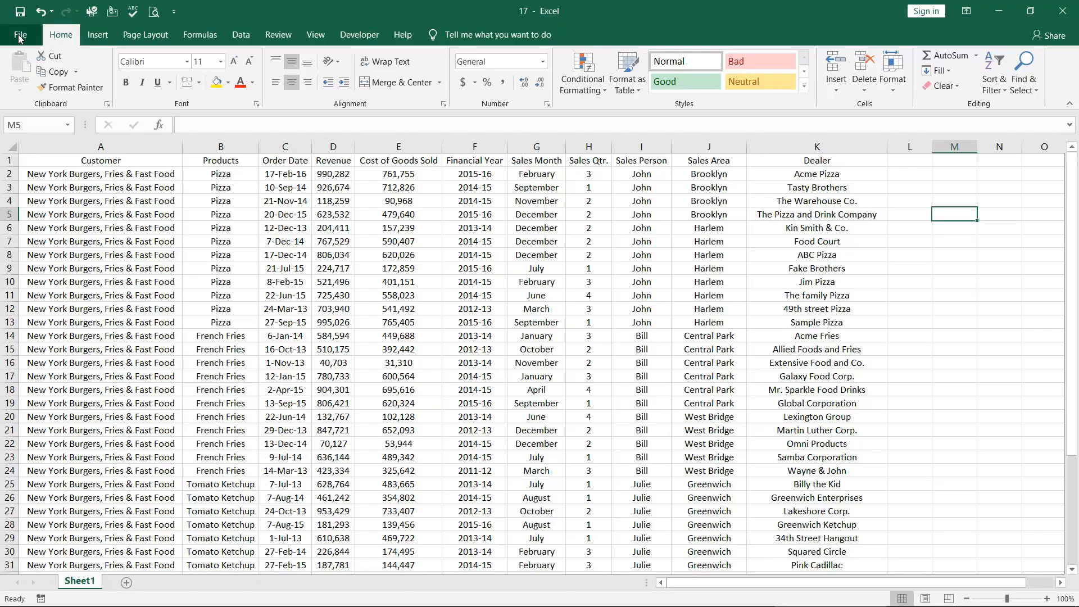
pyautogui.click(21, 36)
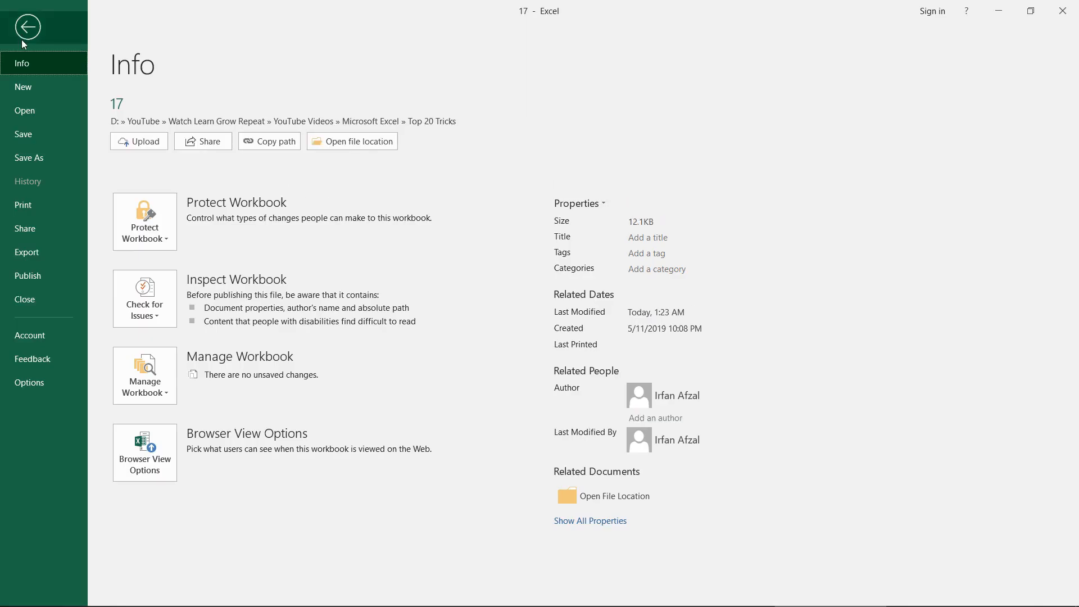
pyautogui.click(40, 388)
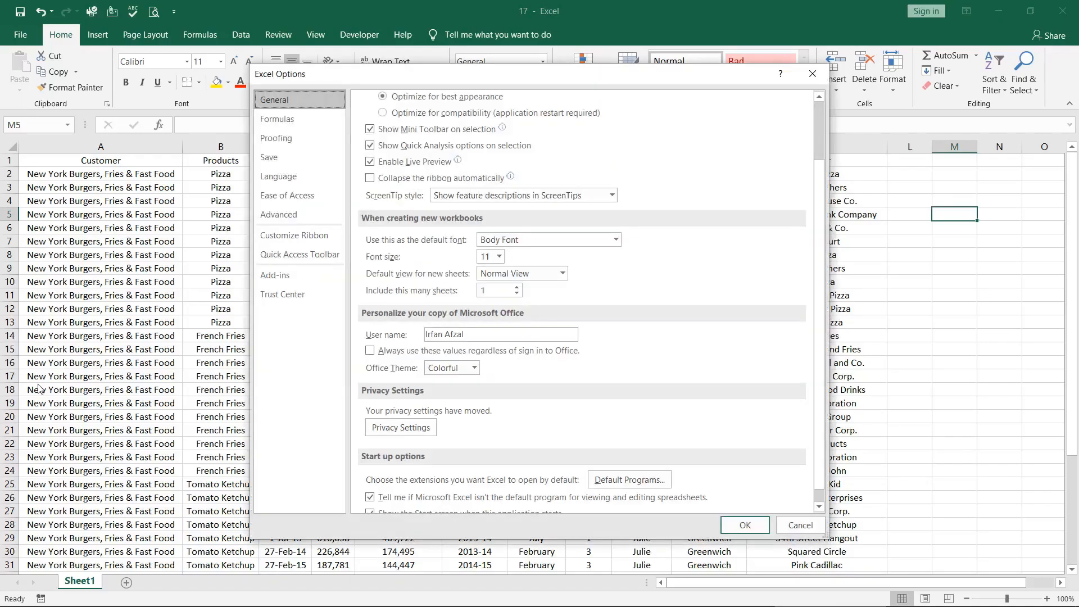
pyautogui.click(290, 139)
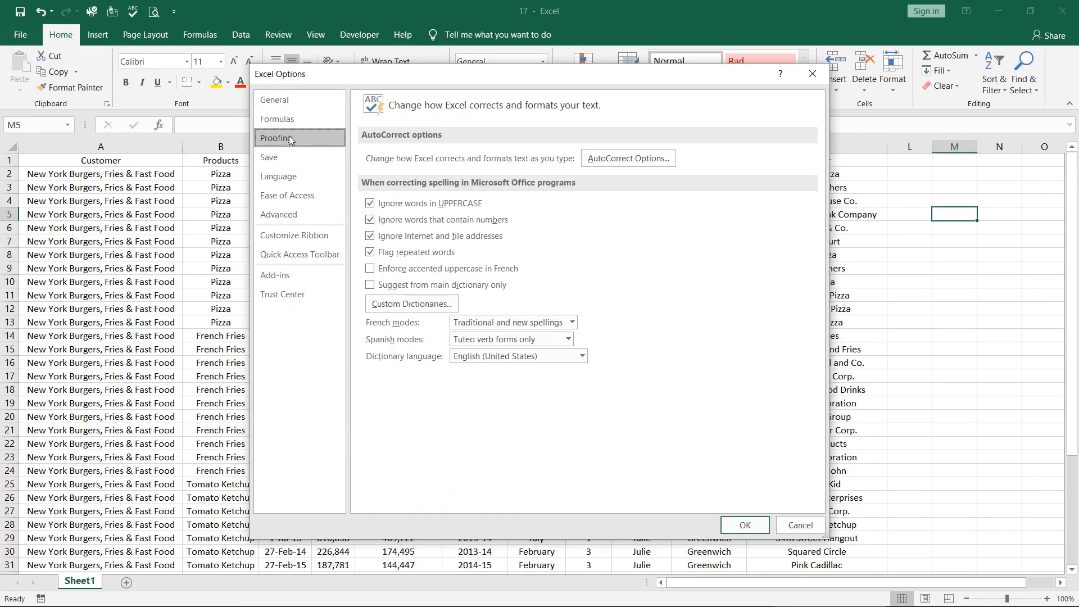
pyautogui.click(606, 161)
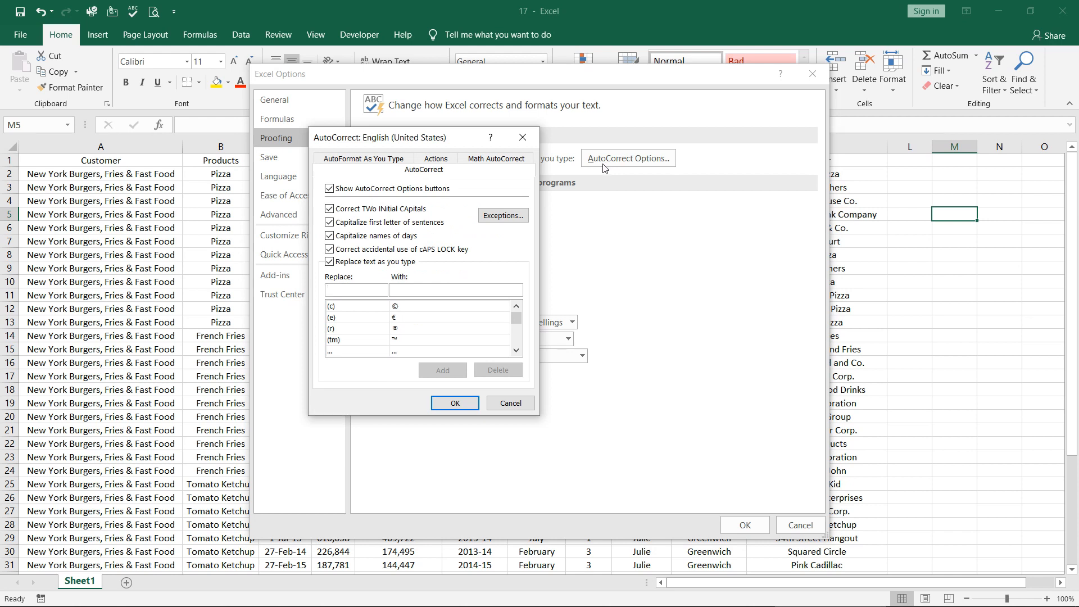
# Add an AutoCorrect entry that replaces undul with undulated, and confirm the AutoCorrect and Excel options.
pyautogui.click(368, 294)
pyautogui.write('undul')
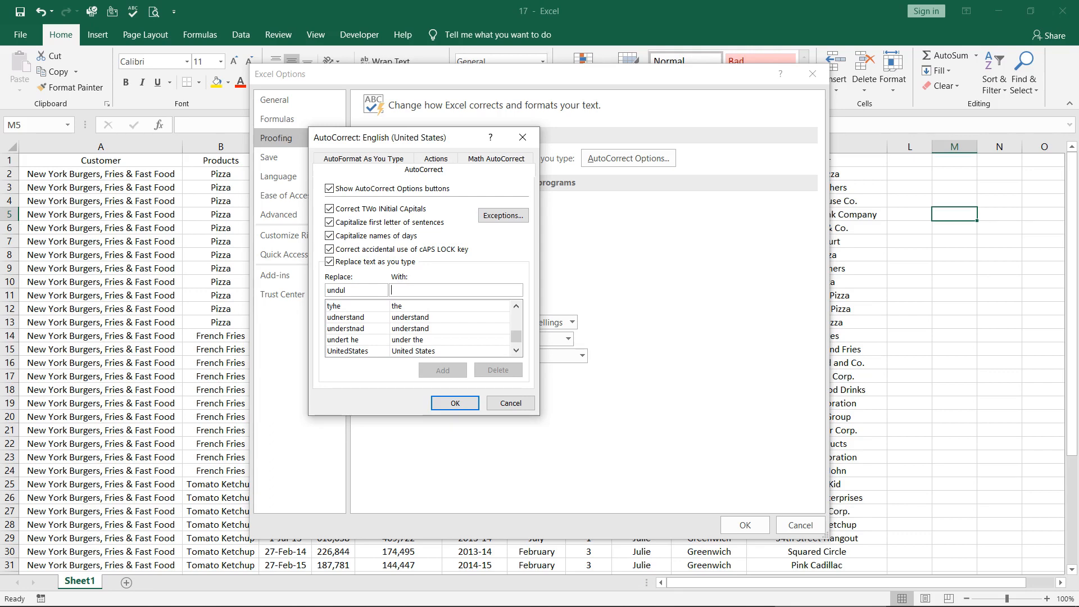
pyautogui.write('undulation')
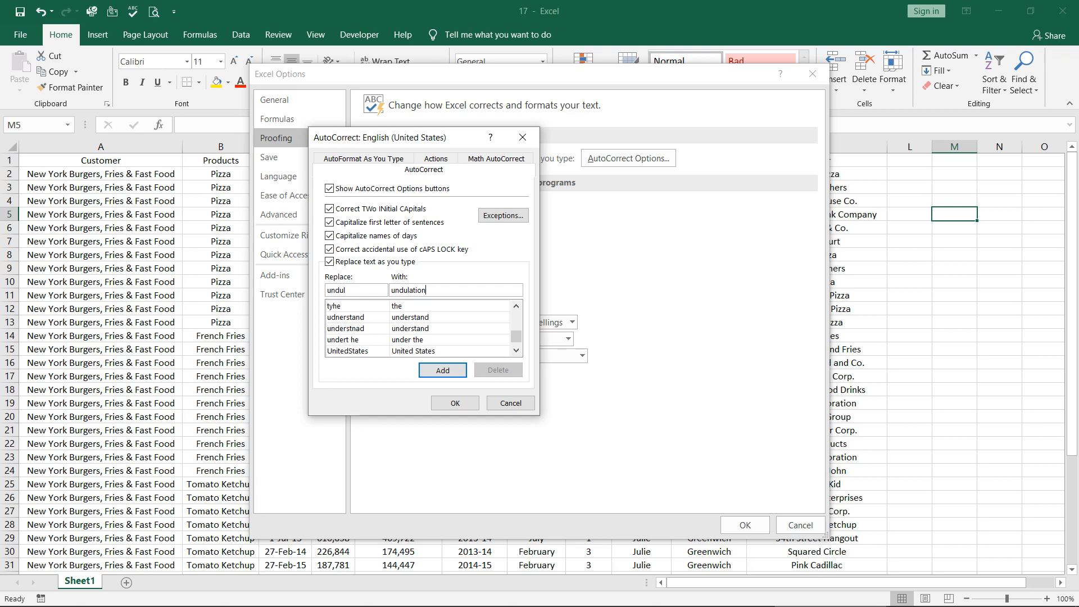
pyautogui.press('BackSpace')
pyautogui.press('BackSpace')
pyautogui.press('BackSpace')
pyautogui.write('ed')
pyautogui.click(431, 370)
pyautogui.click(456, 404)
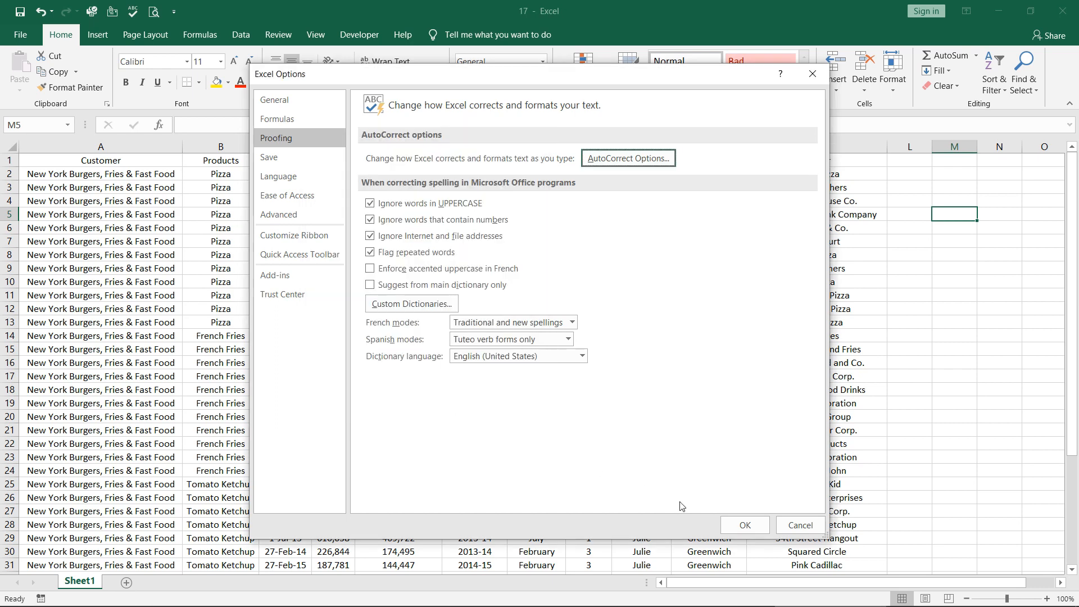
pyautogui.click(745, 525)
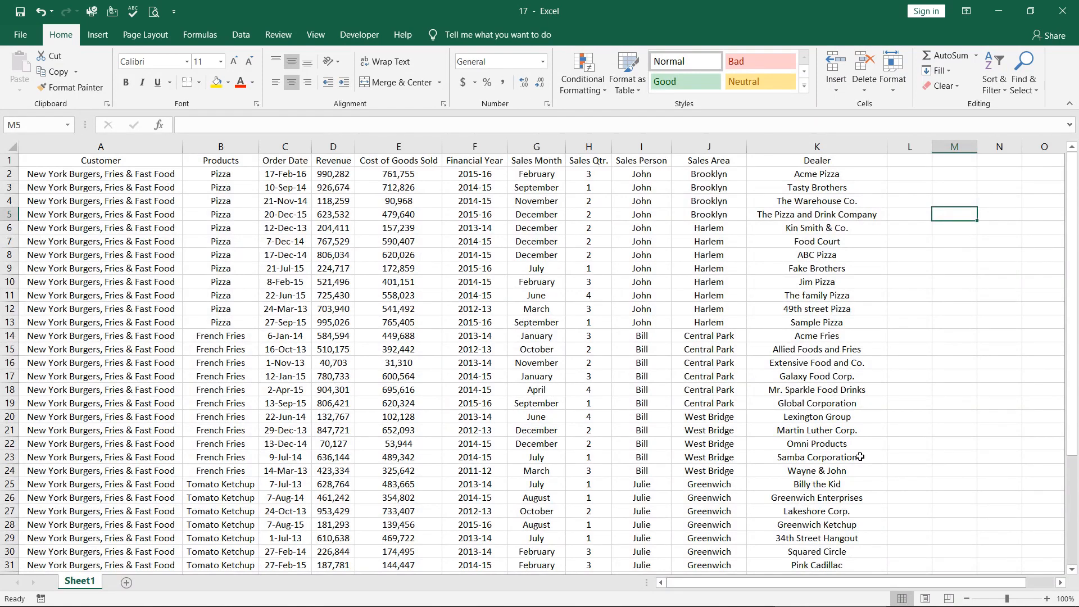
# Enter undulated in cell M7 to try out the new AutoCorrect entry.
pyautogui.click(948, 239)
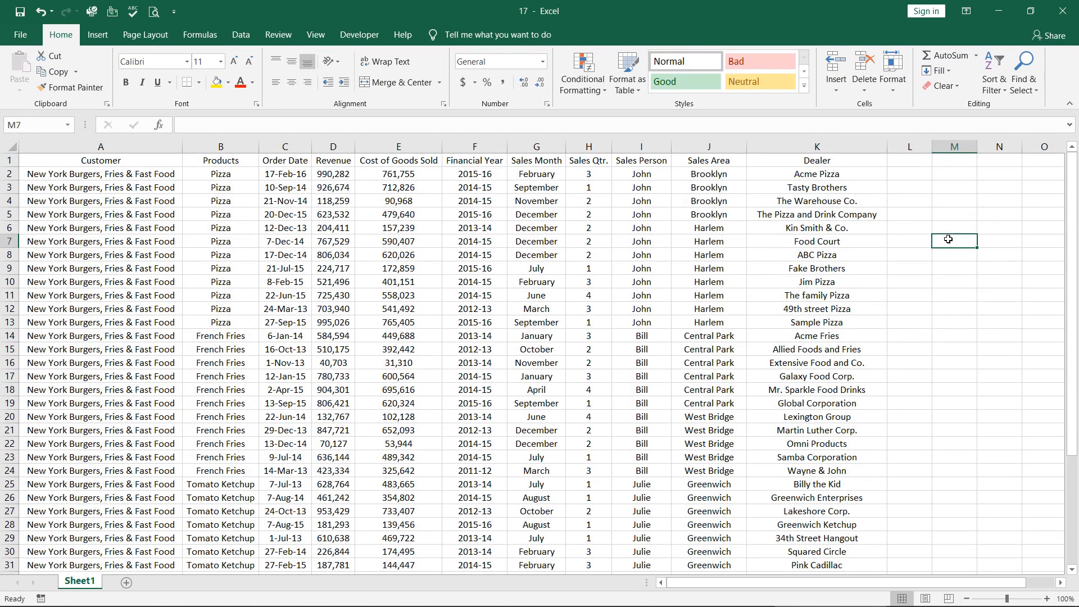
pyautogui.write('u')
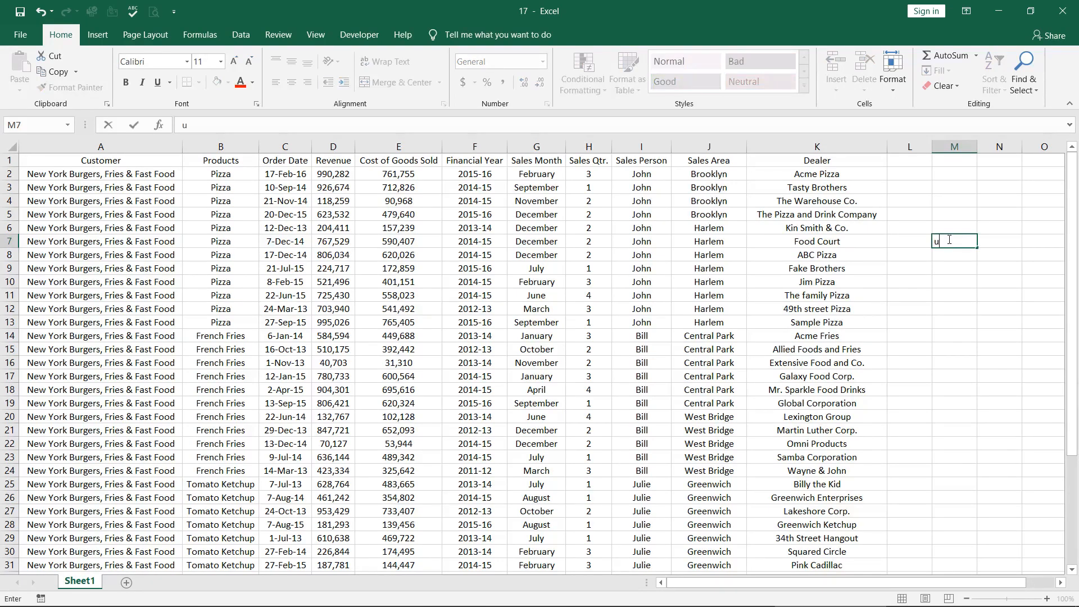
pyautogui.write('ndulated')
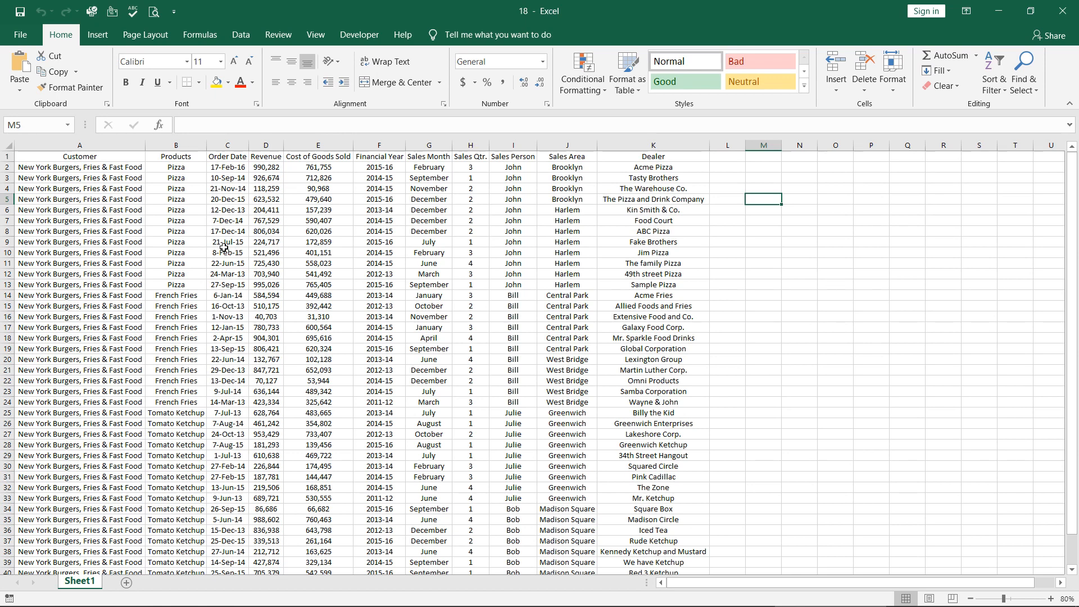
# Browse the financial, logical and text function lists in workbook 18, including the CONCATENATE description.
pyautogui.click(205, 39)
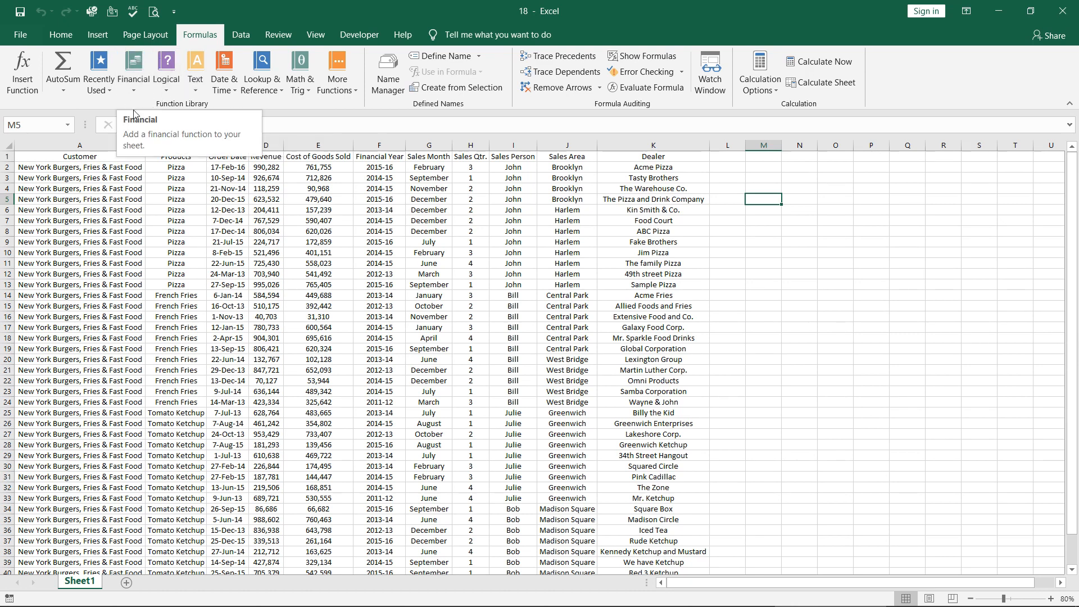
pyautogui.click(133, 82)
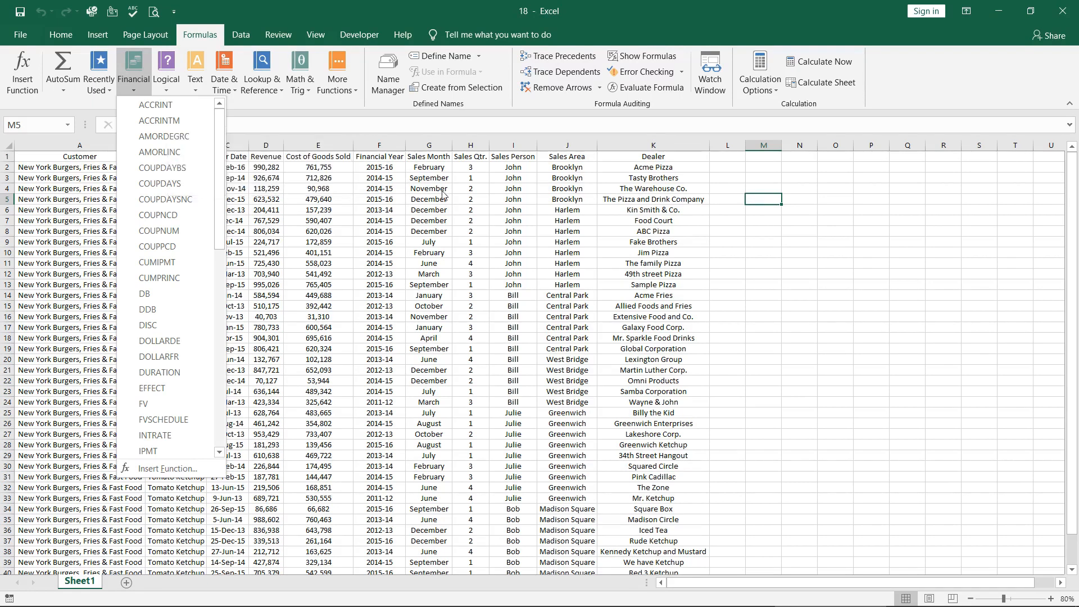
pyautogui.click(170, 72)
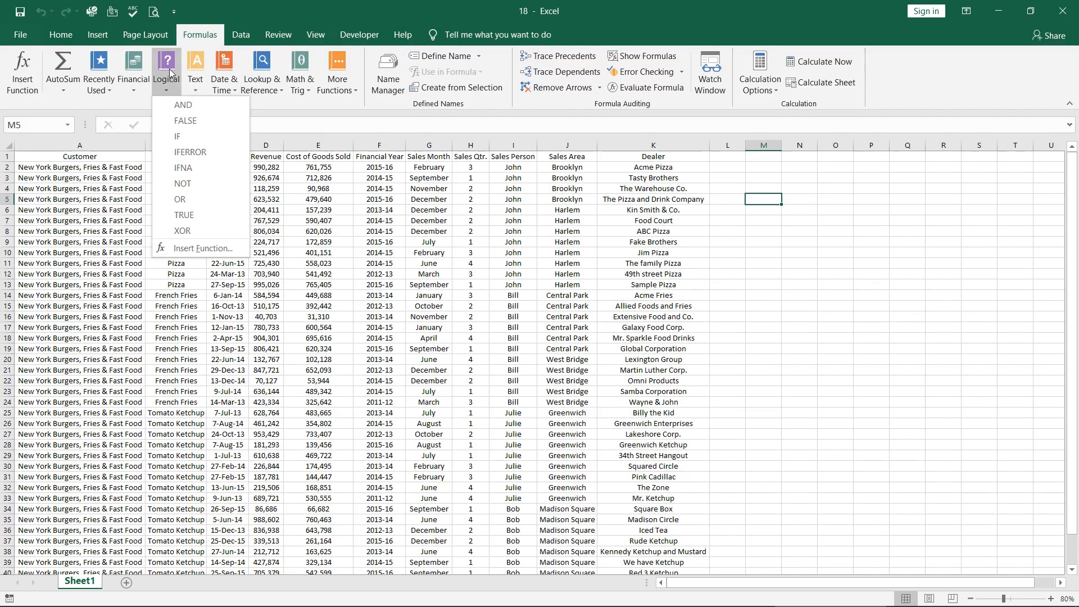
pyautogui.click(194, 70)
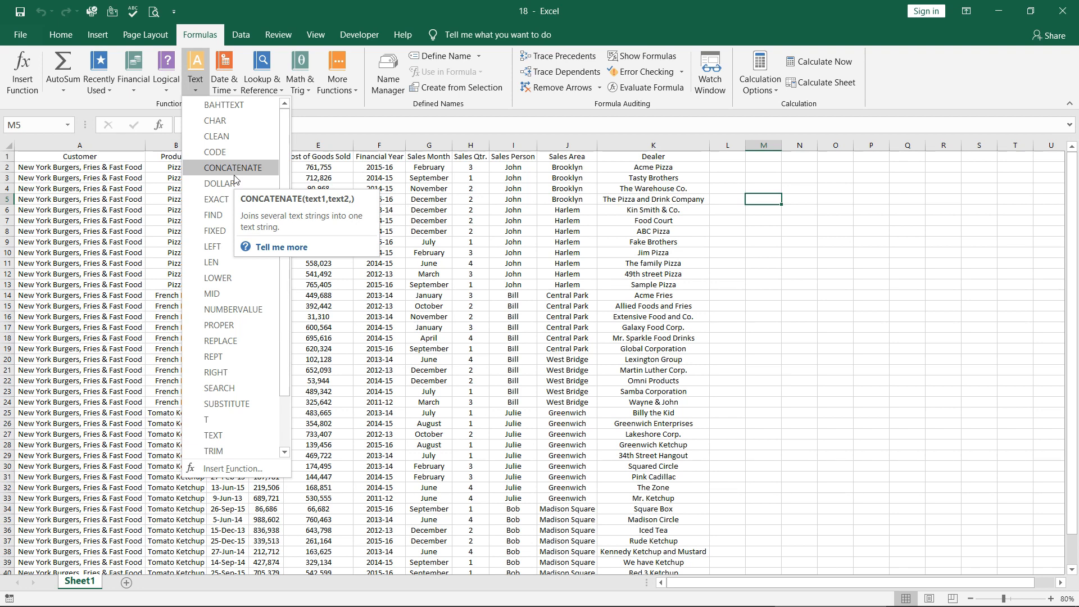
pyautogui.press('Escape')
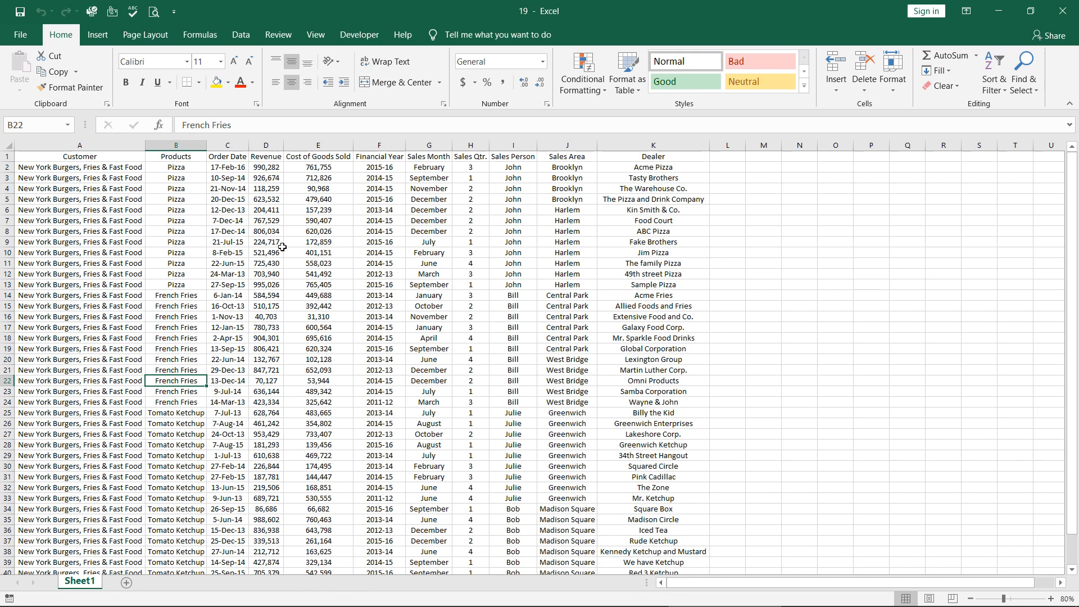
pyautogui.rightClick(79, 583)
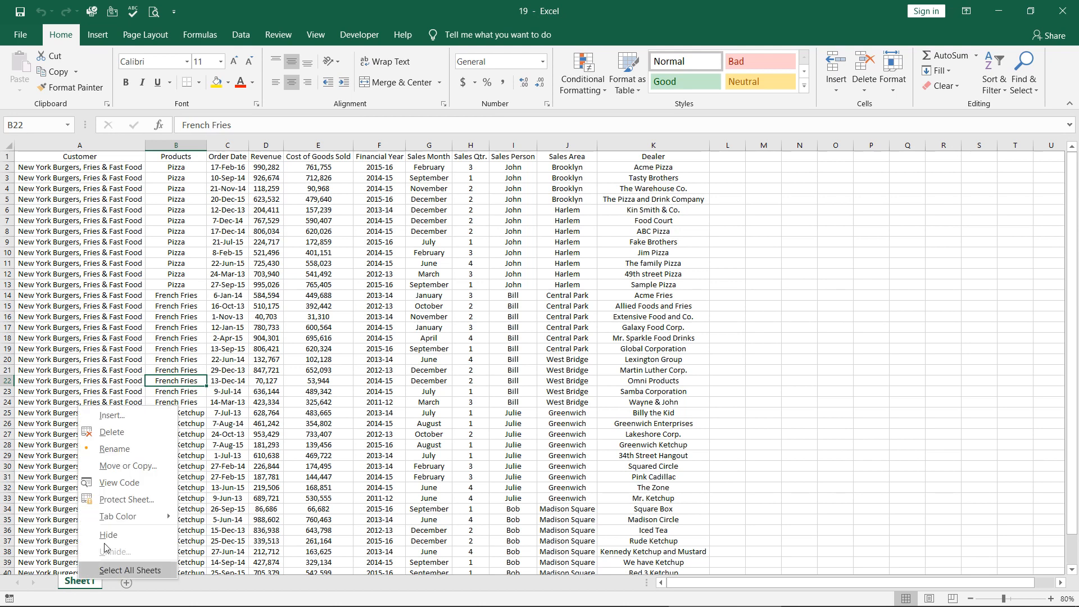
pyautogui.click(123, 449)
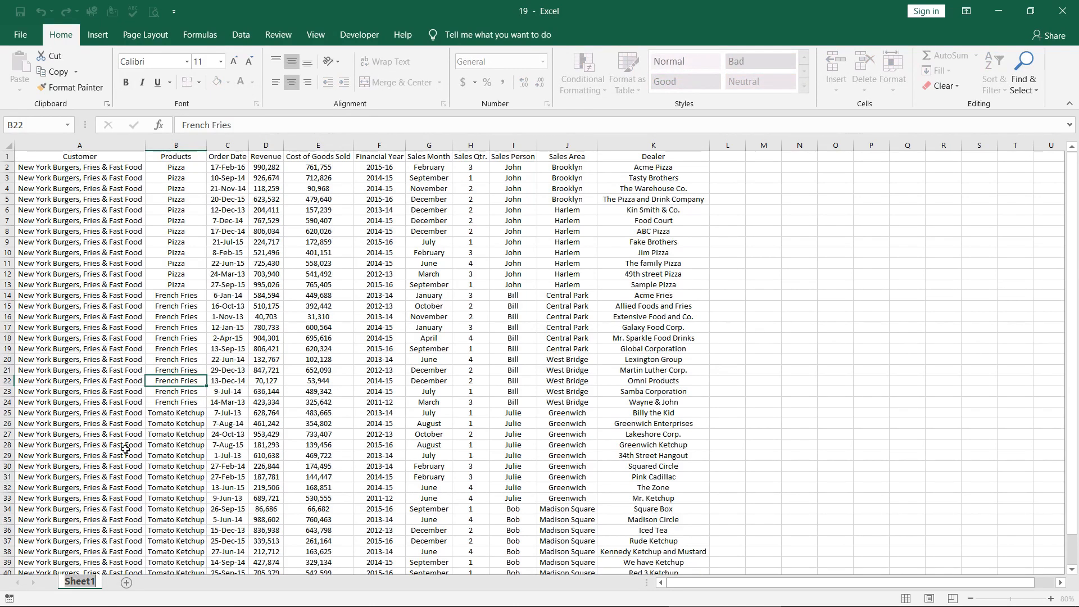
pyautogui.write('ggf')
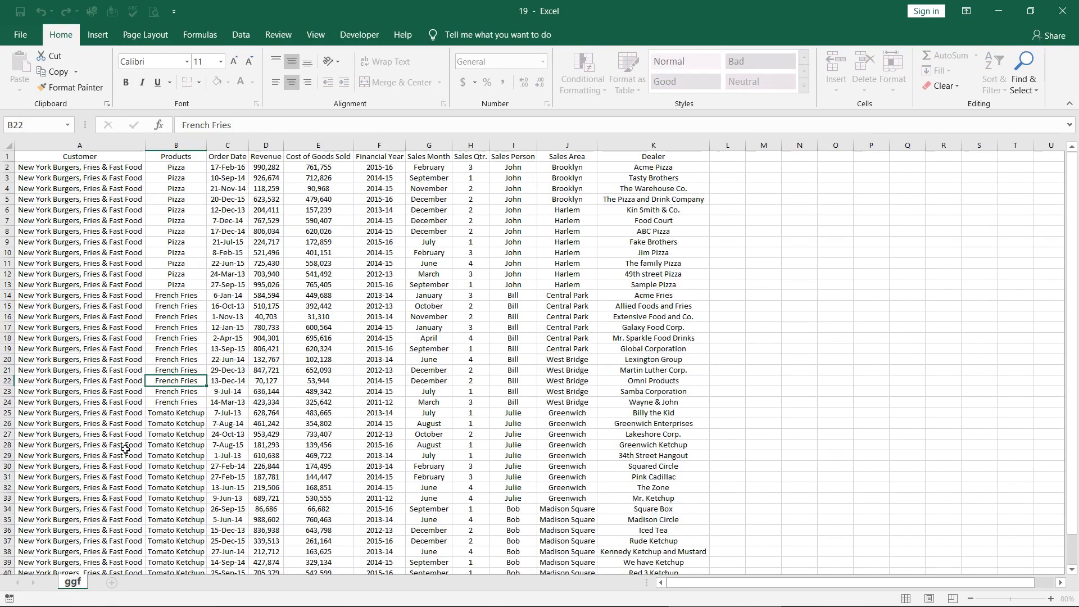
pyautogui.press('Escape')
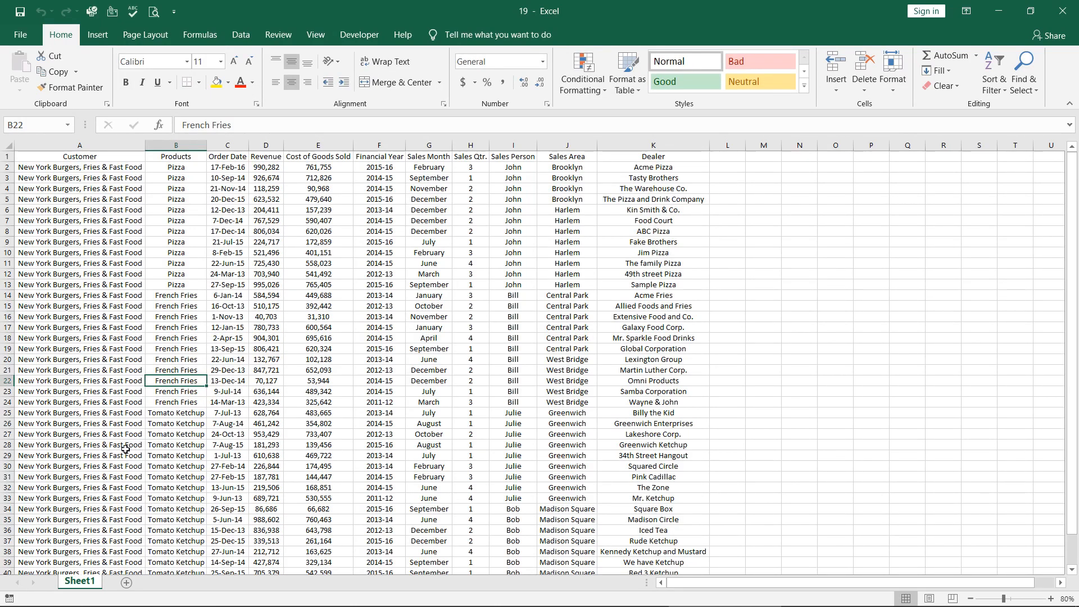
# Rename the worksheet Sheet1 in workbook 19 as Data Sheet.
pyautogui.doubleClick(81, 582)
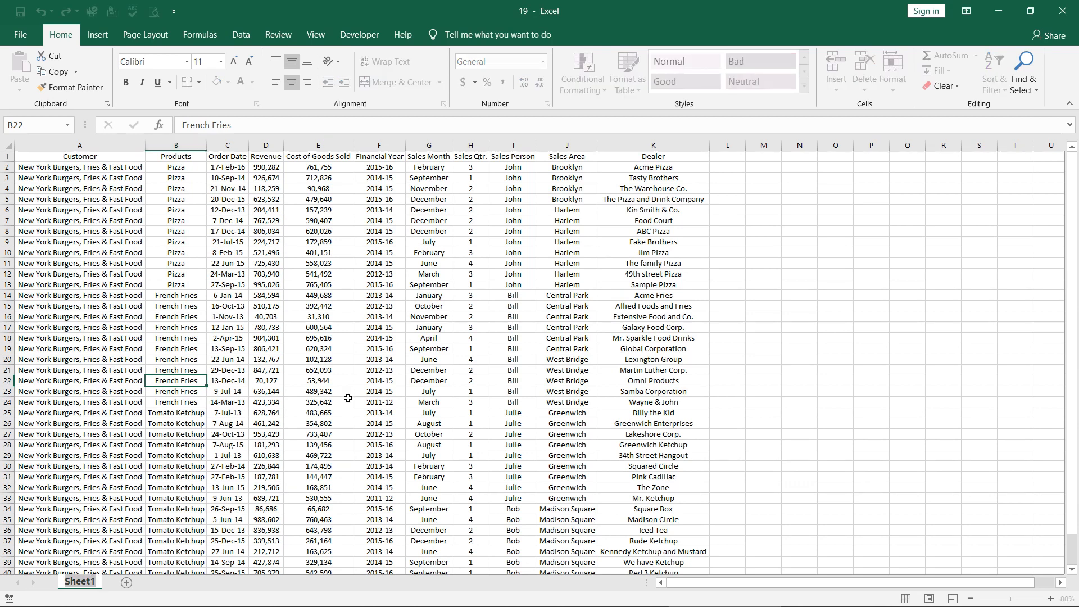
pyautogui.write('Data Sheet')
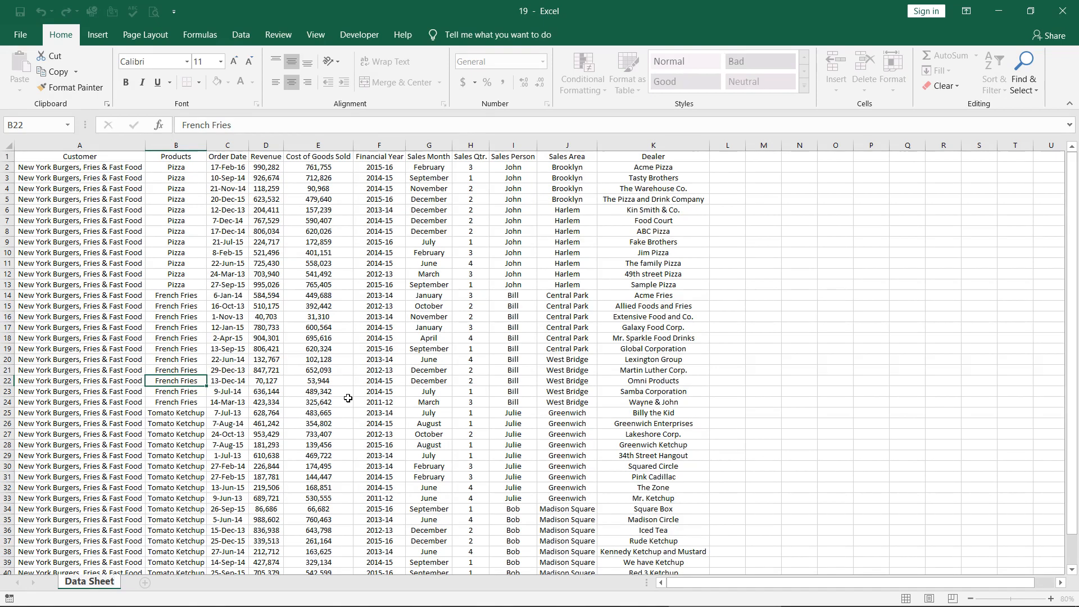
pyautogui.press('Return')
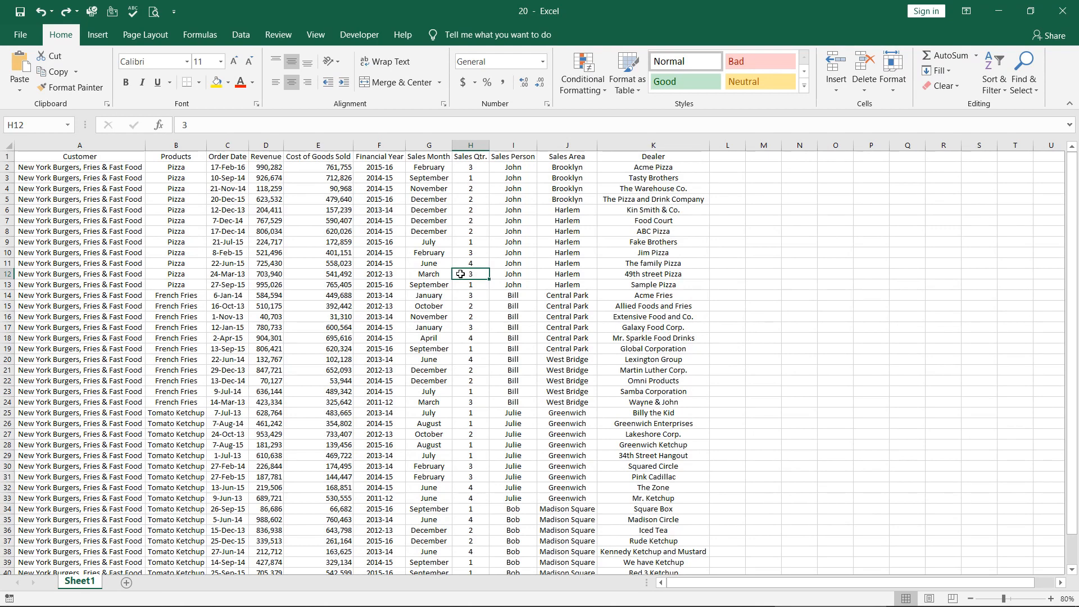
# Apply the custom number format 000,000 to the Revenue and Cost of Goods Sold columns in workbook 20.
pyautogui.moveTo(272, 145); pyautogui.dragTo(314, 142)
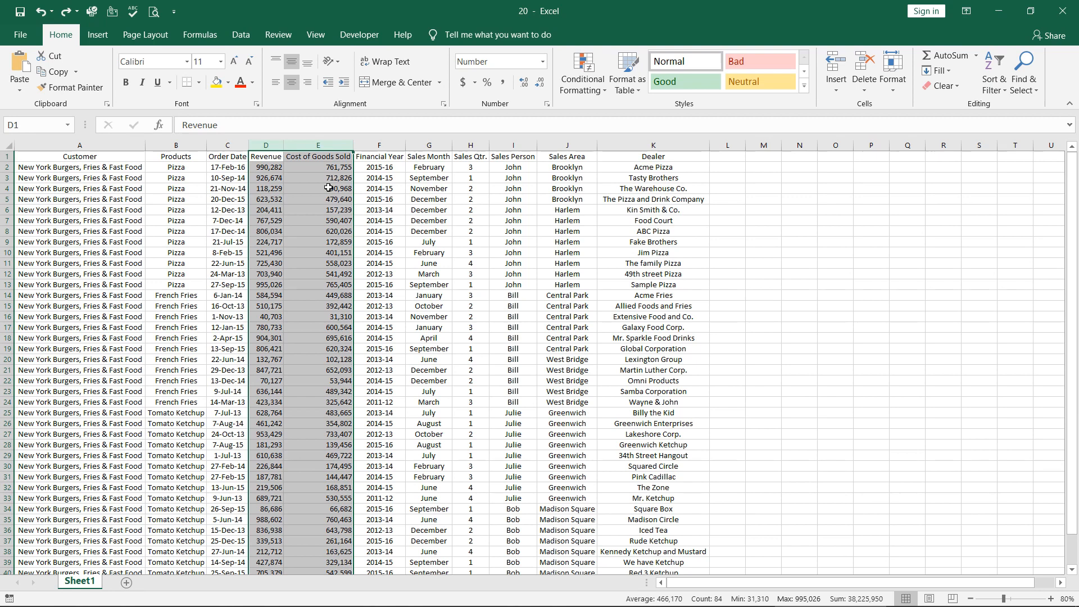
pyautogui.moveTo(267, 145); pyautogui.dragTo(298, 145)
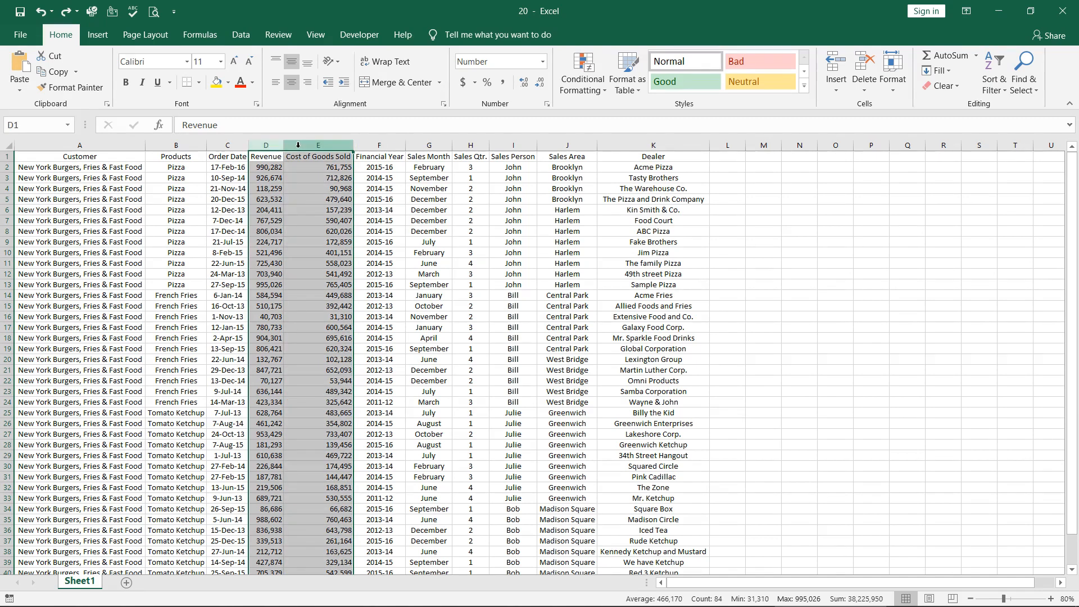
pyautogui.click(269, 145)
pyautogui.moveTo(269, 146); pyautogui.dragTo(296, 144)
pyautogui.rightClick(296, 144)
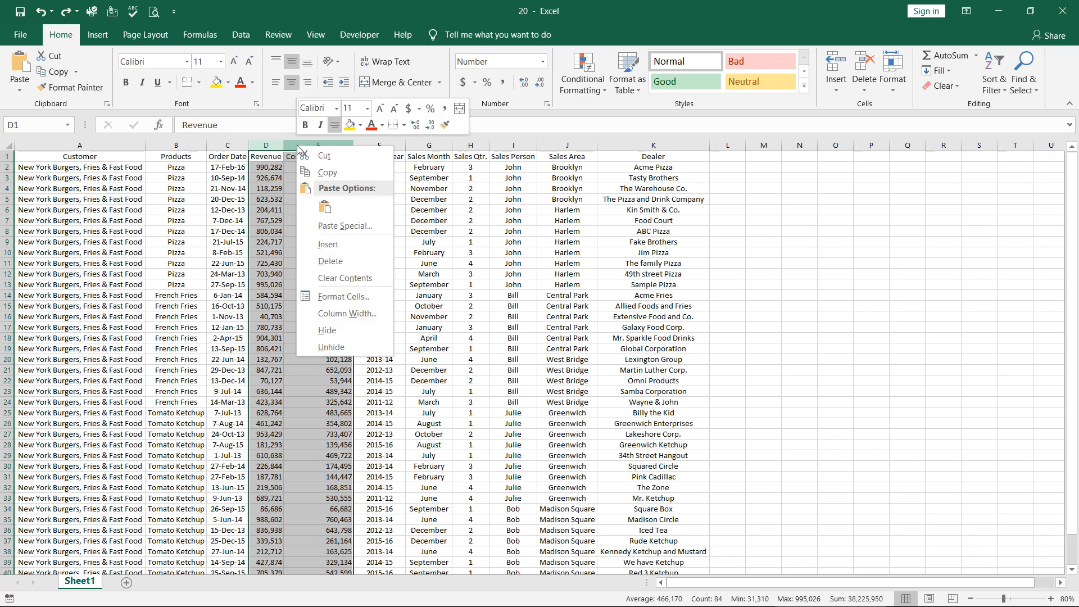
pyautogui.click(366, 296)
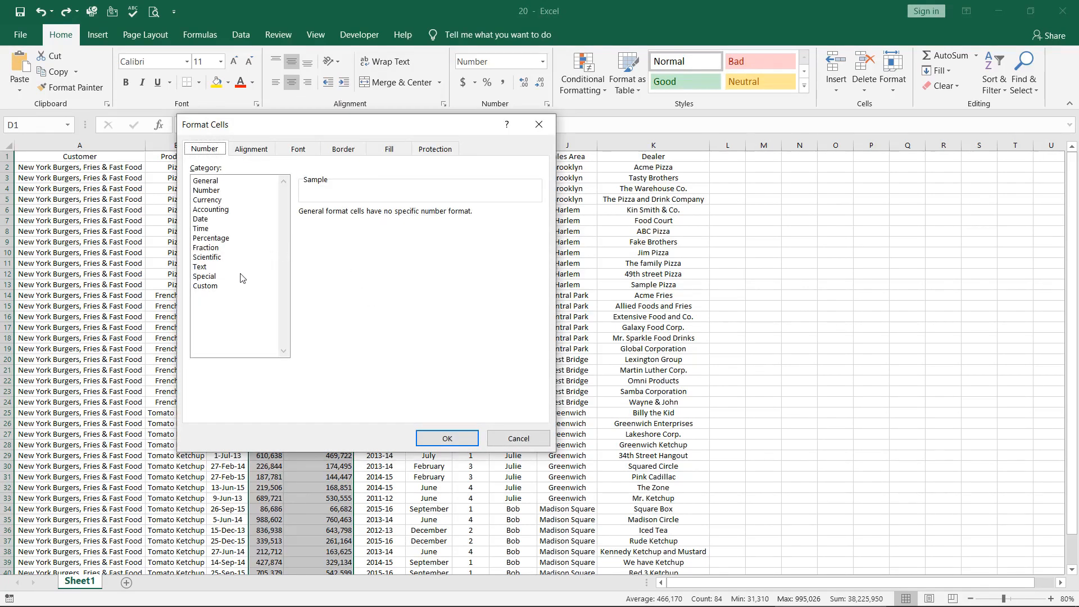
pyautogui.click(217, 288)
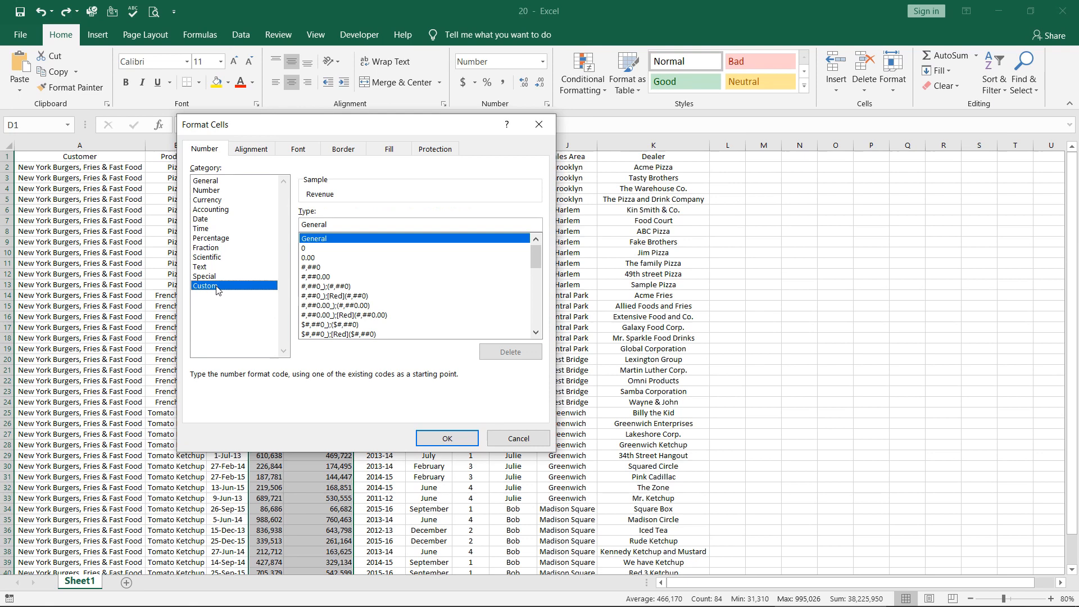
pyautogui.click(347, 241)
pyautogui.write('000')
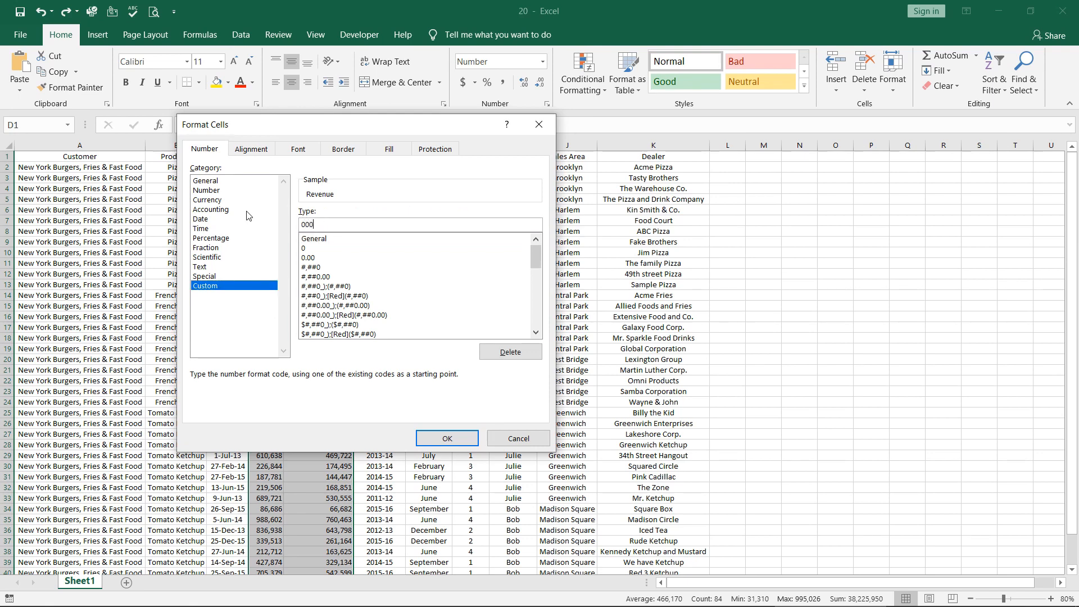
pyautogui.write(',000')
pyautogui.click(441, 442)
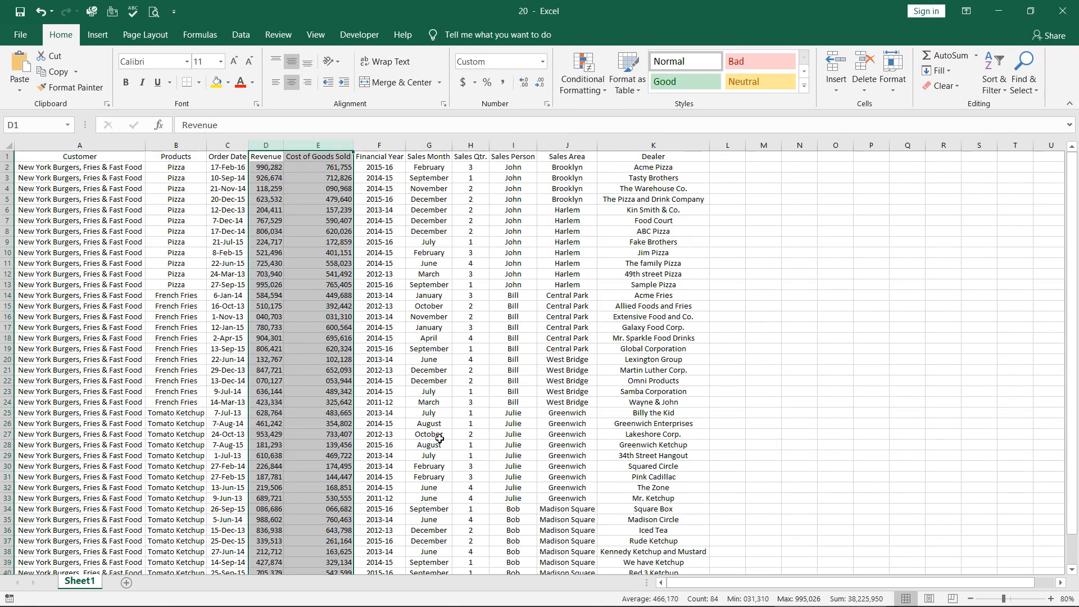
# Examine how the custom format displays five-digit and six-digit amounts in the Cost of Goods Sold column, including cells E16, E4 and E2:E3.
pyautogui.click(317, 317)
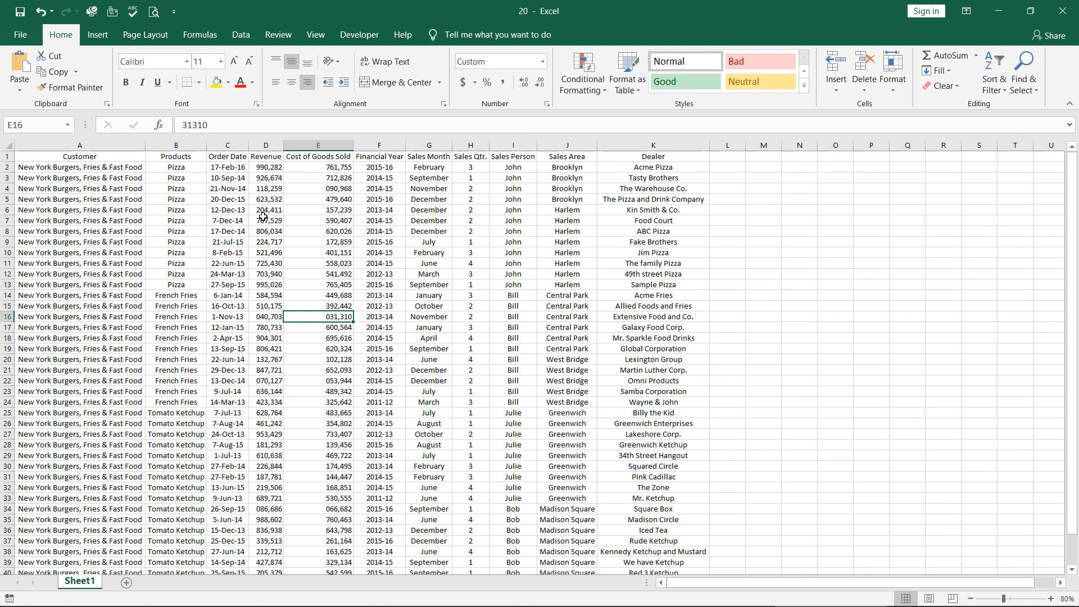
pyautogui.click(341, 189)
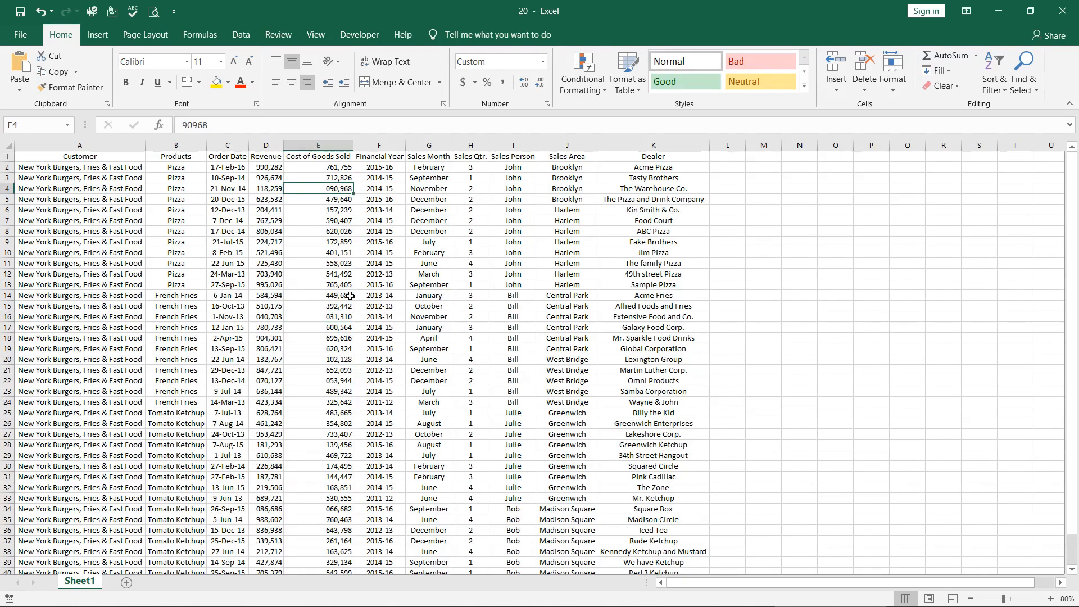
pyautogui.click(1050, 598)
pyautogui.keyDown('ctrl'); pyautogui.scroll(1, 359, 302); pyautogui.keyUp('ctrl')
pyautogui.scroll(1, 383, 309)
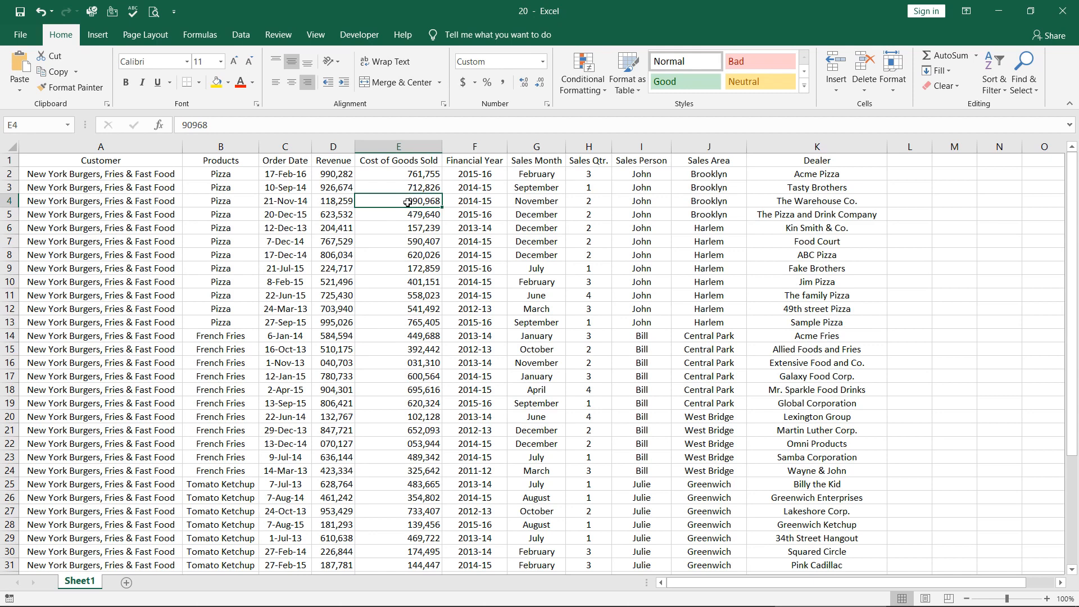
pyautogui.click(417, 178)
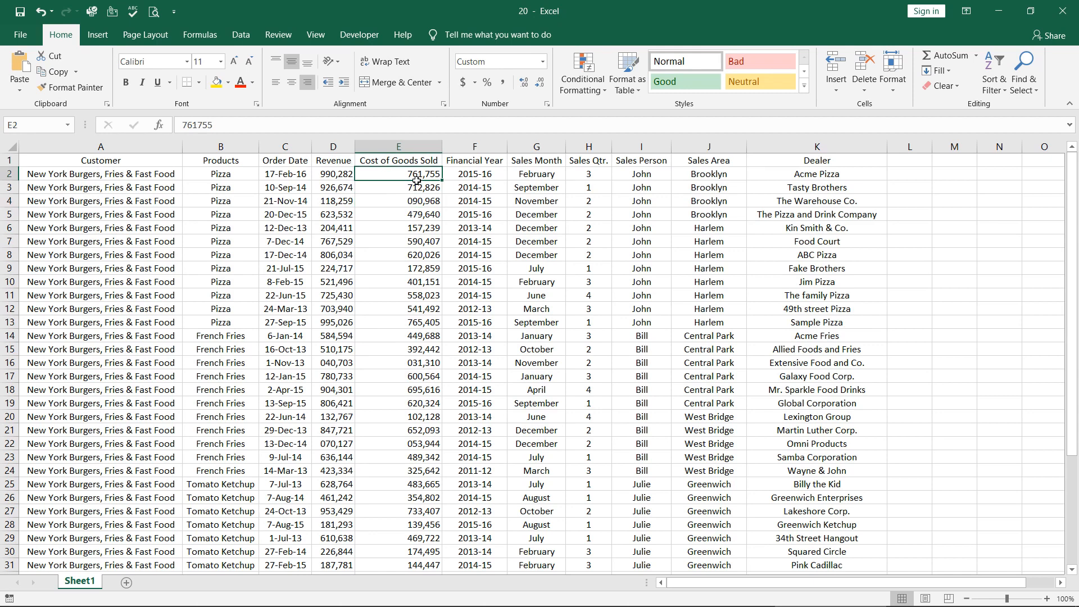
pyautogui.moveTo(416, 180); pyautogui.dragTo(423, 186)
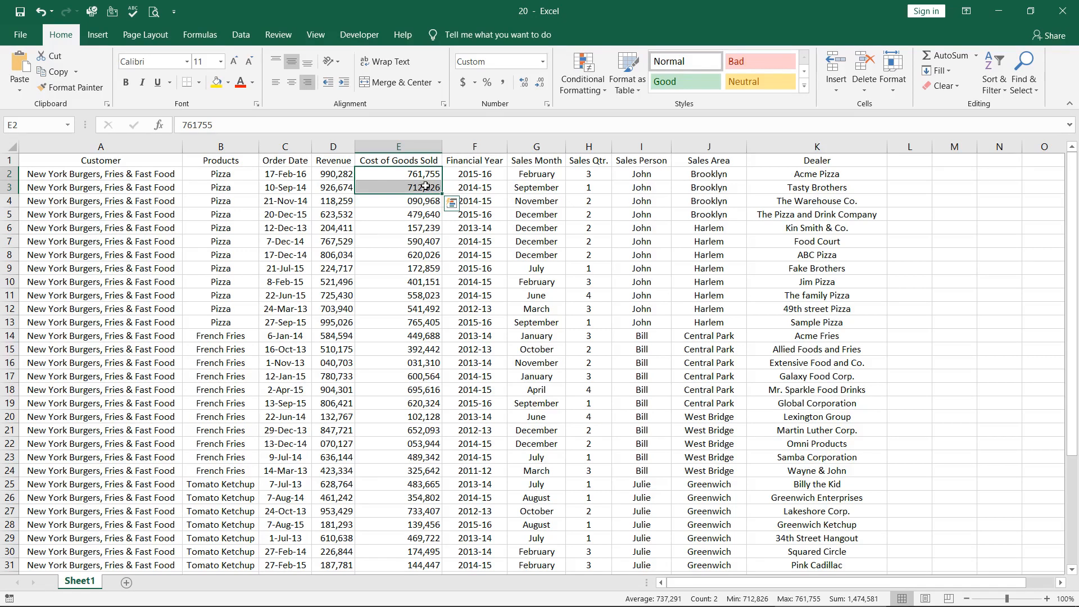
pyautogui.click(418, 201)
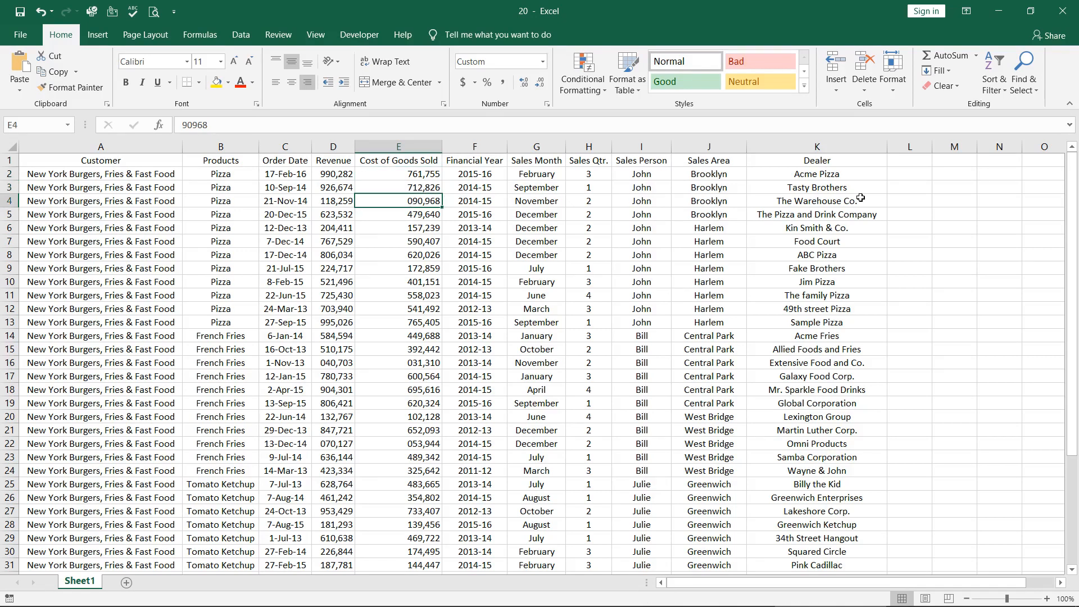